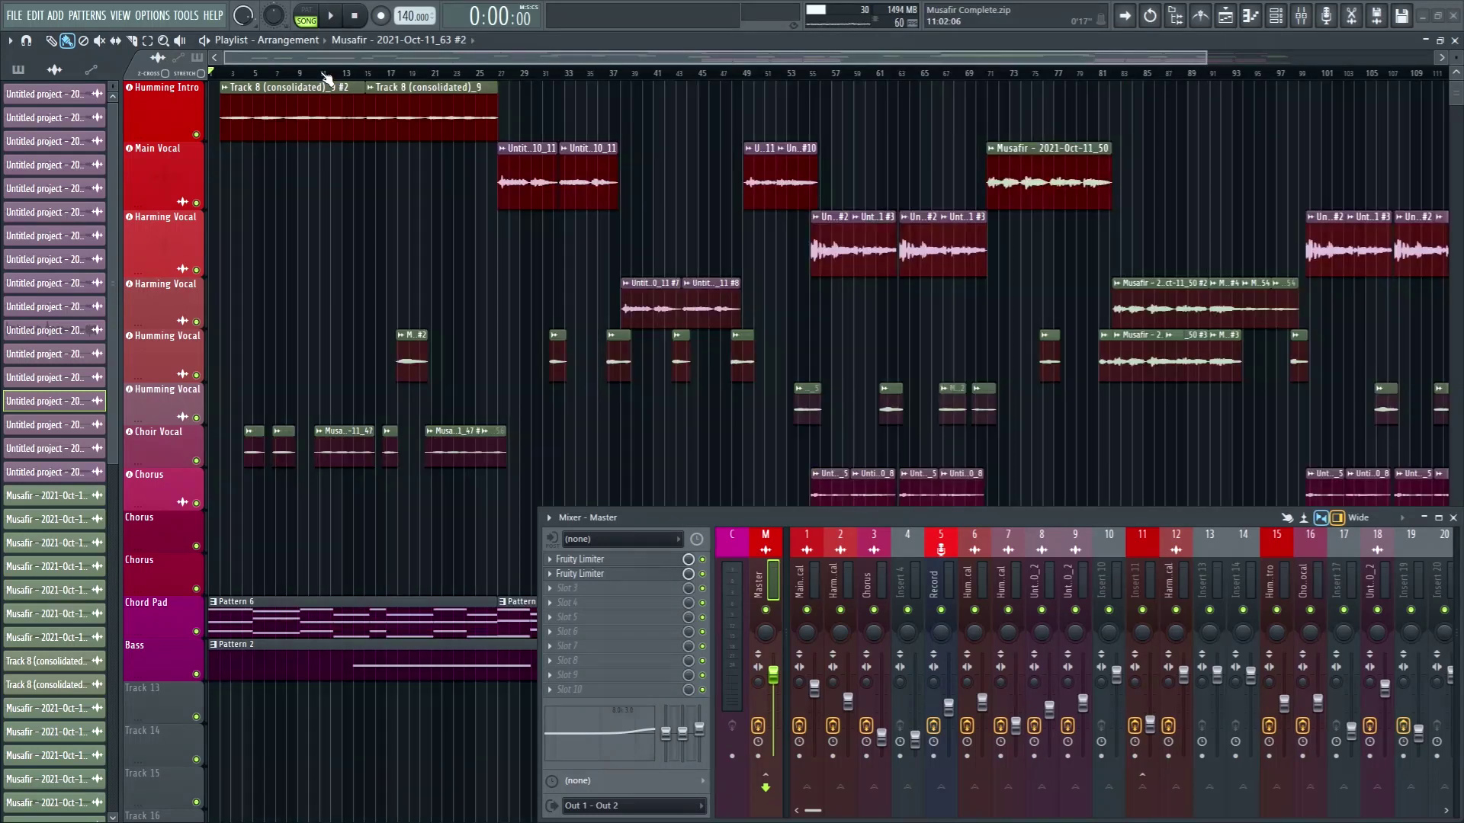
Play the first Humming Intro clip on its own in the playlist, and stop playback after listening
scroll(322, 73, "up", 4)
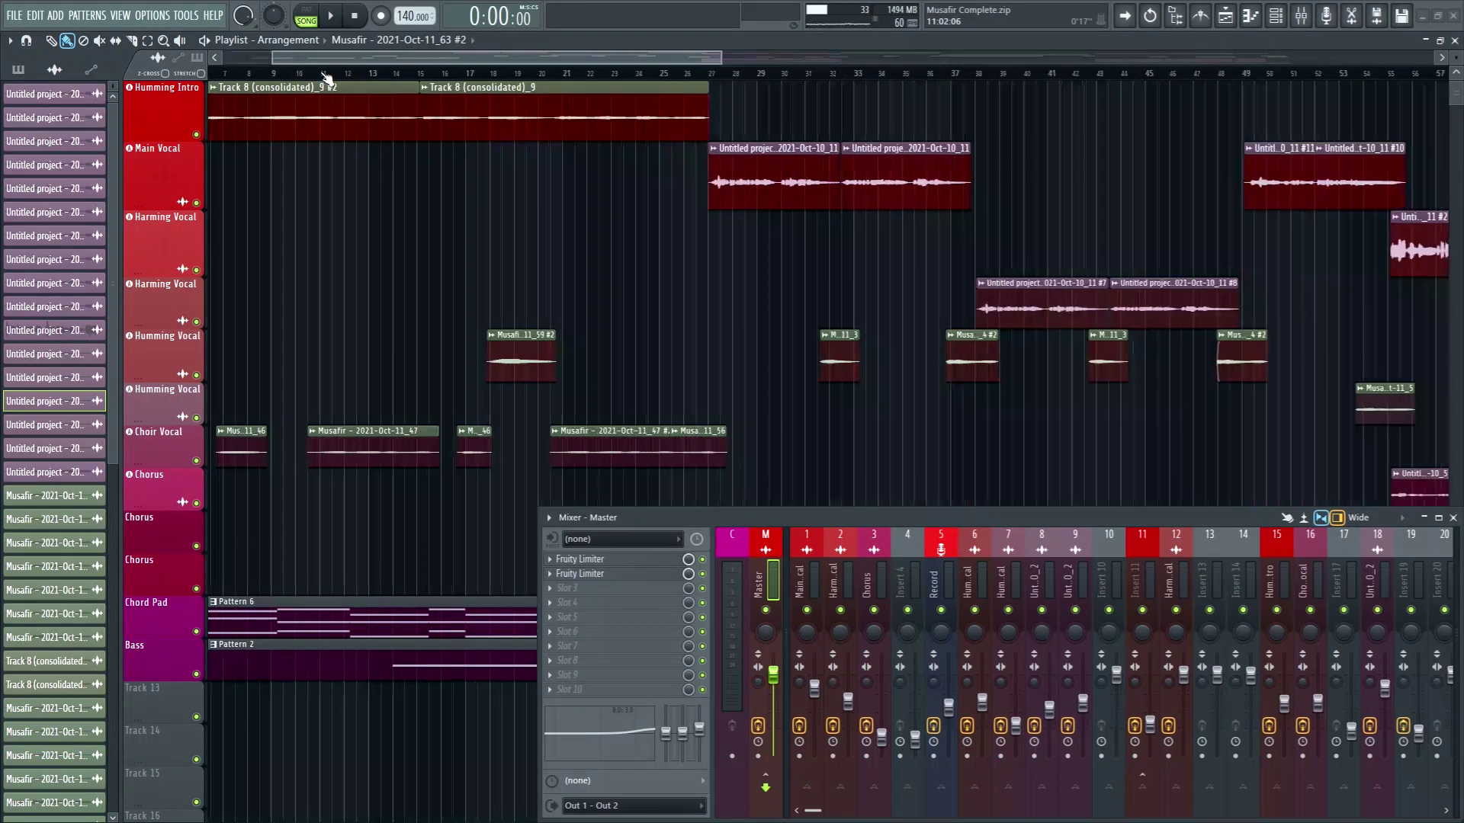
left_click_drag(340, 61, 183, 95)
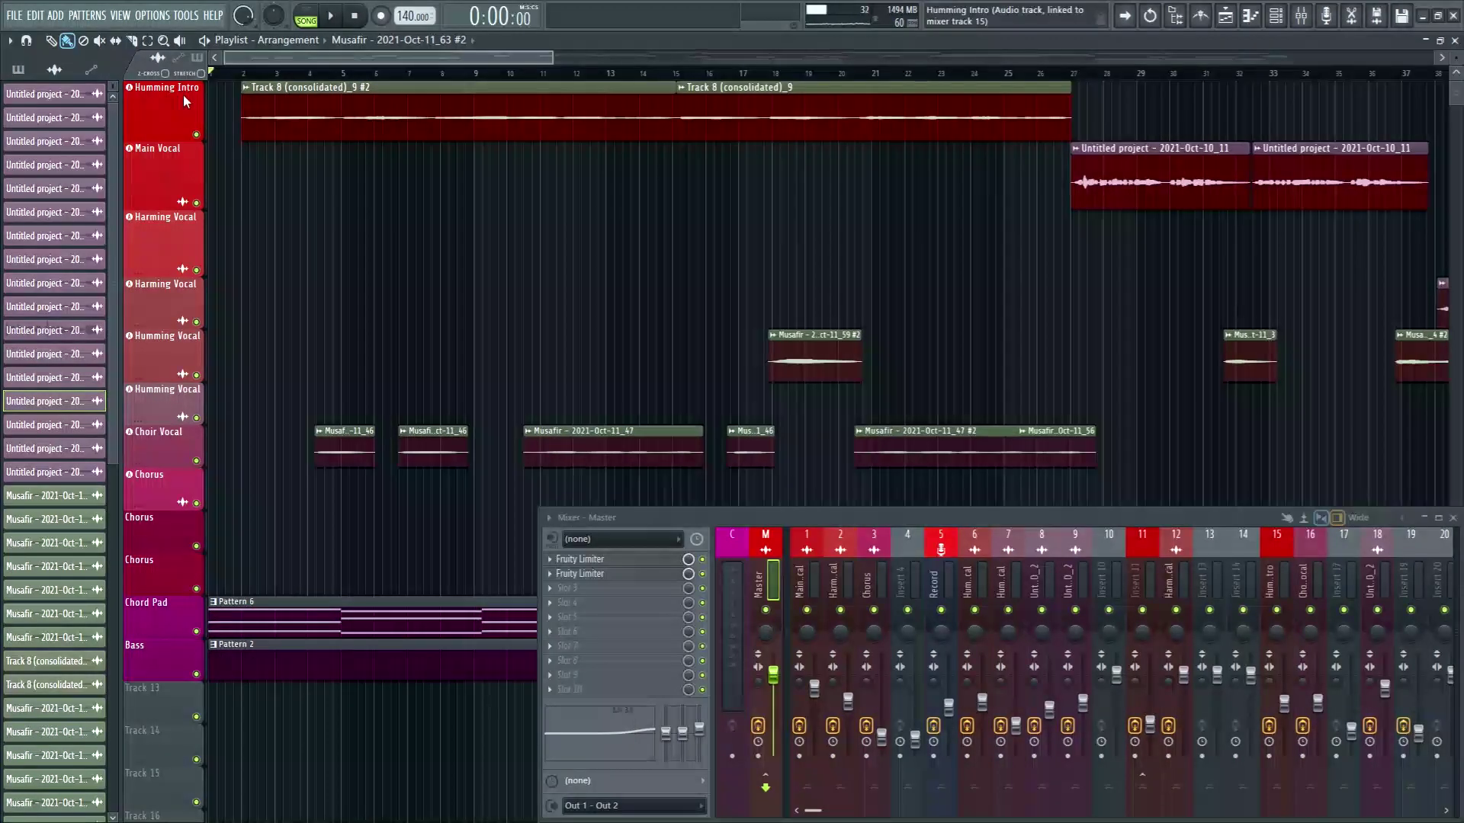
left_click(248, 74)
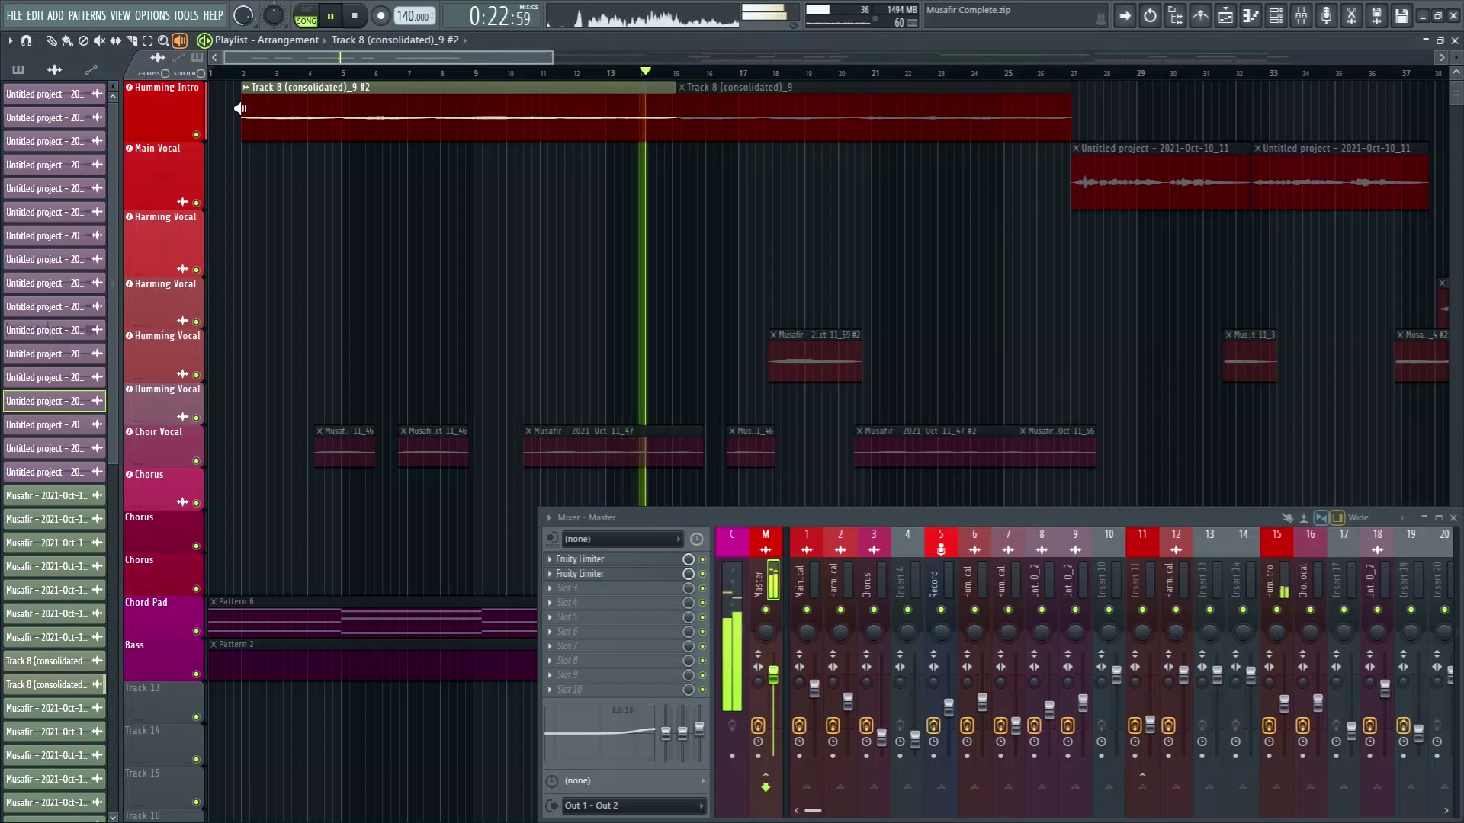
key("space")
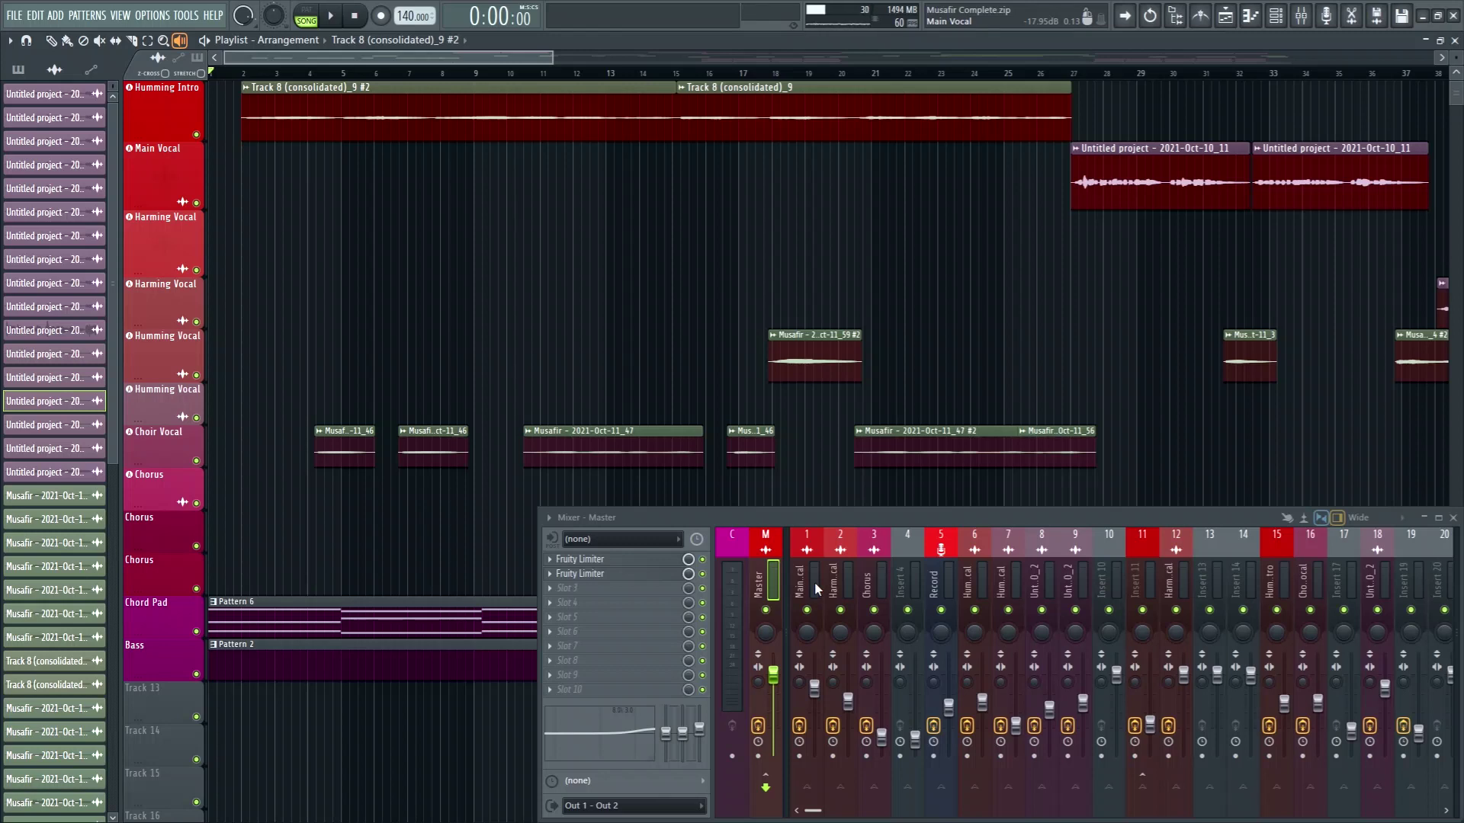
Select the Humming Intro mixer track and inspect the sample settings of its first playlist clip
left_click(1278, 583)
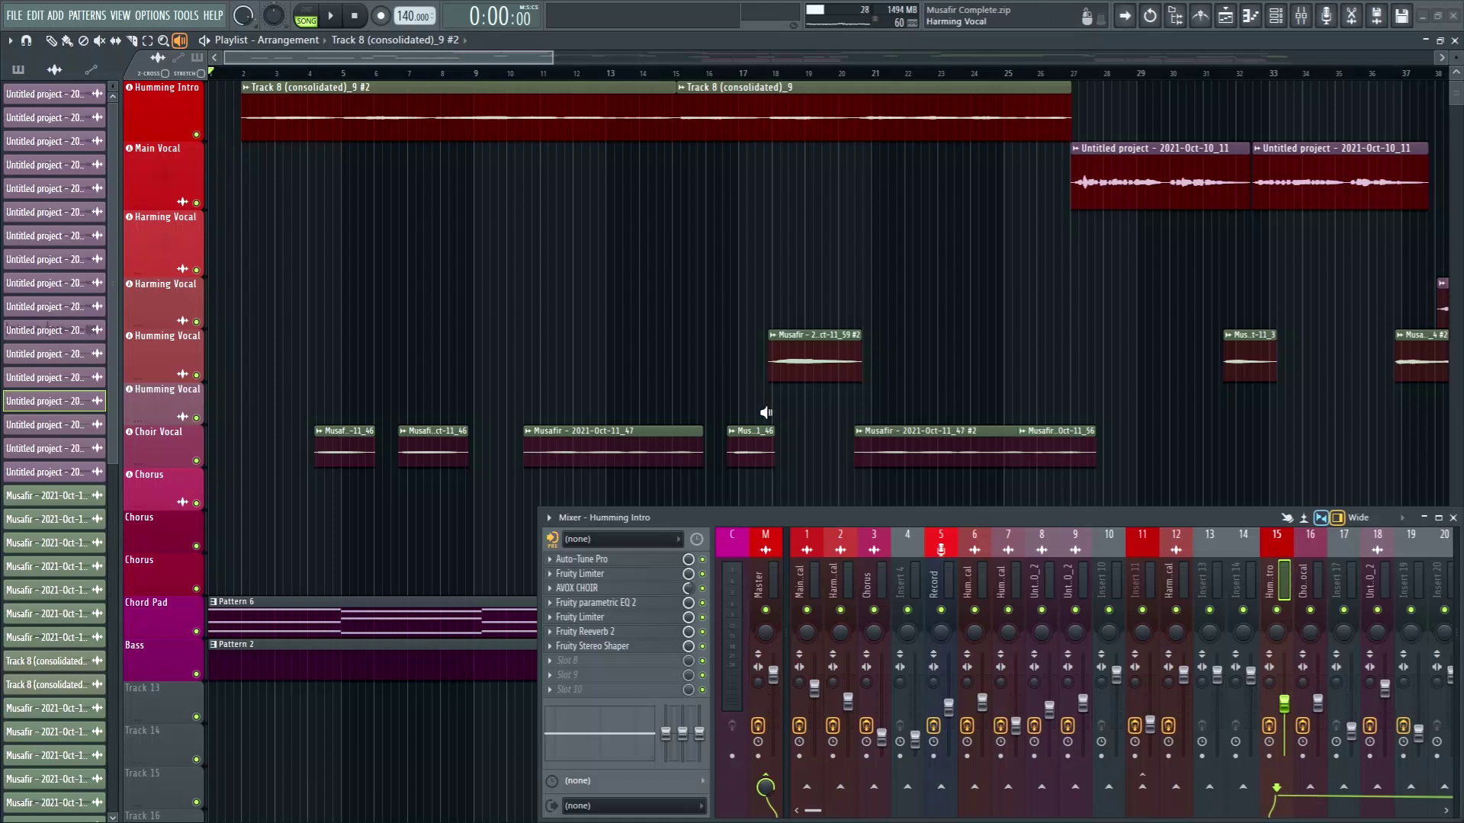
left_click(51, 41)
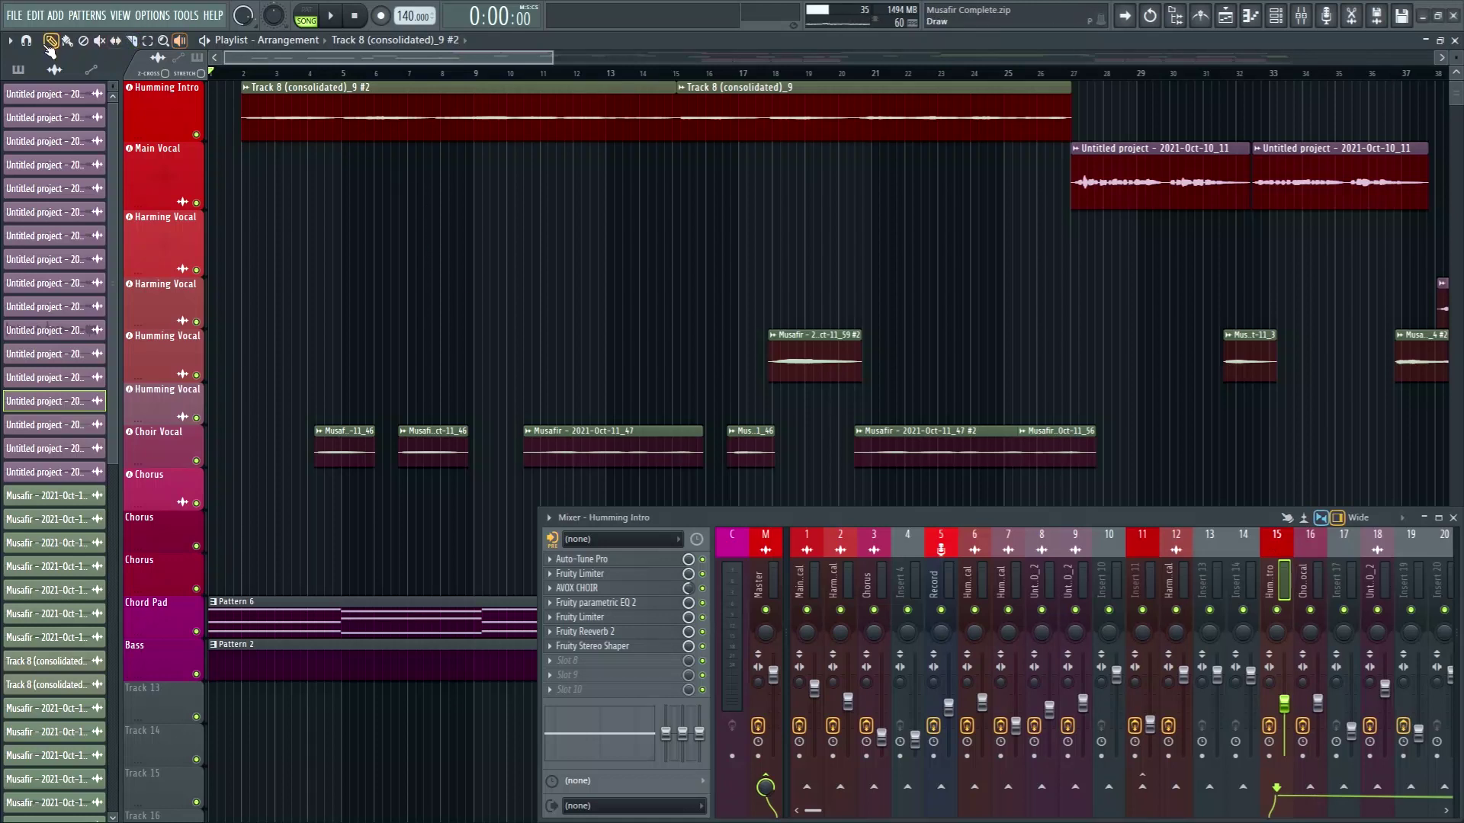
double_click(320, 114)
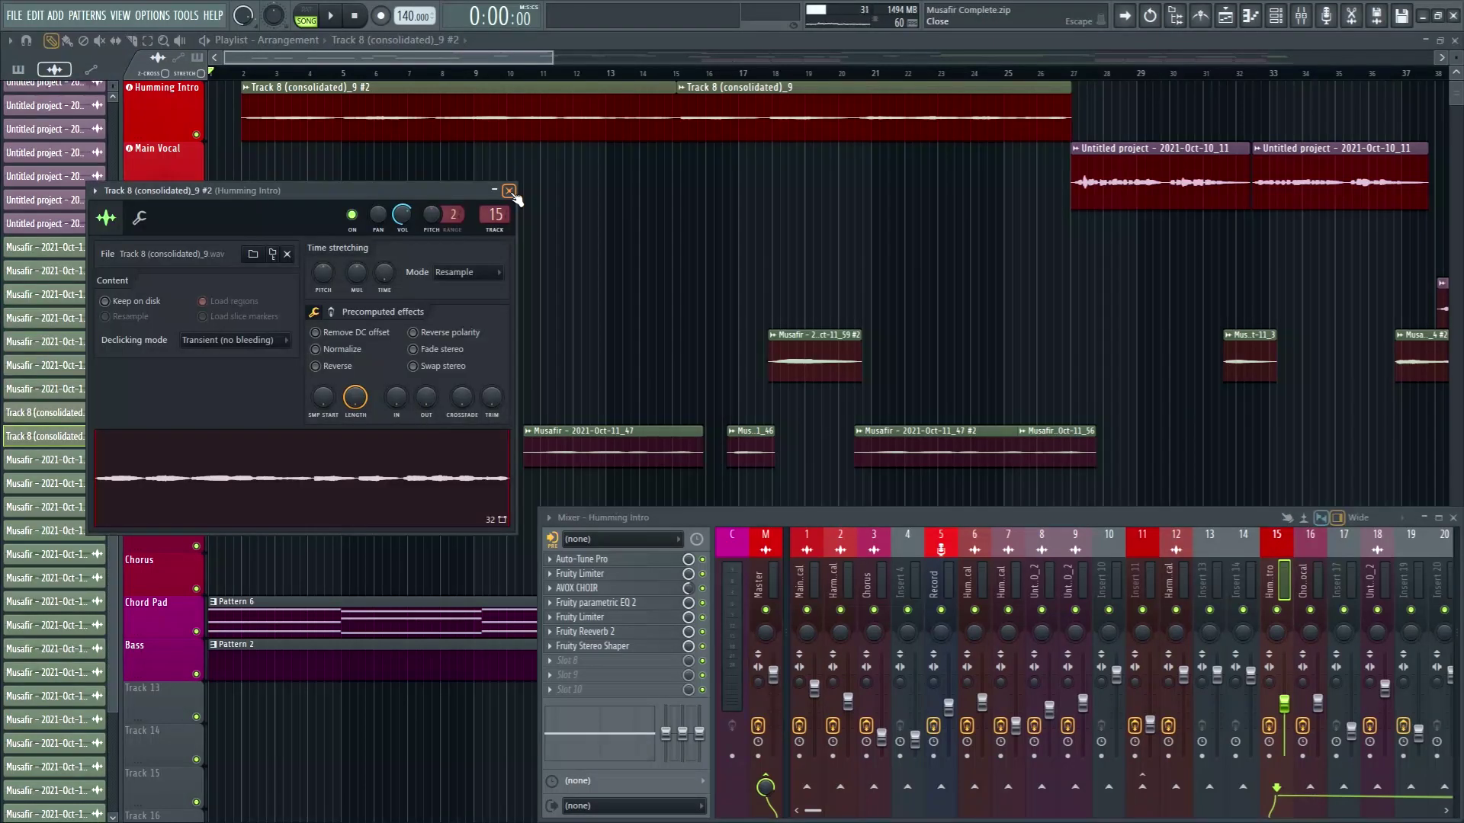
left_click(508, 190)
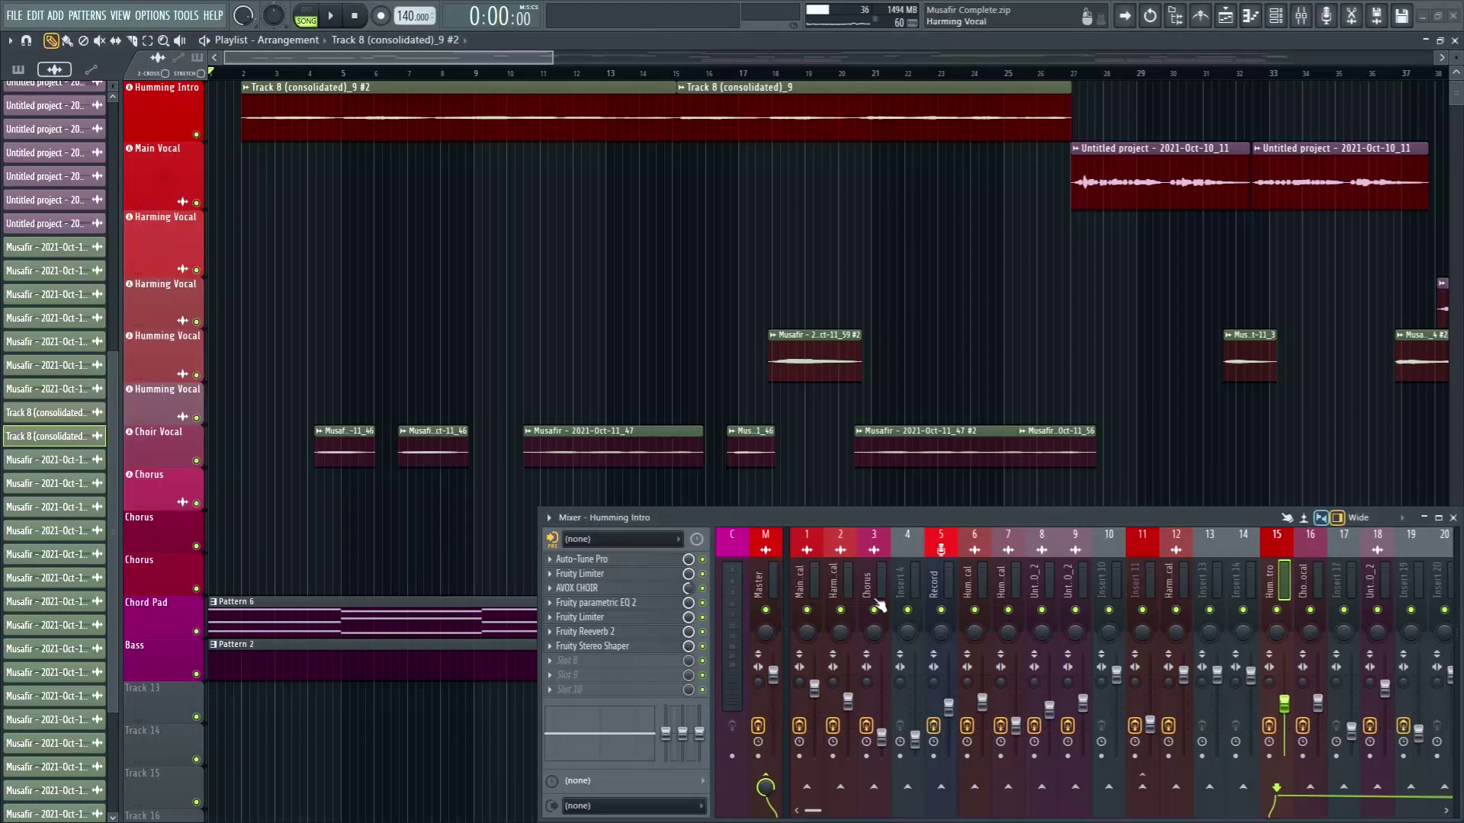
Show the Fruity Reeverb 2 settings of the Humming Intro track and place its window clear of the mixer
left_click(613, 634)
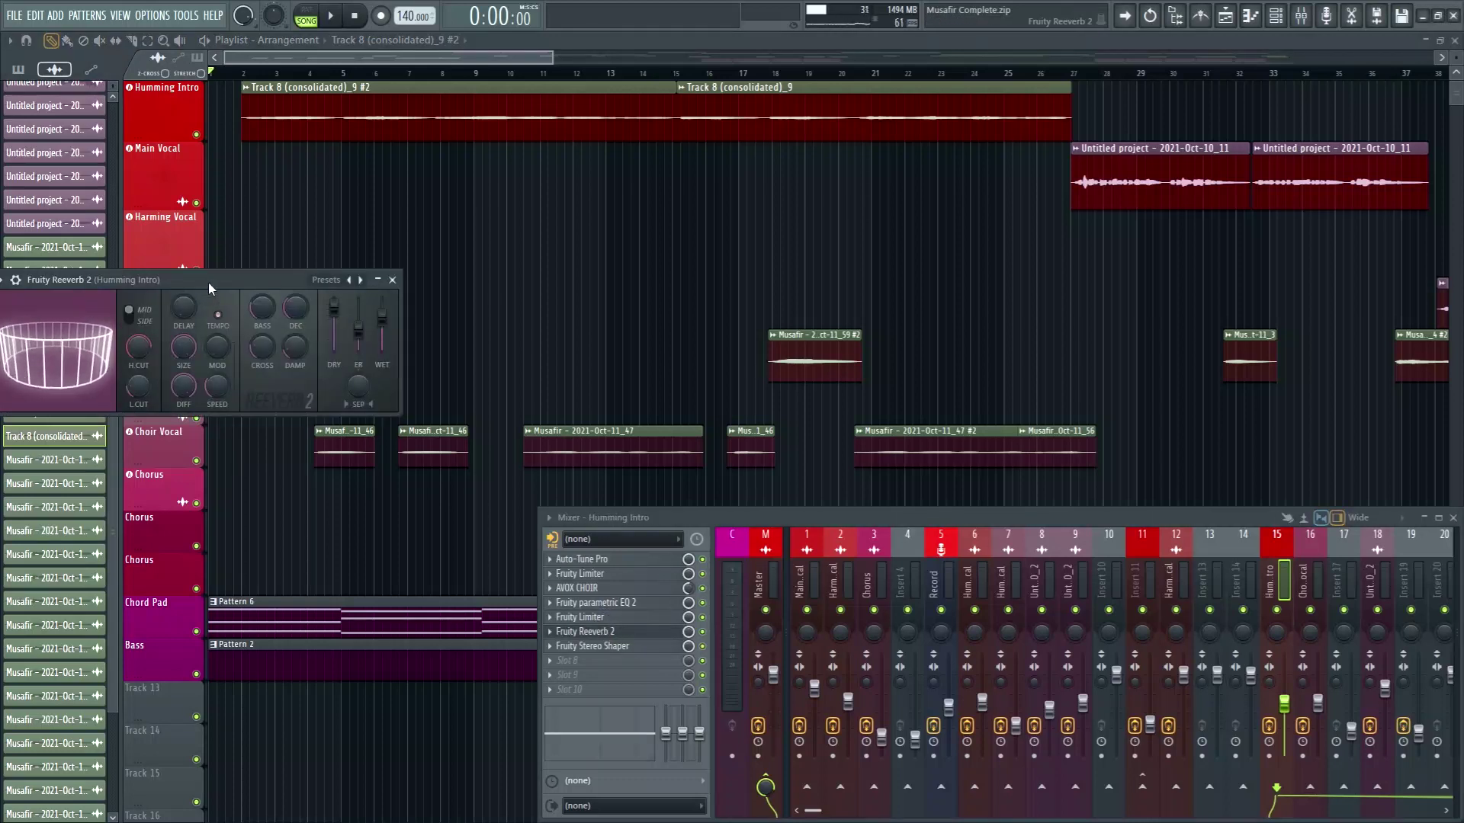
left_click_drag(204, 282, 252, 287)
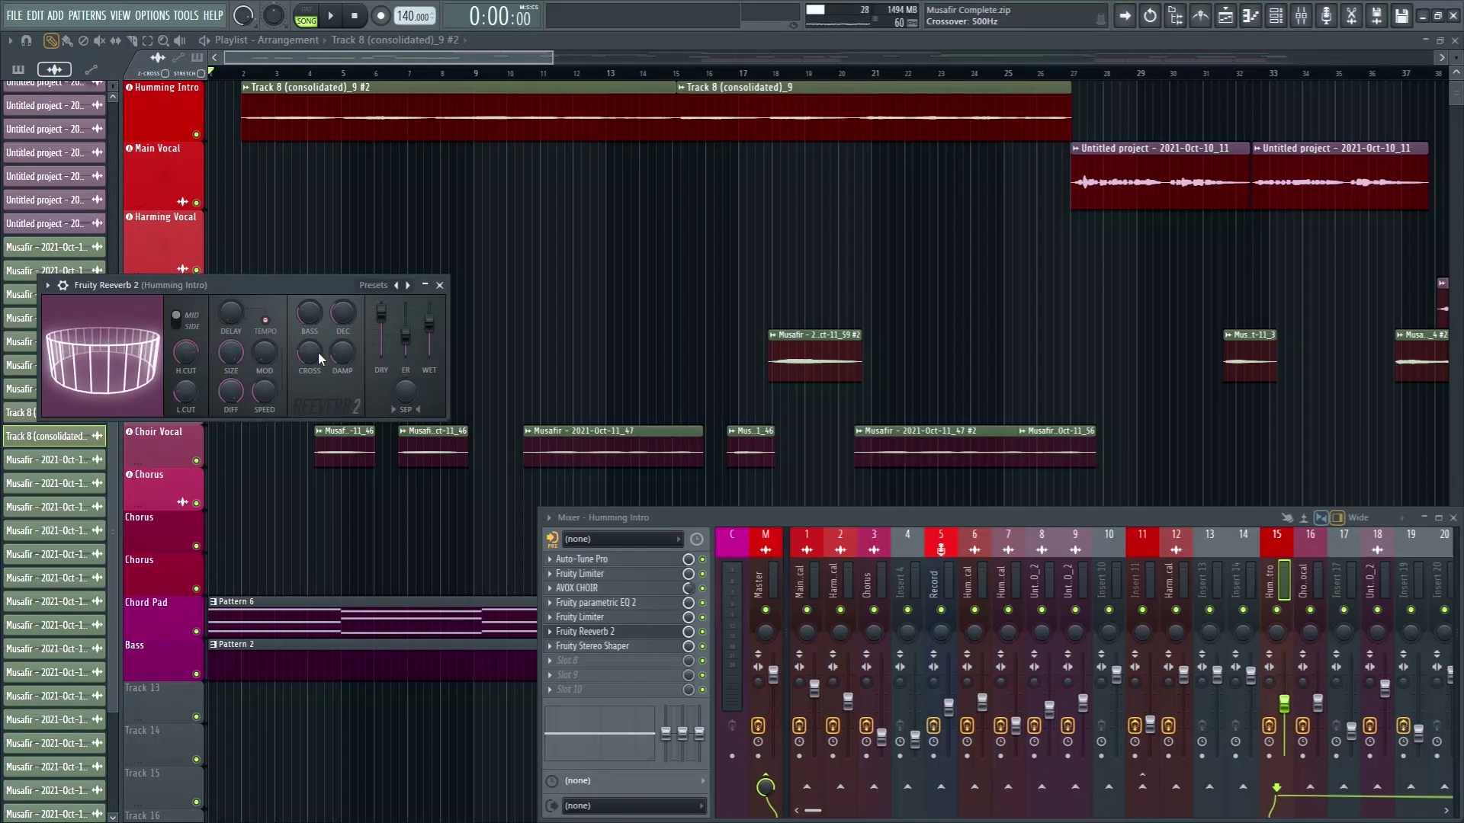
left_click_drag(259, 283, 314, 359)
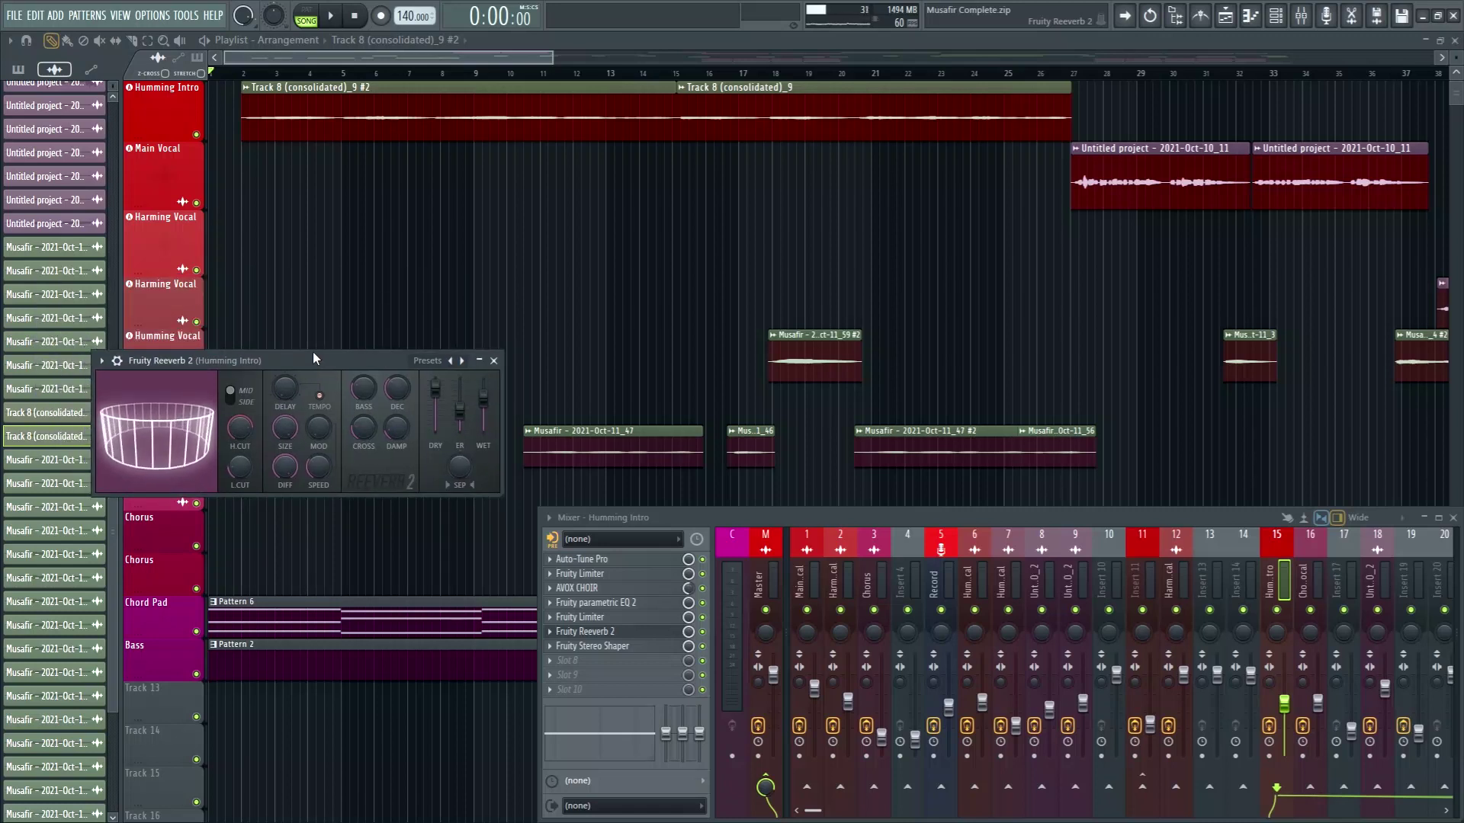
Examine the Fruity Stereo Shaper on the Humming Intro track and its list of replacement plugins, closing it without replacing anything
left_click(602, 646)
left_click_drag(149, 134, 212, 176)
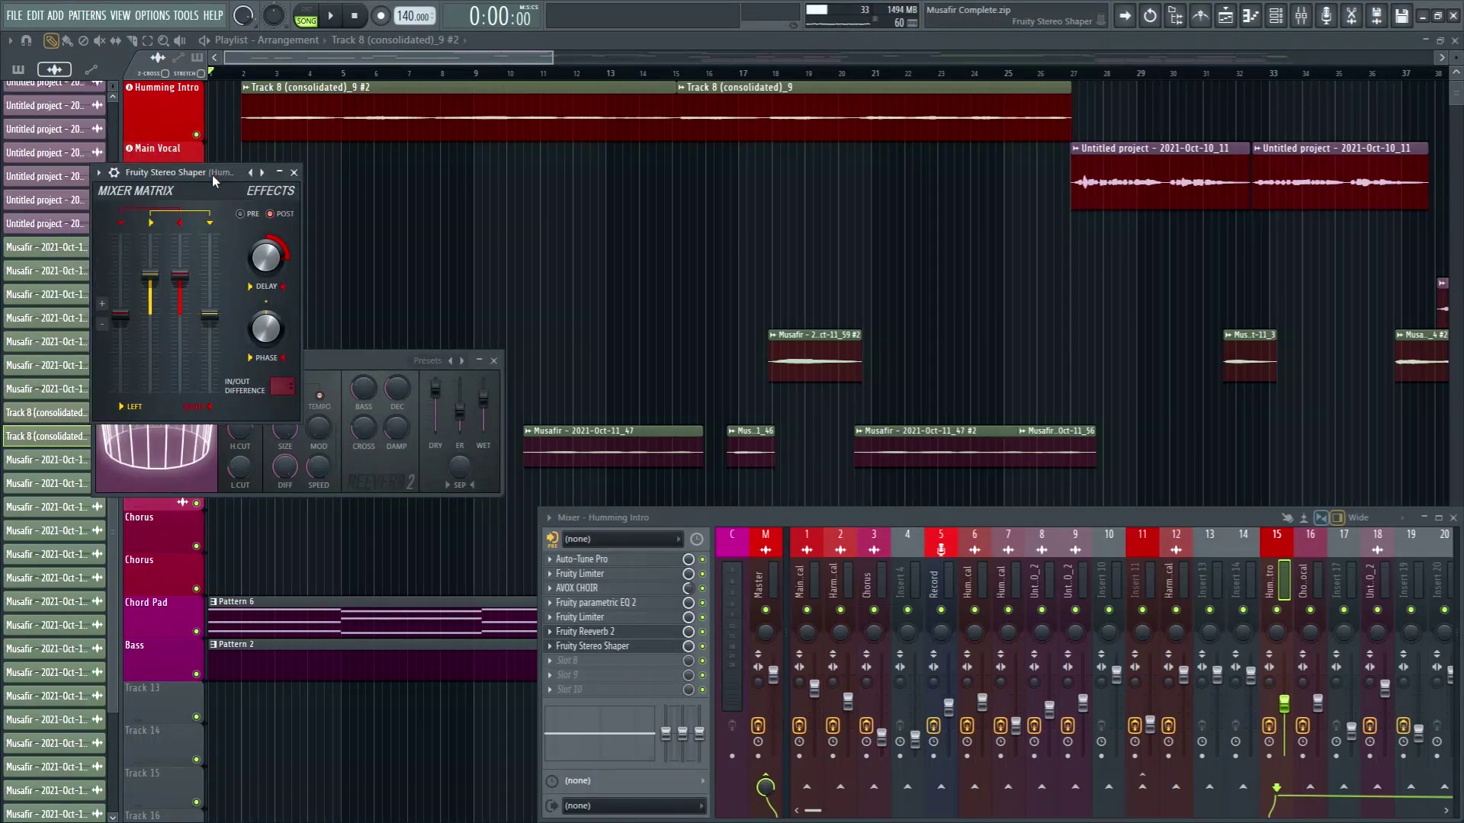
left_click(98, 174)
mouse_move(175, 232)
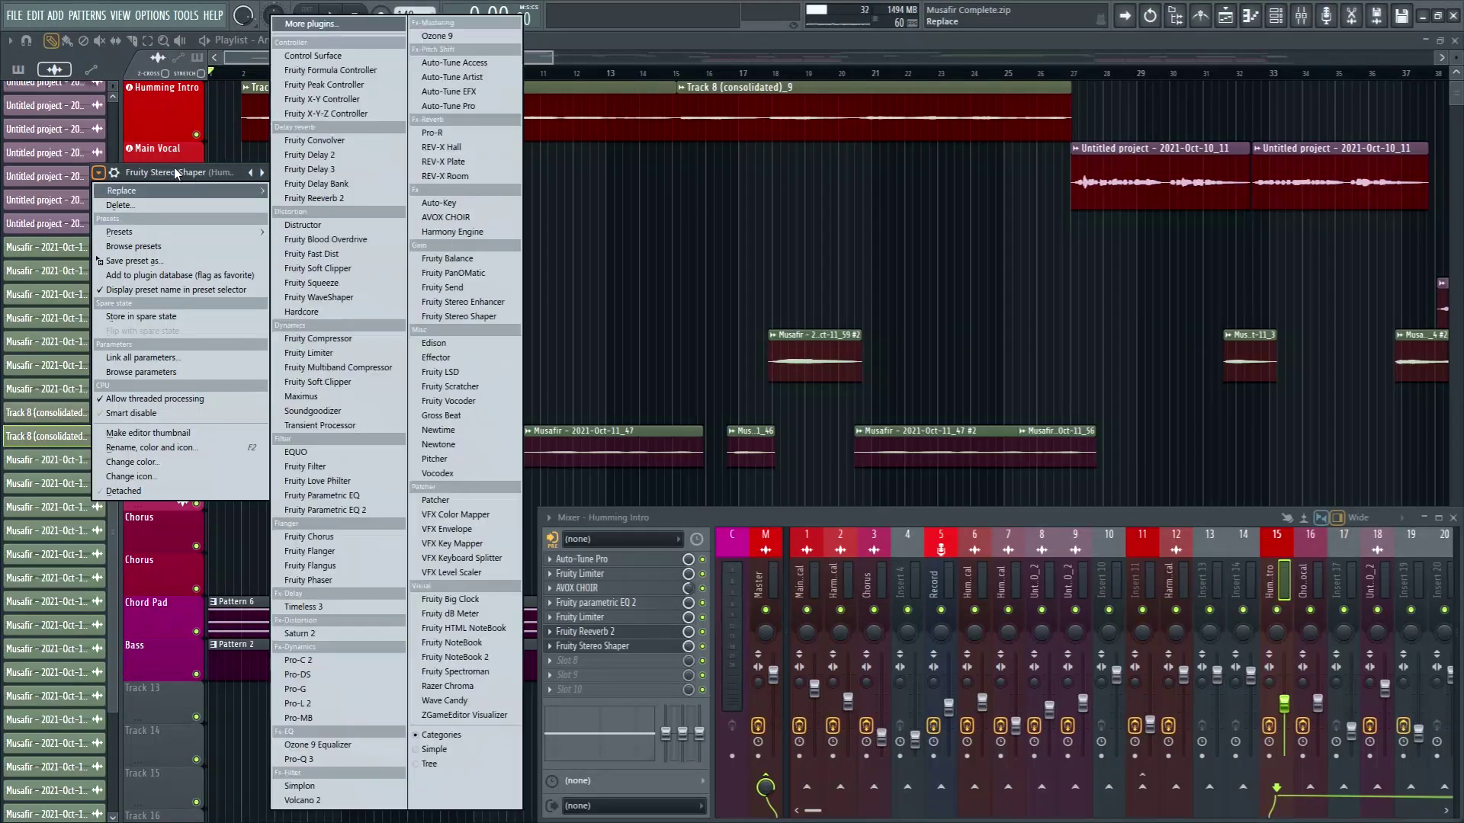
left_click(174, 171)
left_click(294, 172)
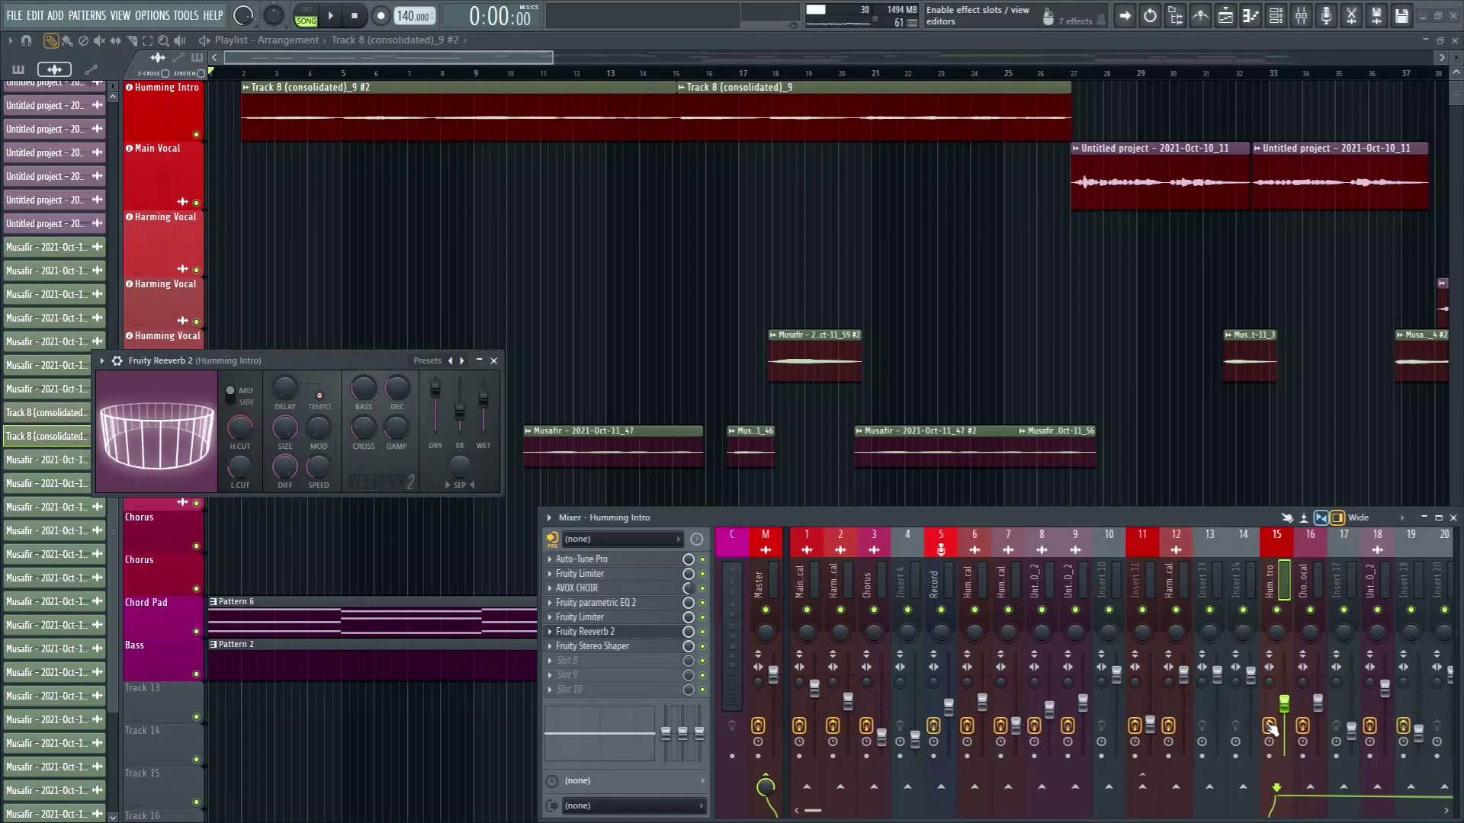
Play the first Humming Intro clip alone two more times and check the track's AVOX CHOIR settings
left_click(245, 122)
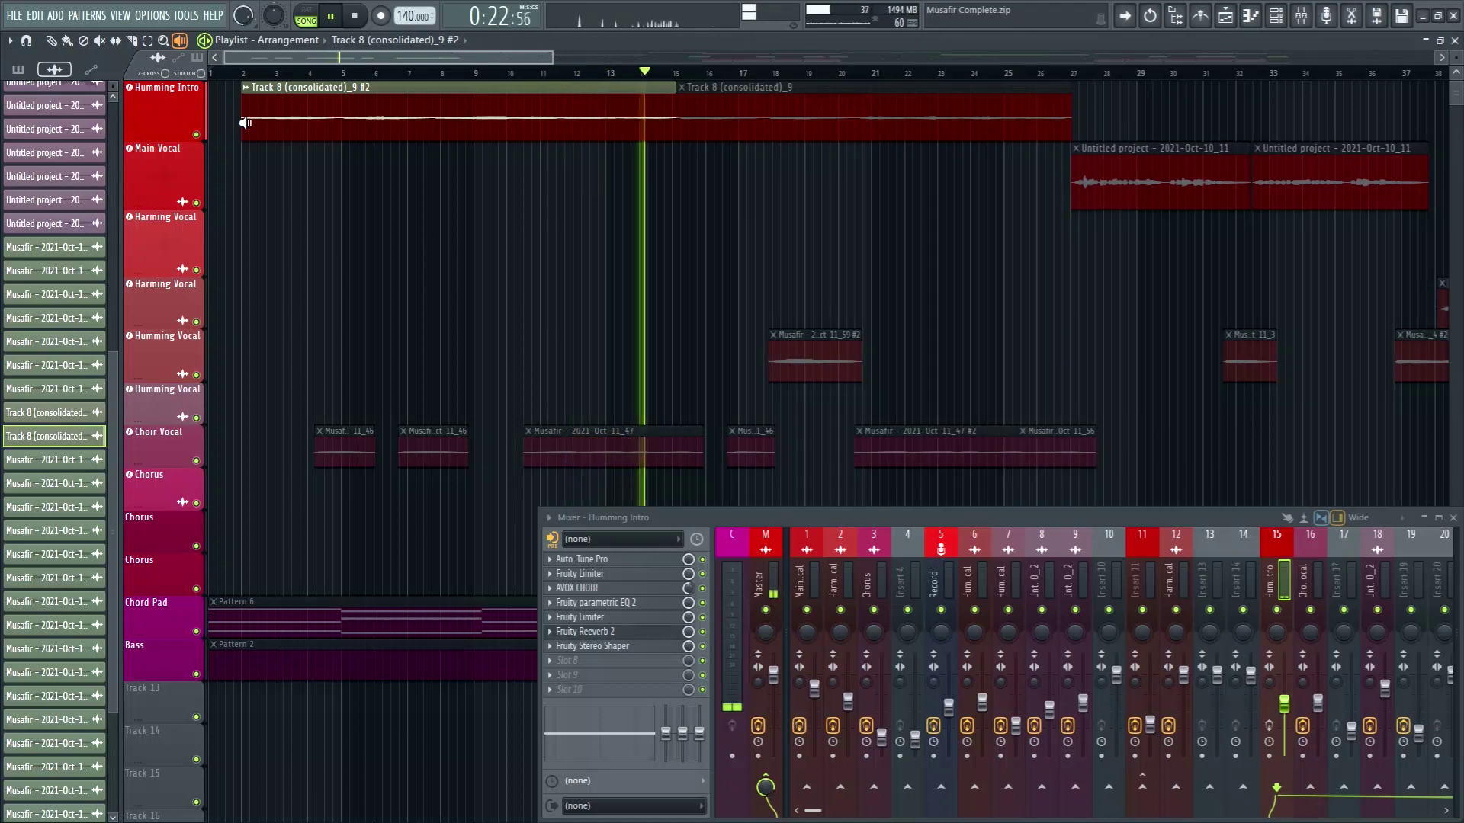
key("space")
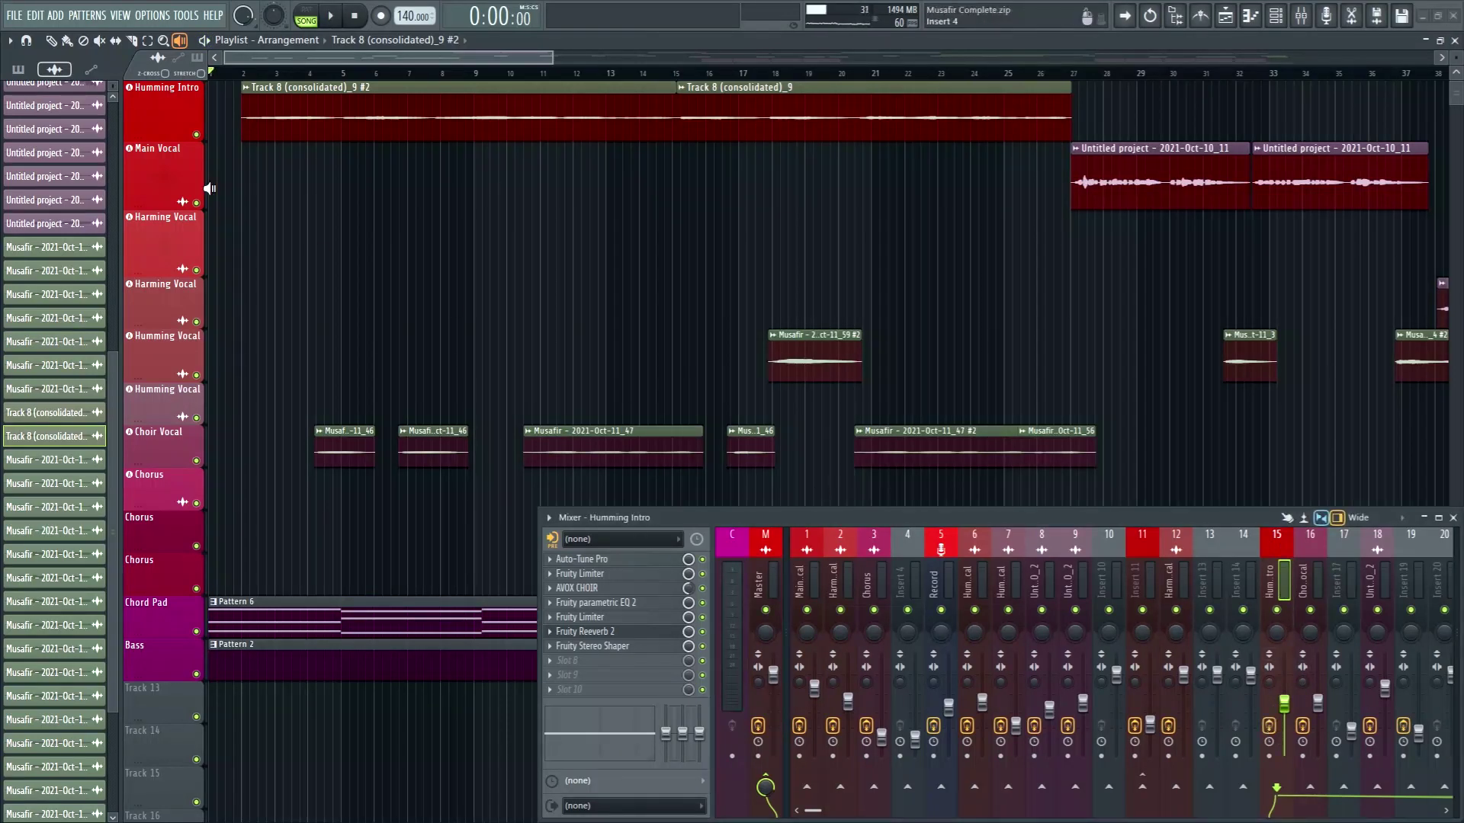
right_click(242, 125)
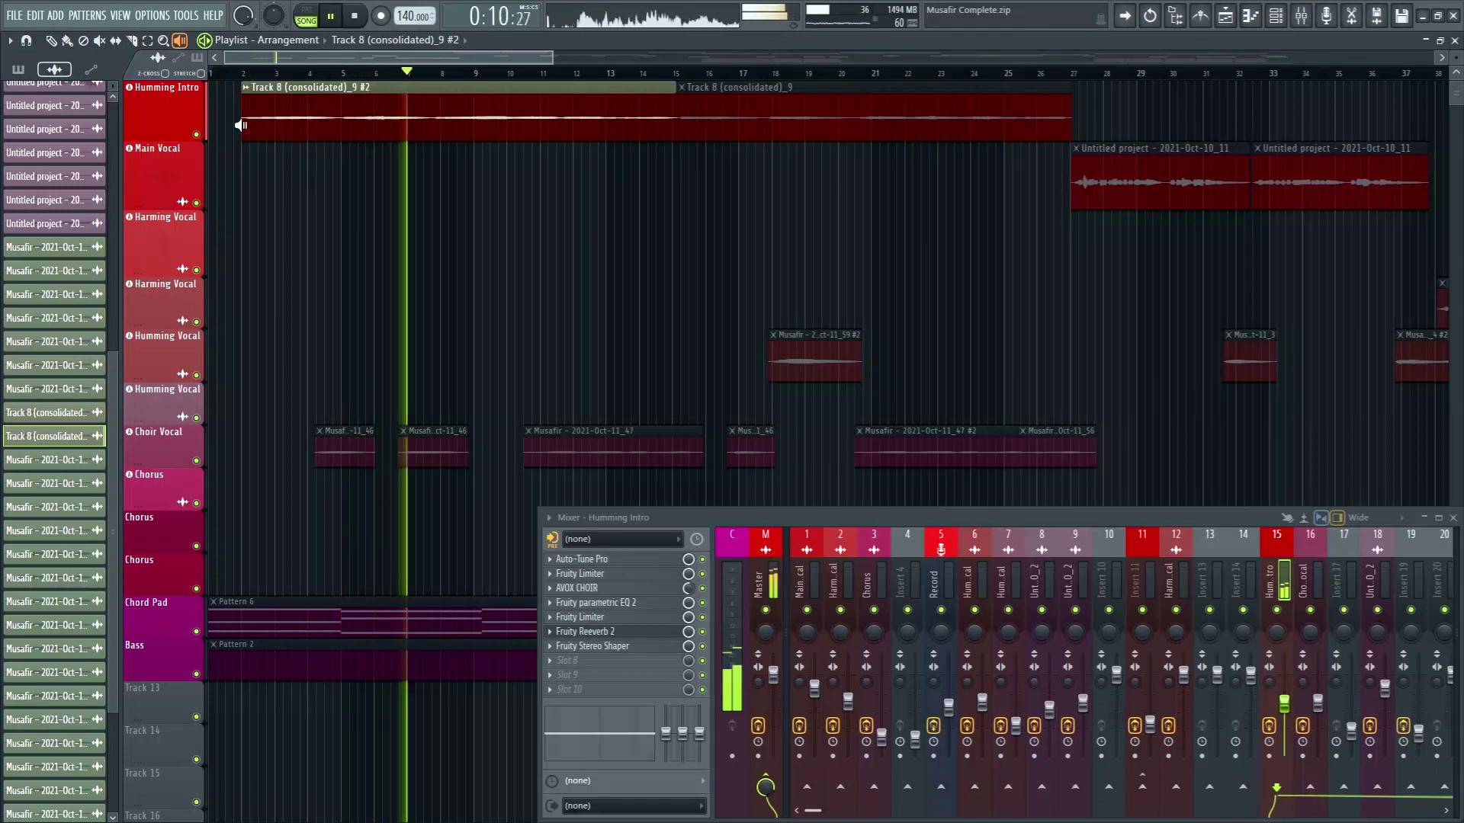
key("space")
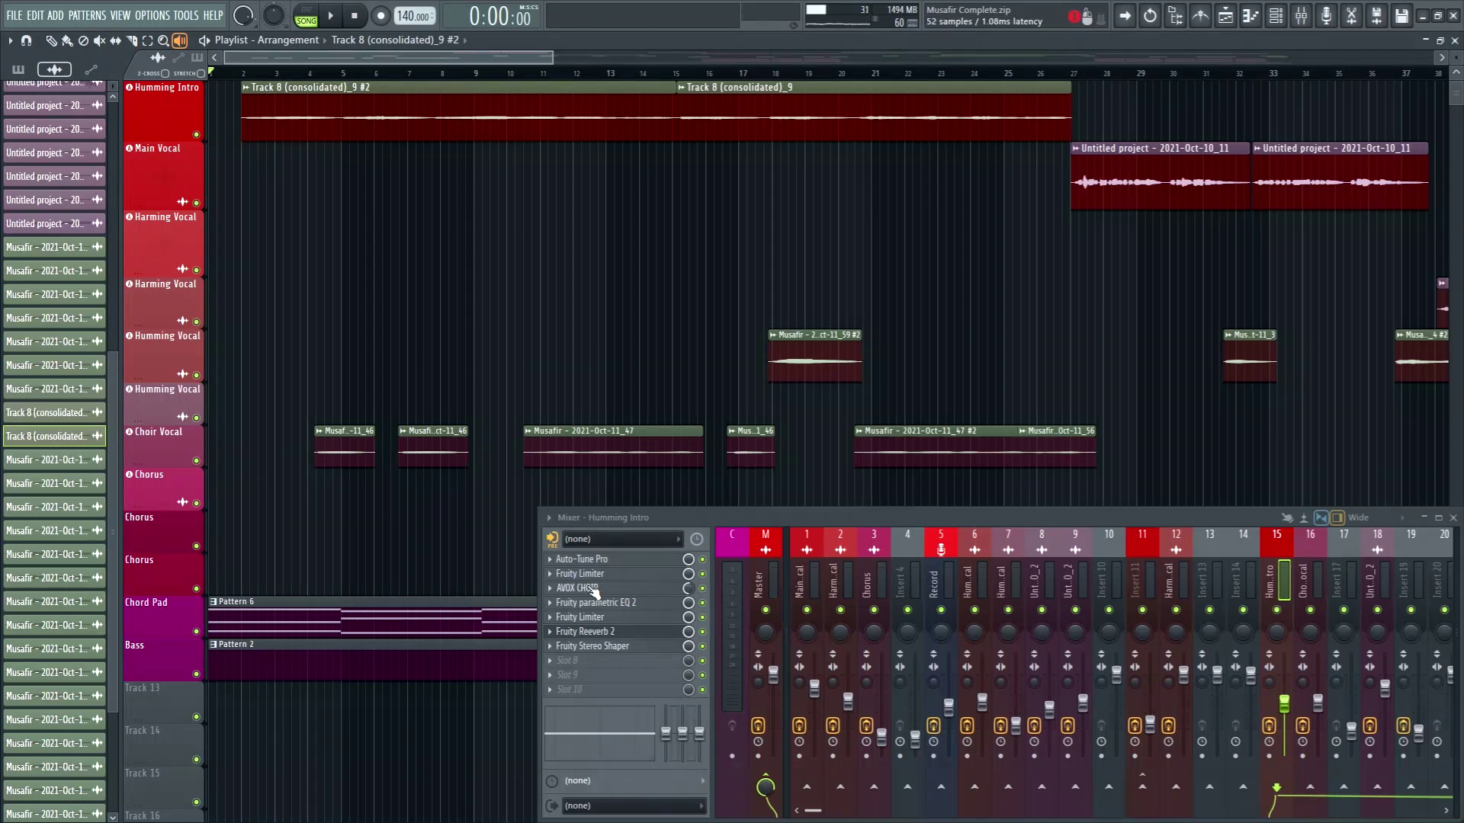
left_click(578, 588)
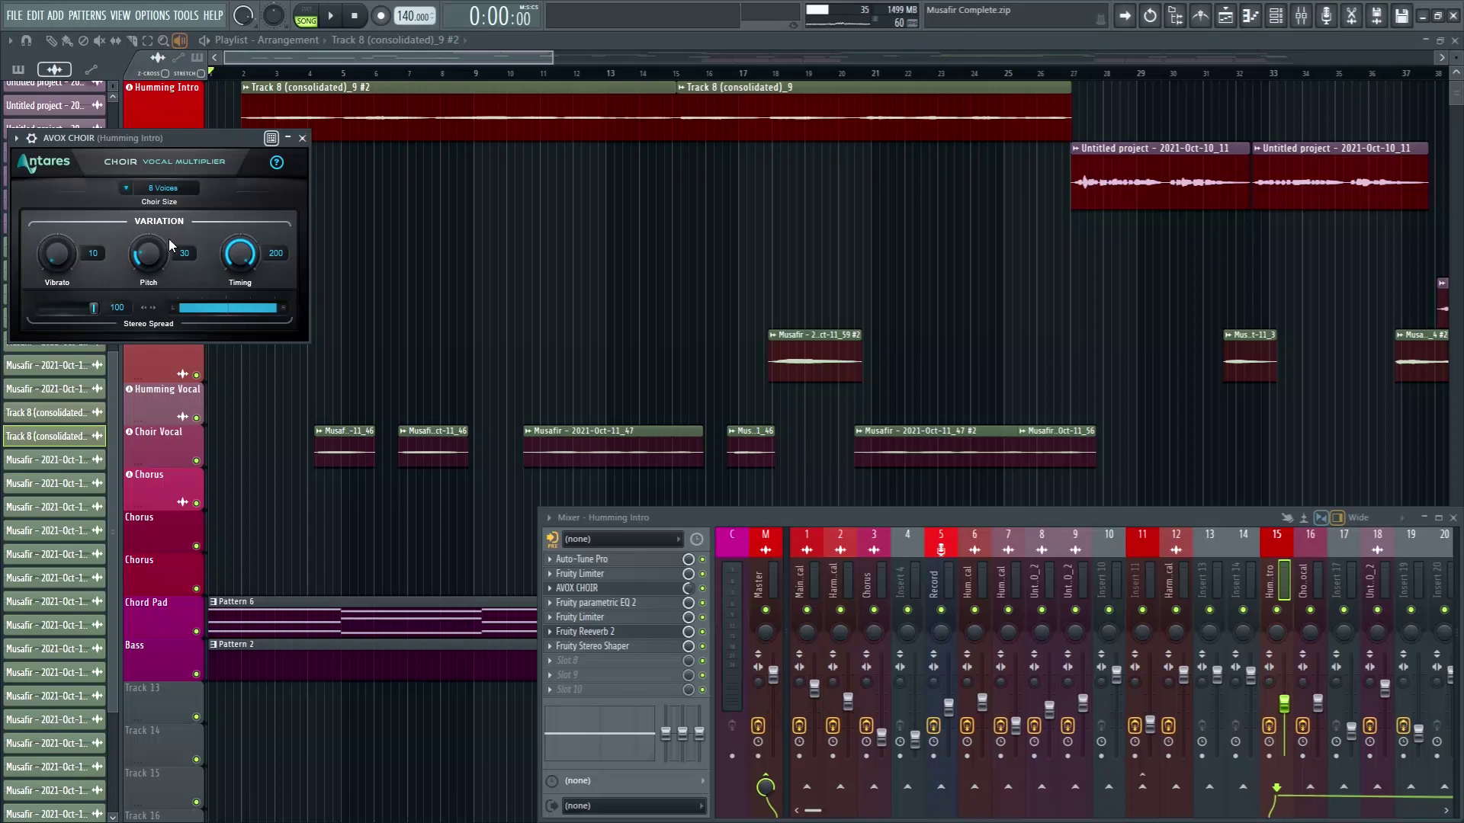
left_click(303, 139)
Play the first and second Main Vocal clips on their own, one after the other, stopping playback after each
scroll(453, 74, "down", 2)
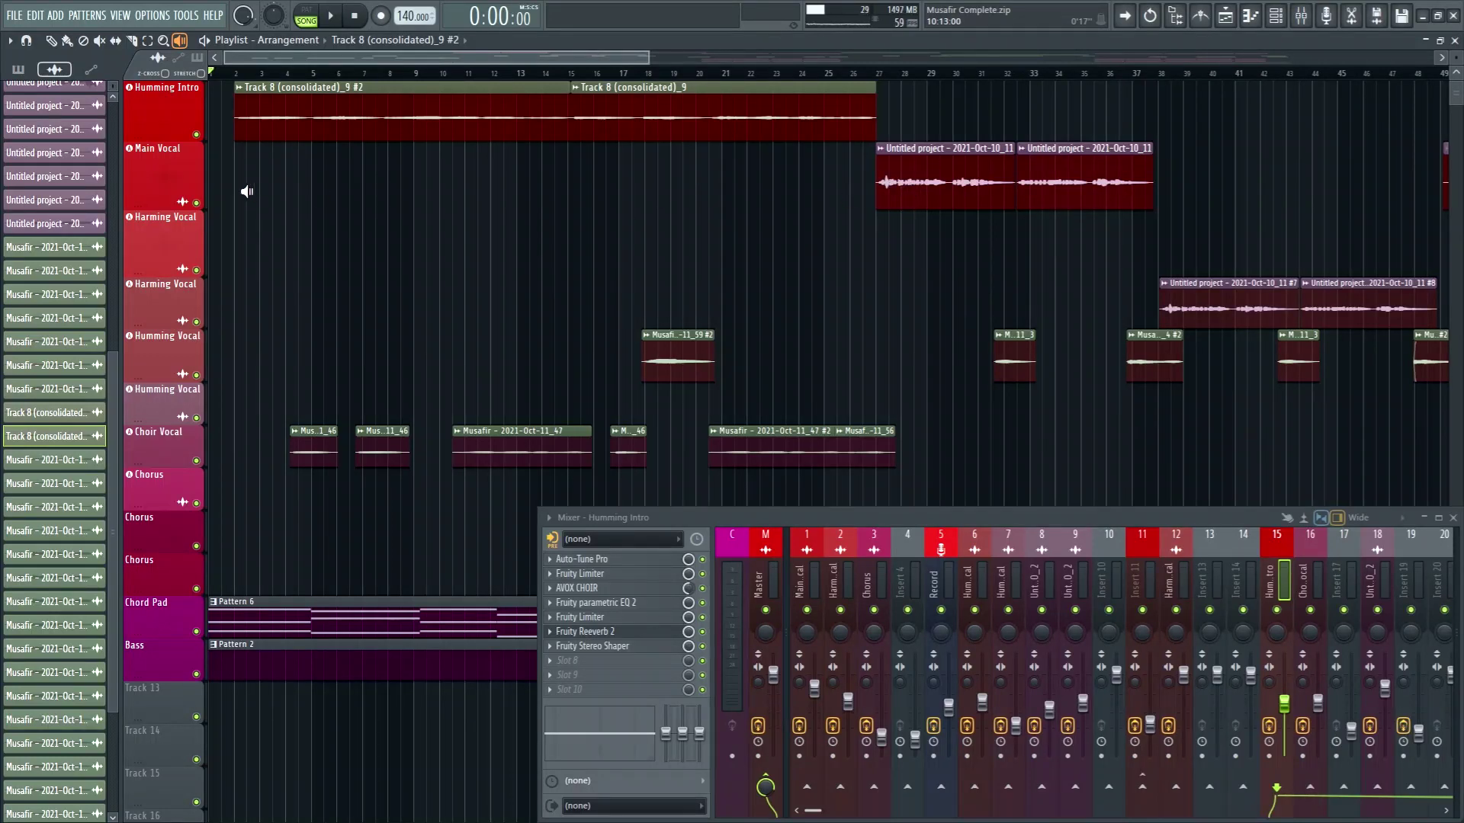
left_click(882, 190)
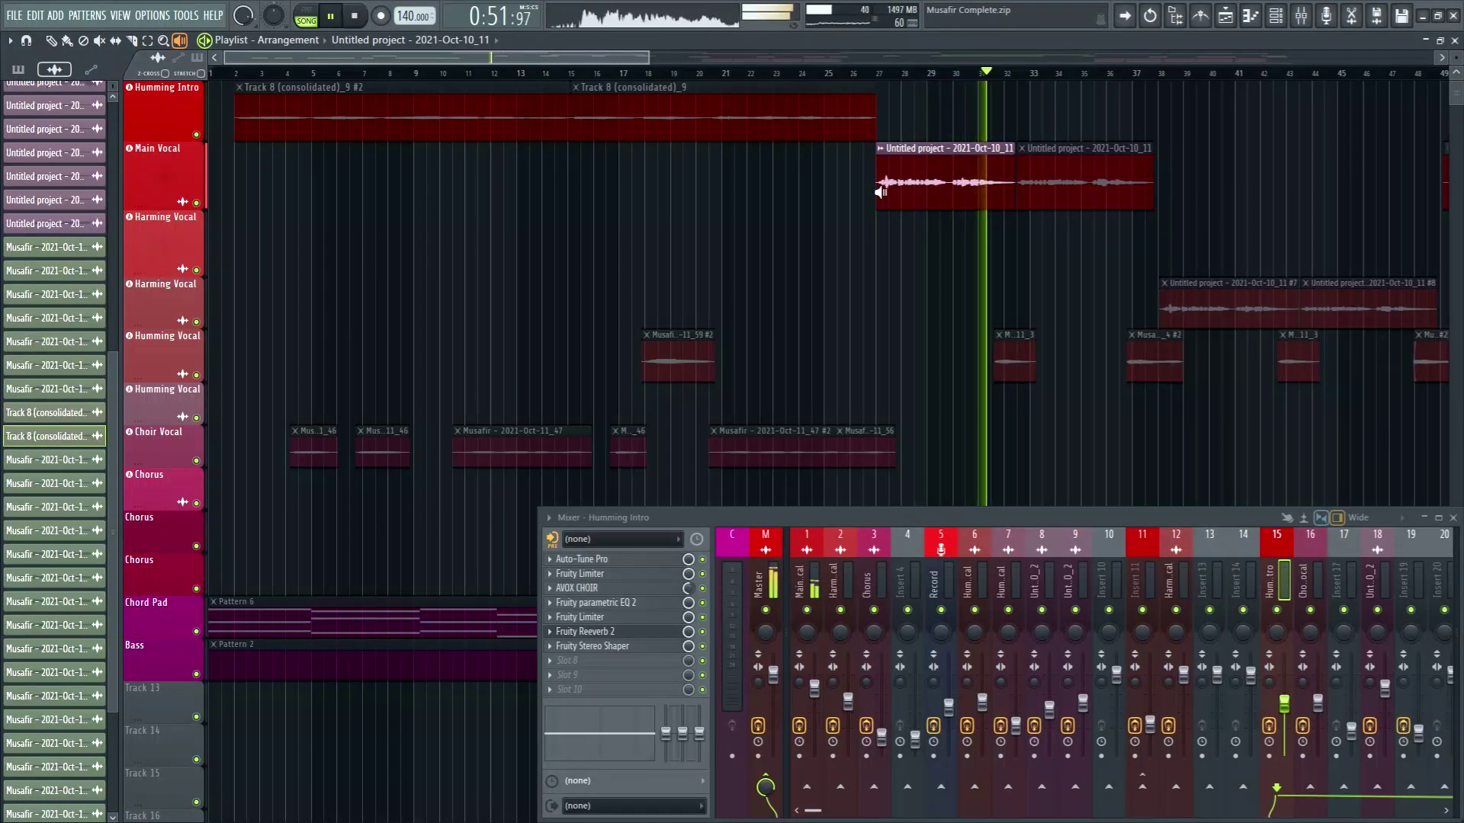
key("space")
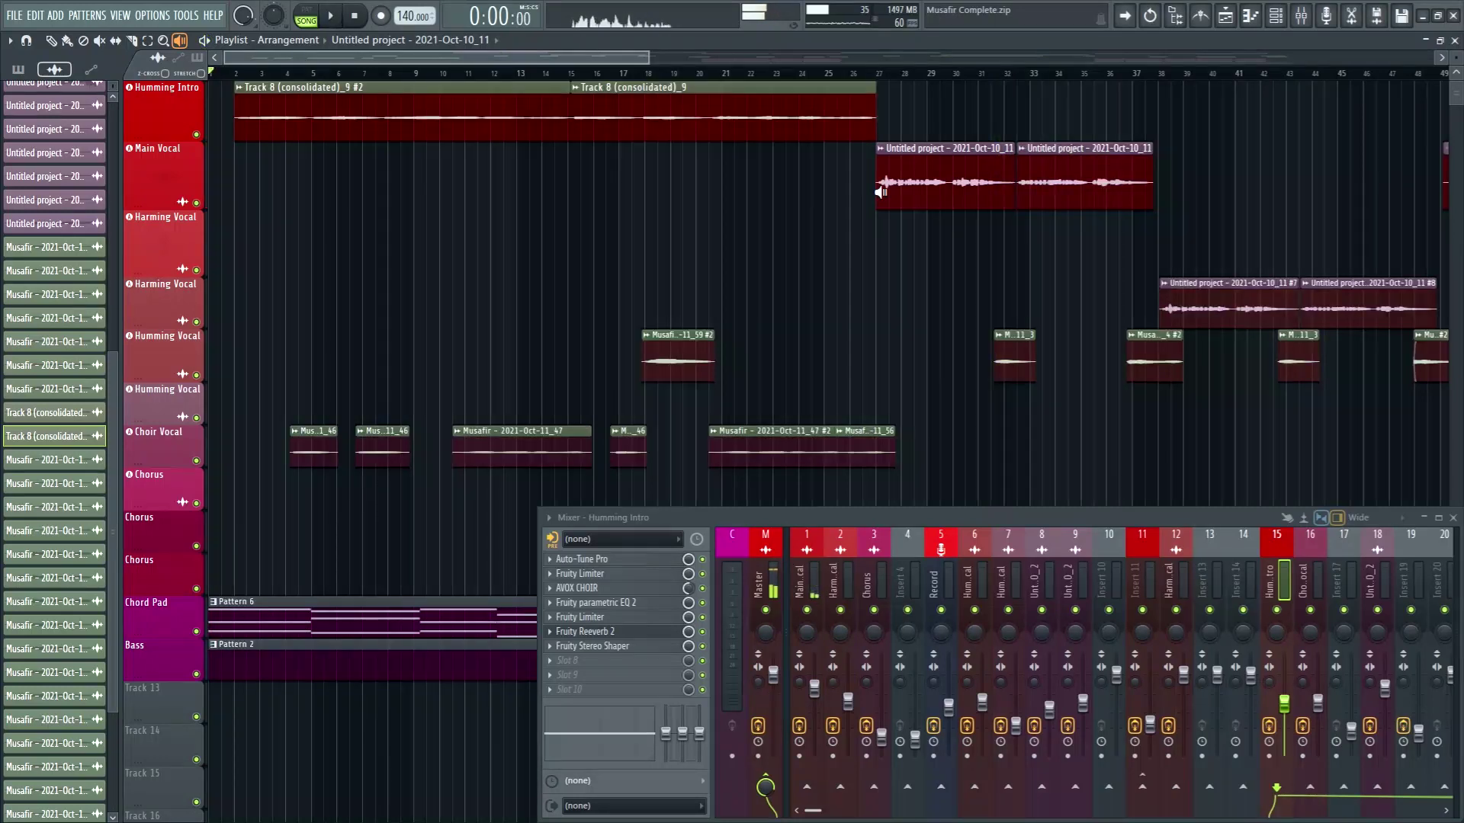
left_click(1019, 204)
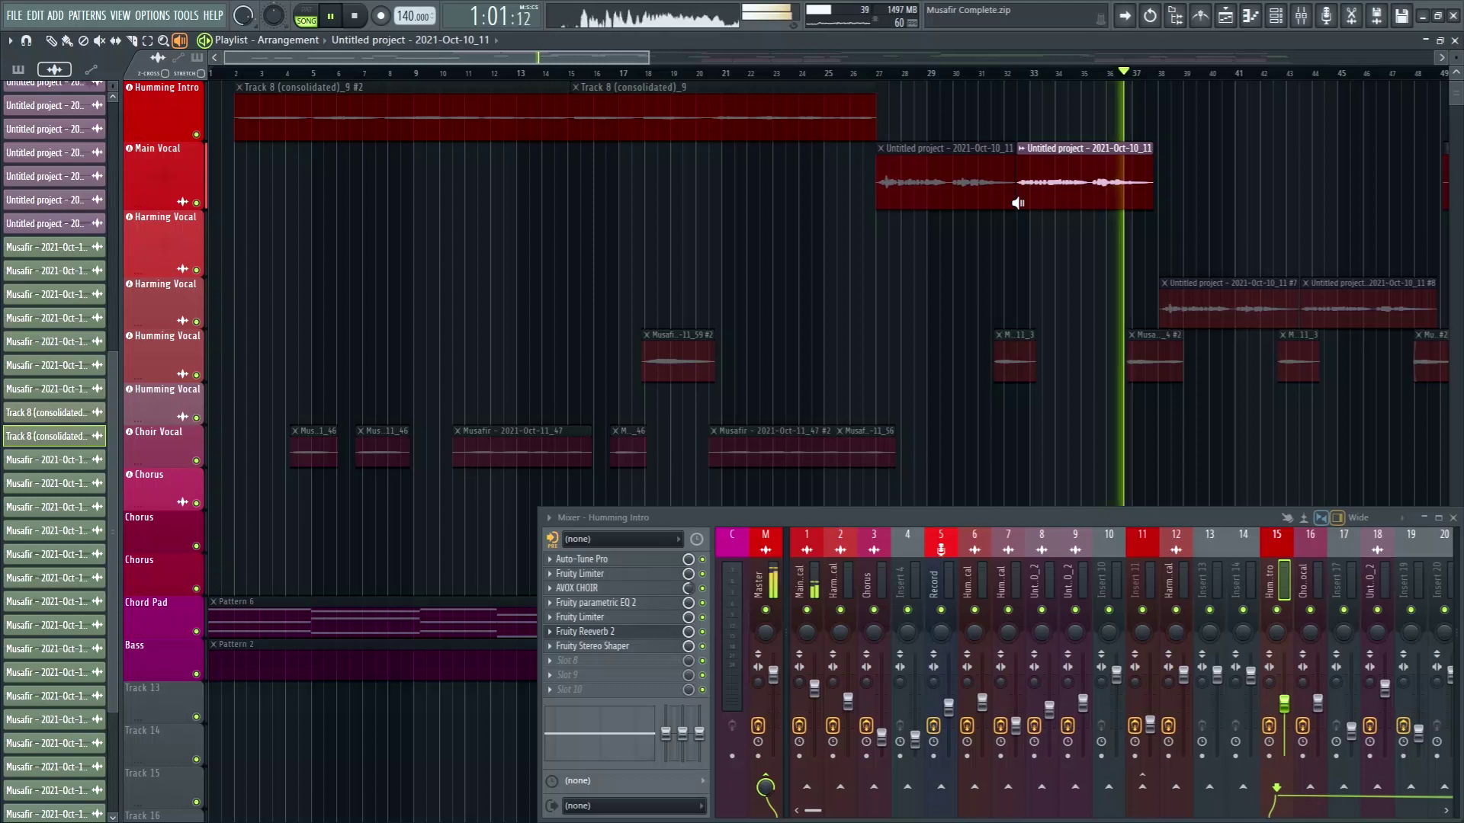
left_click(1018, 203)
key("space")
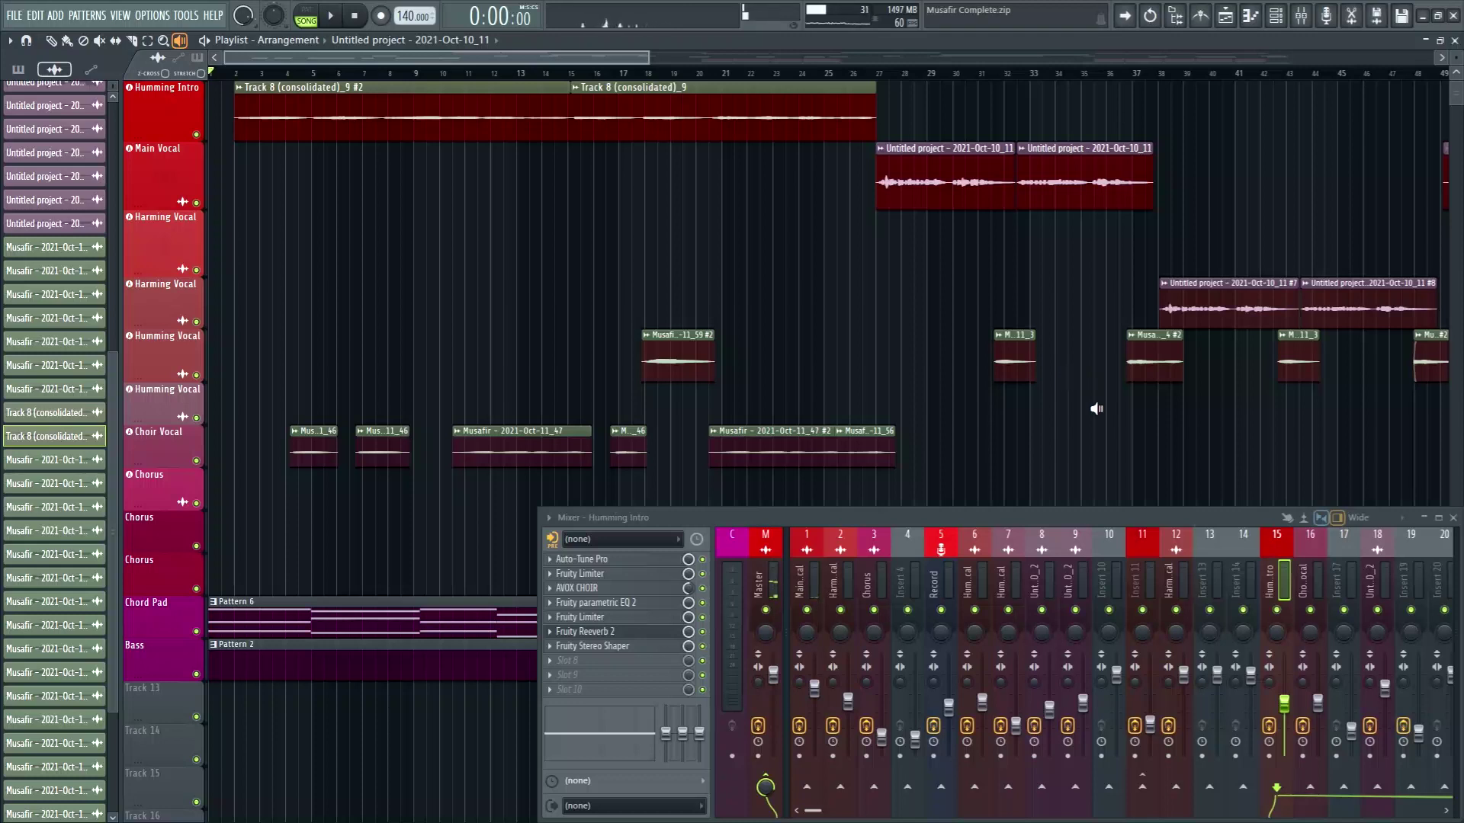
Select the Main Vocal mixer track and review its Fruity parametric EQ 2 and Auto-Tune Pro settings, closing Auto-Tune Pro
left_click(802, 543)
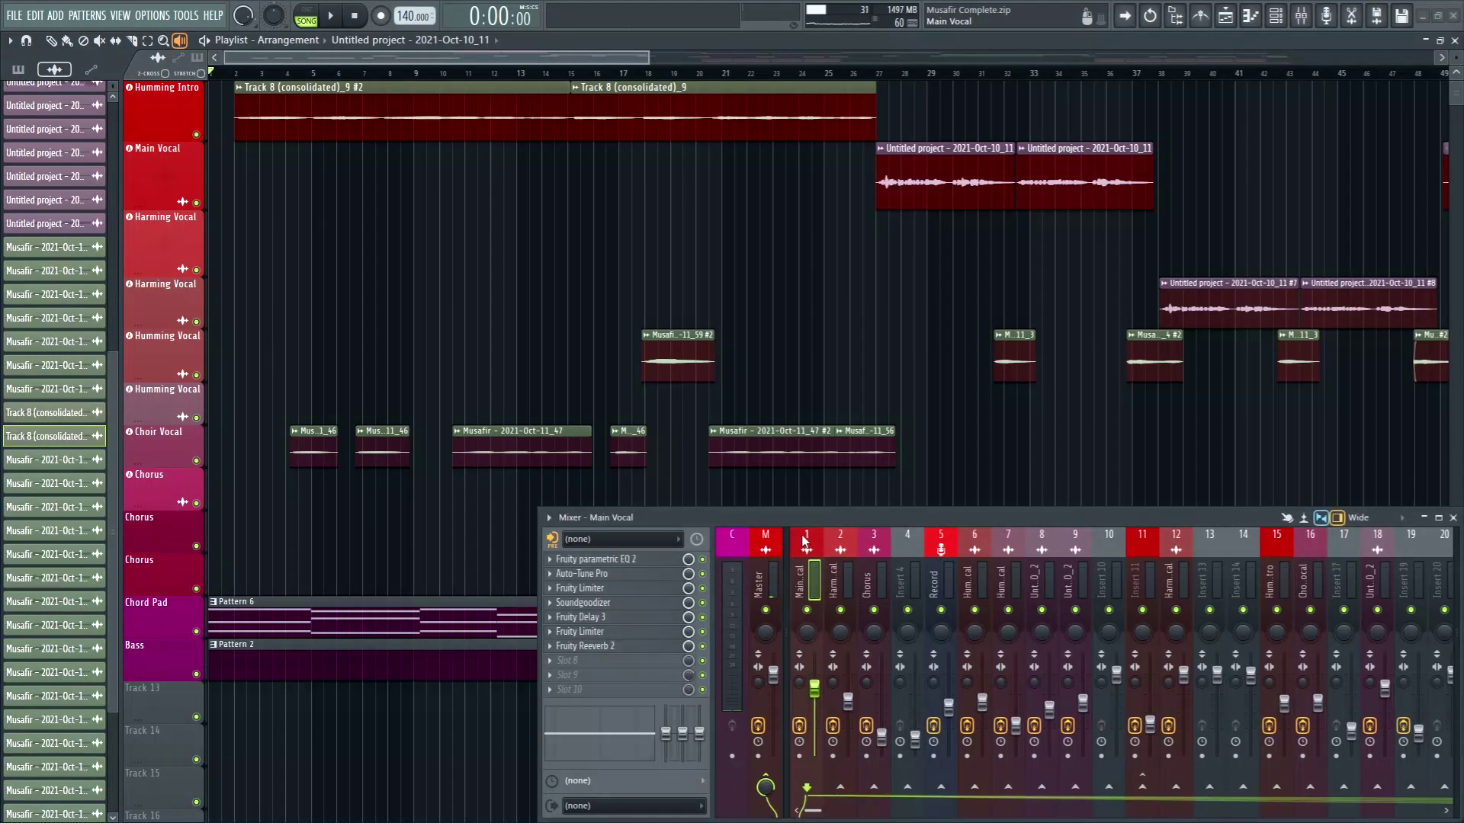
left_click(605, 561)
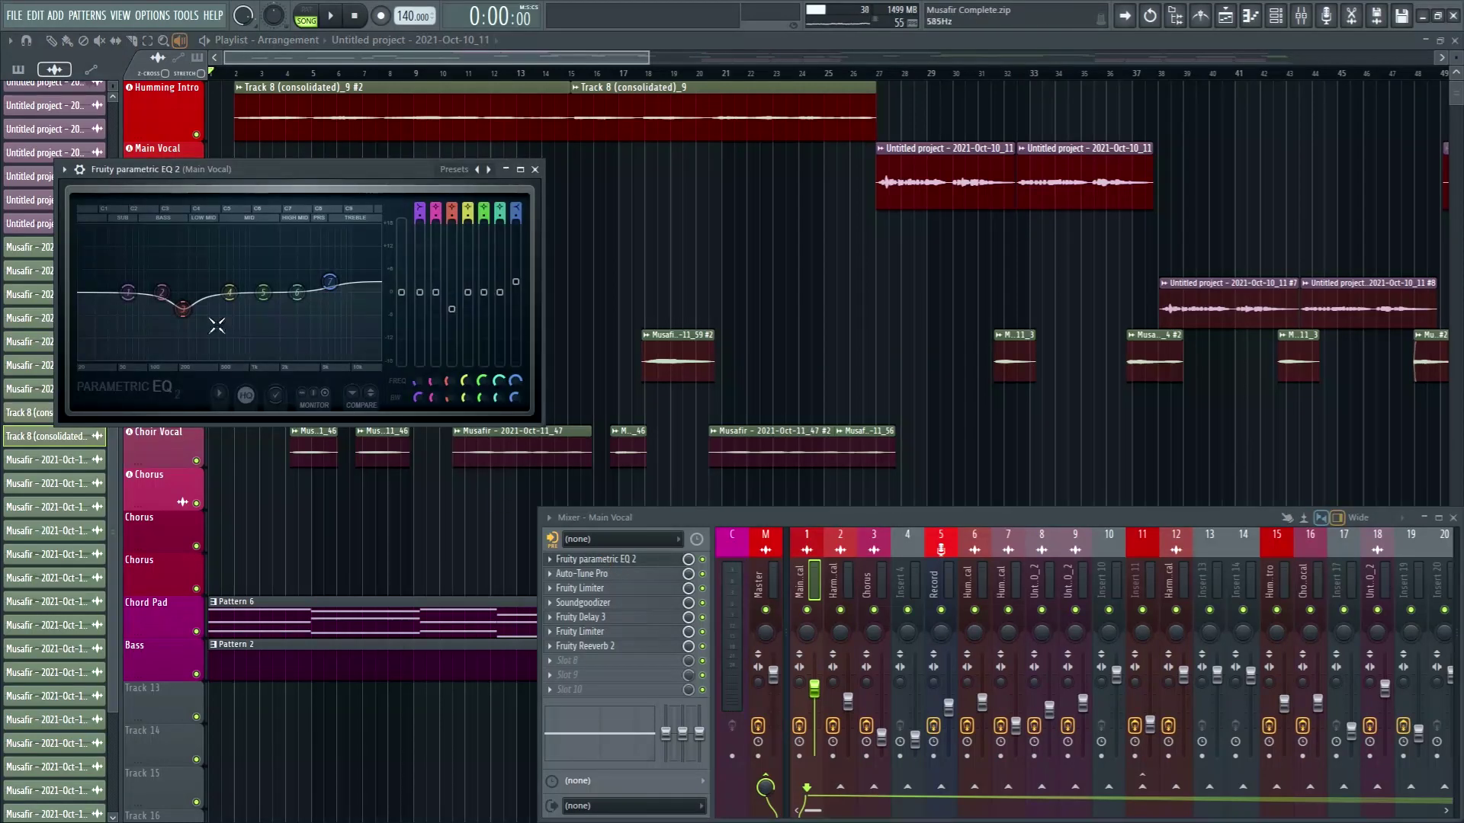
left_click(608, 573)
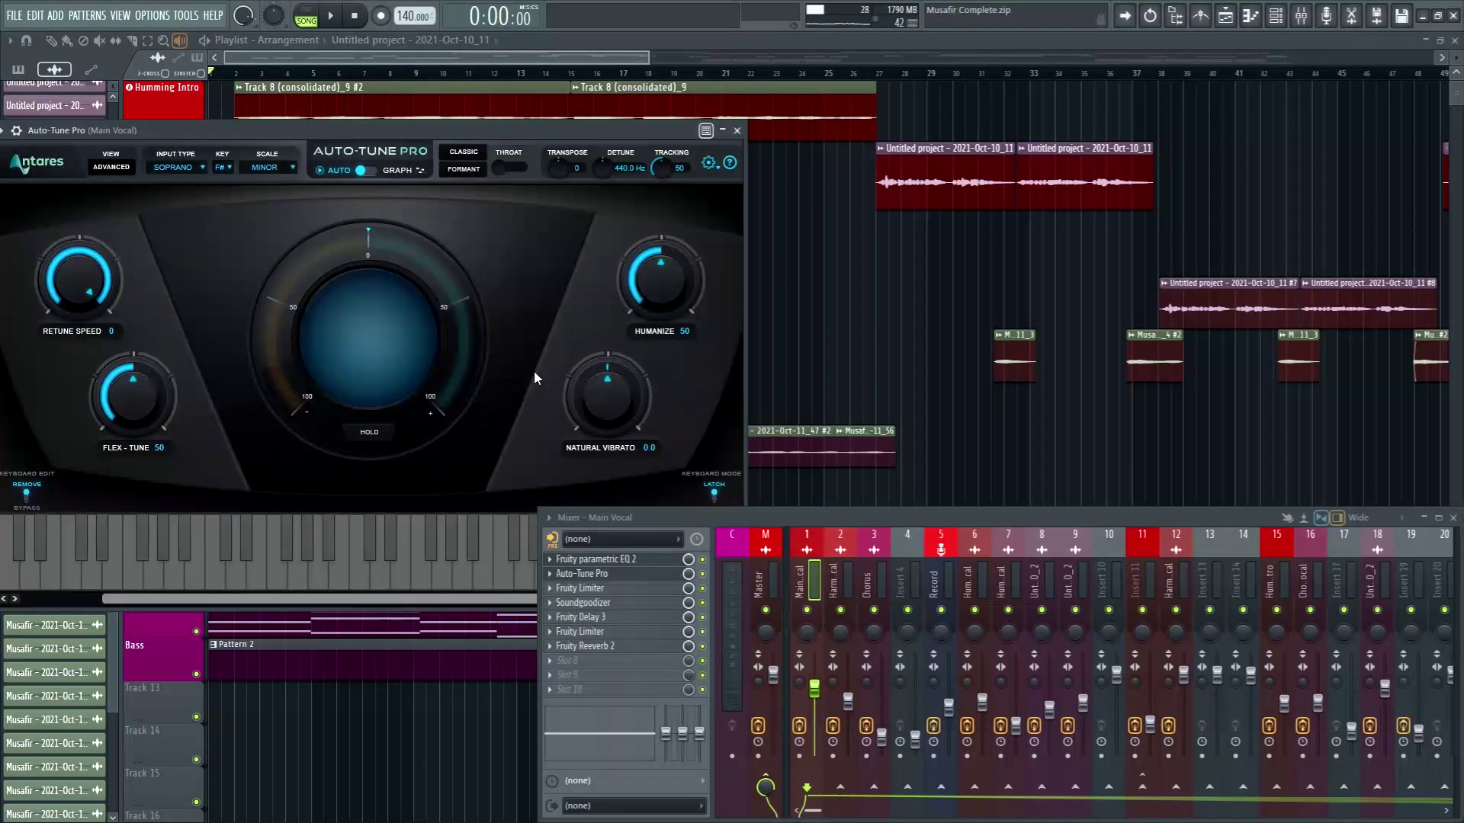
left_click_drag(442, 131, 471, 141)
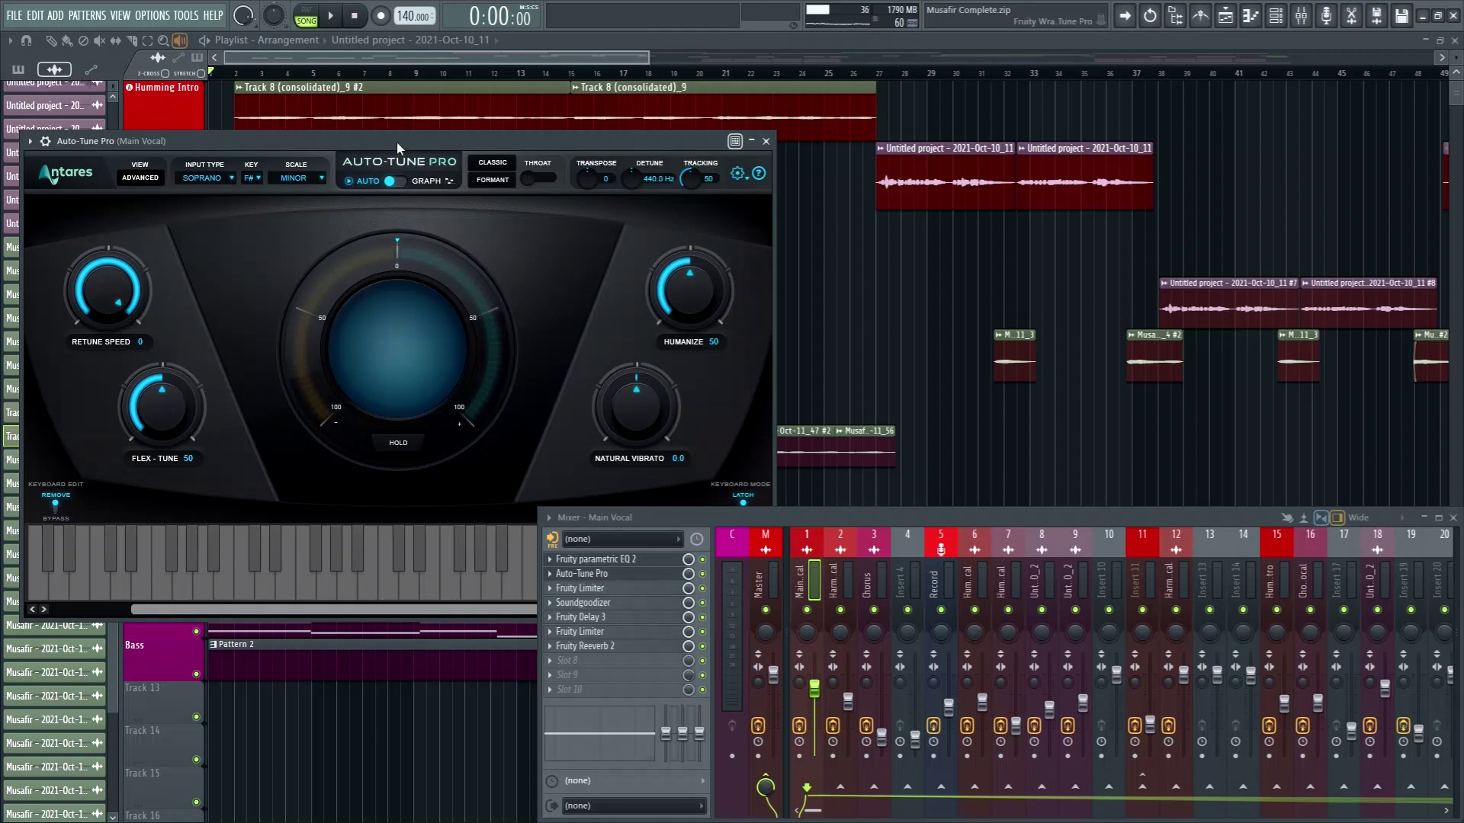
left_click_drag(396, 142, 404, 175)
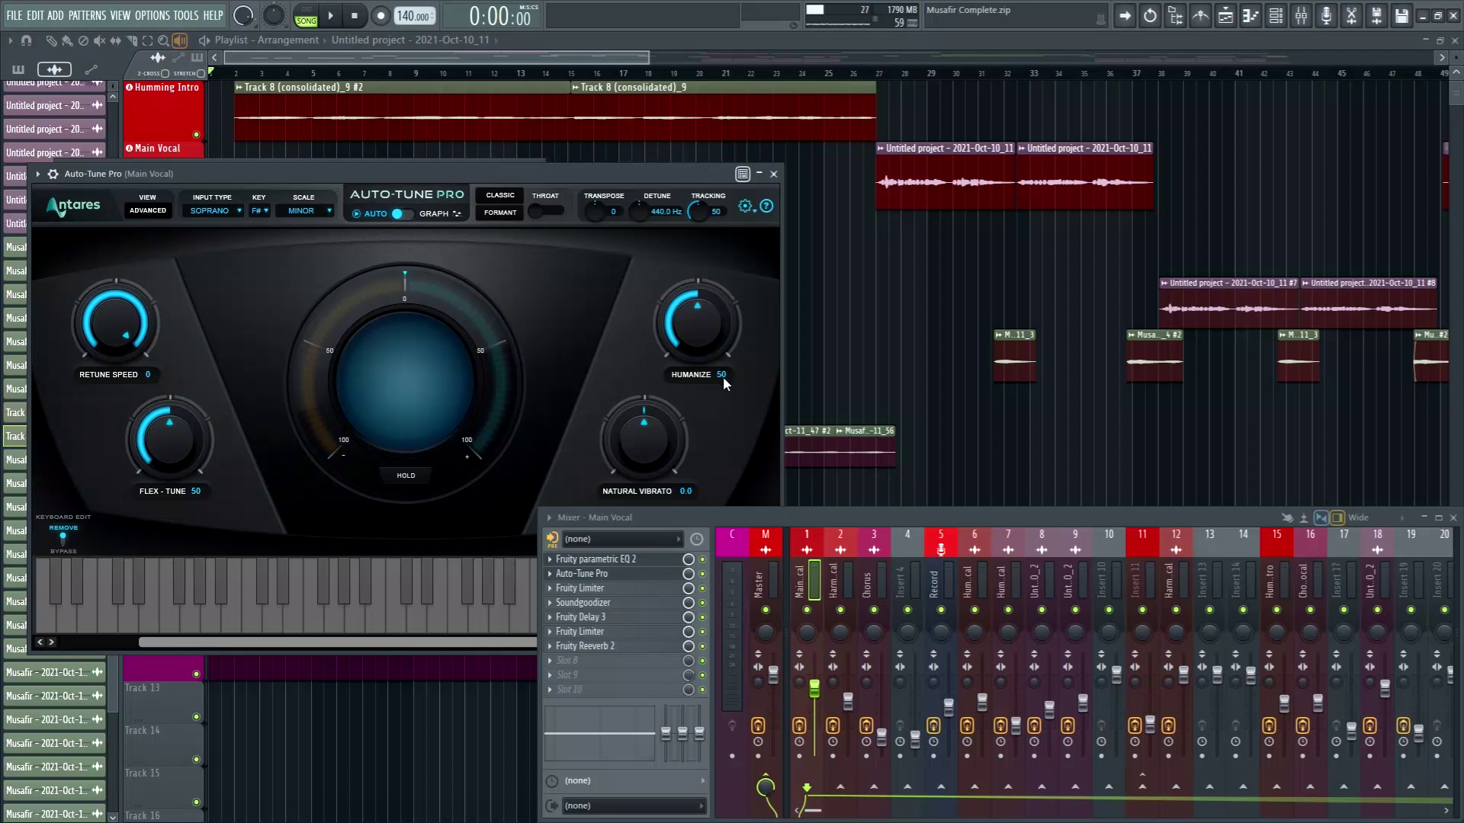
left_click(773, 174)
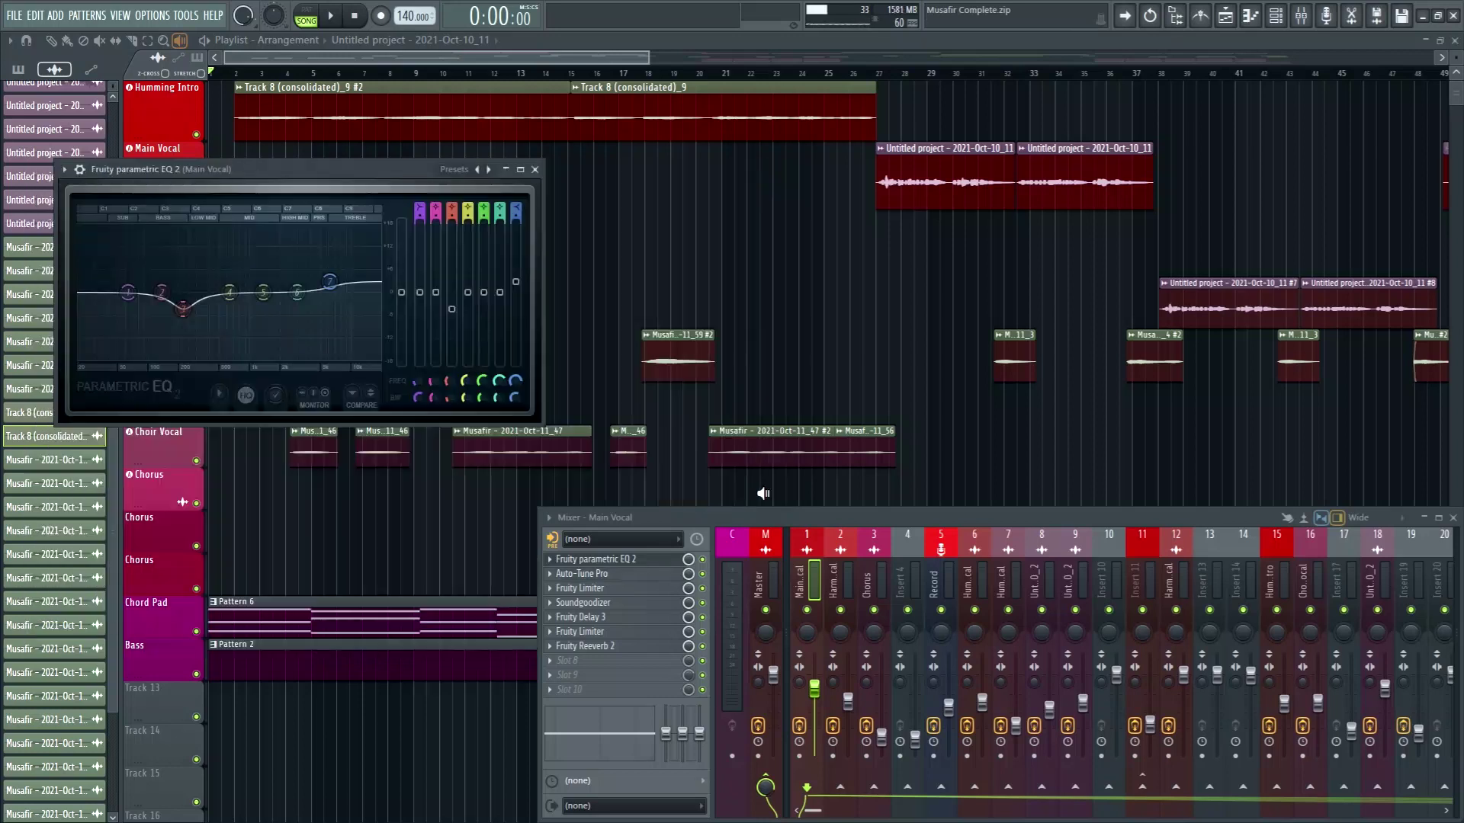
Review the first Fruity Limiter and the Soundgoodizer on the Main Vocal track, closing each plugin after viewing
left_click(595, 590)
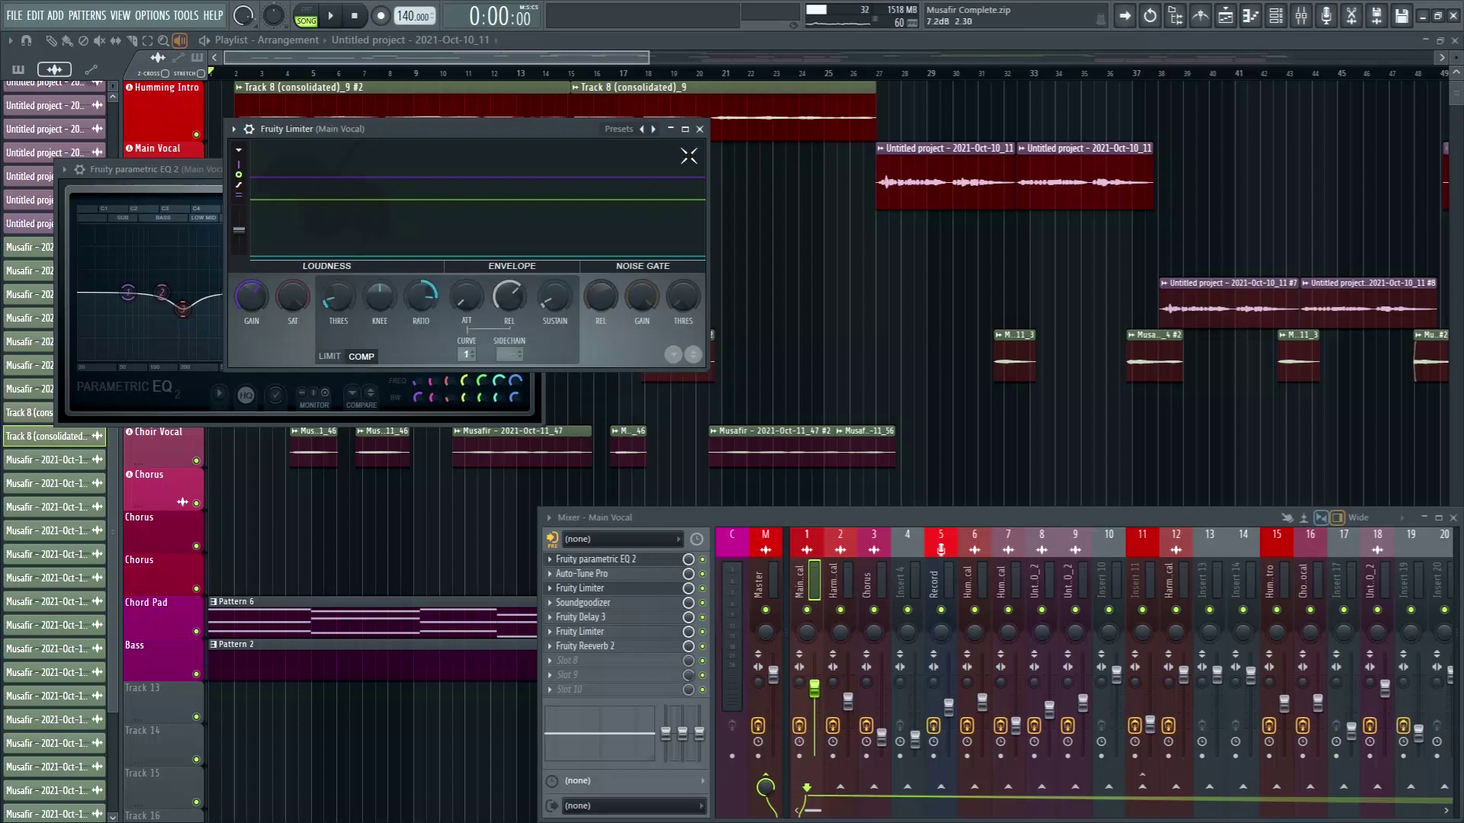
left_click(700, 129)
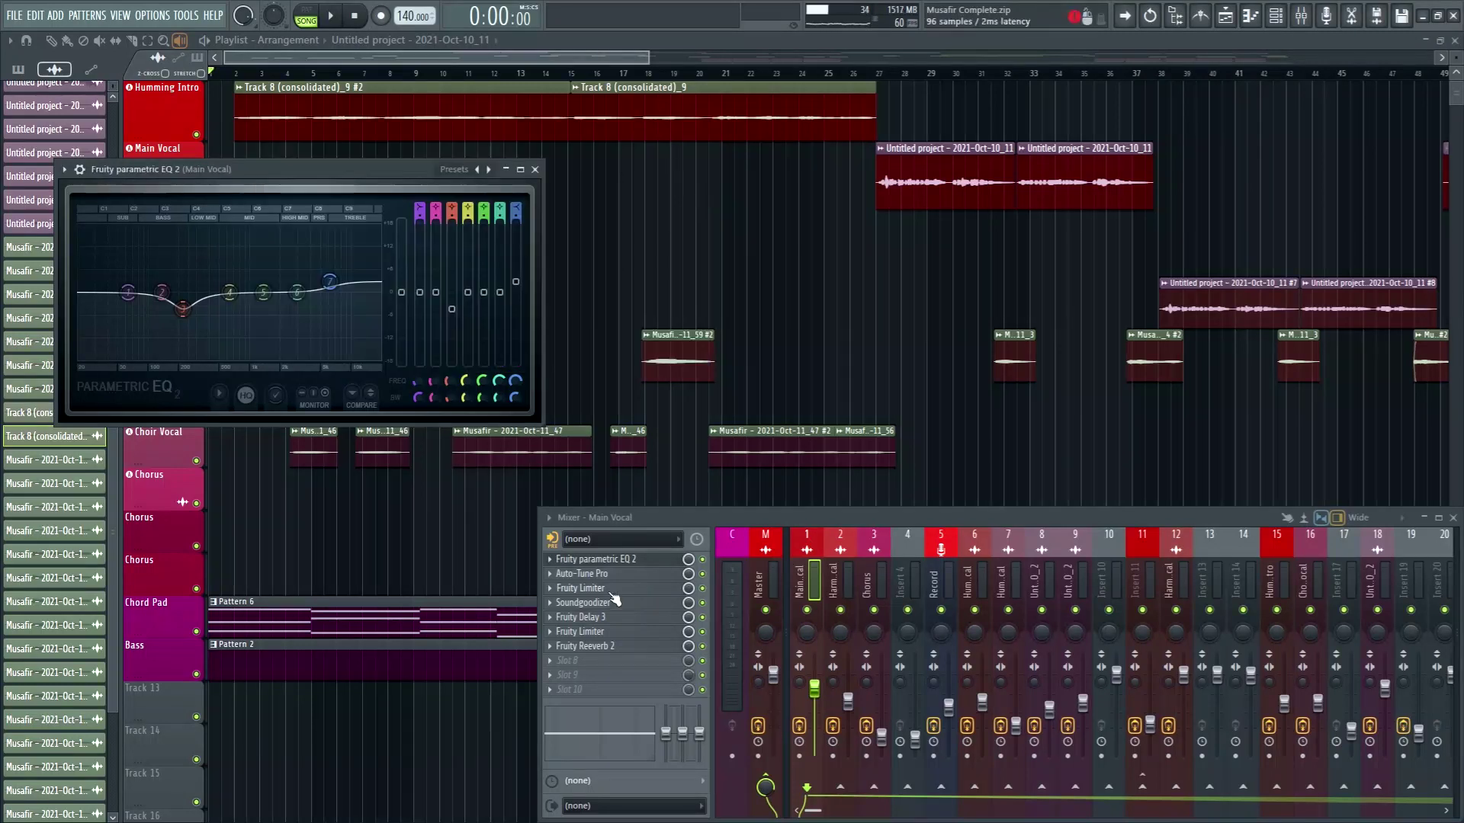
left_click(597, 603)
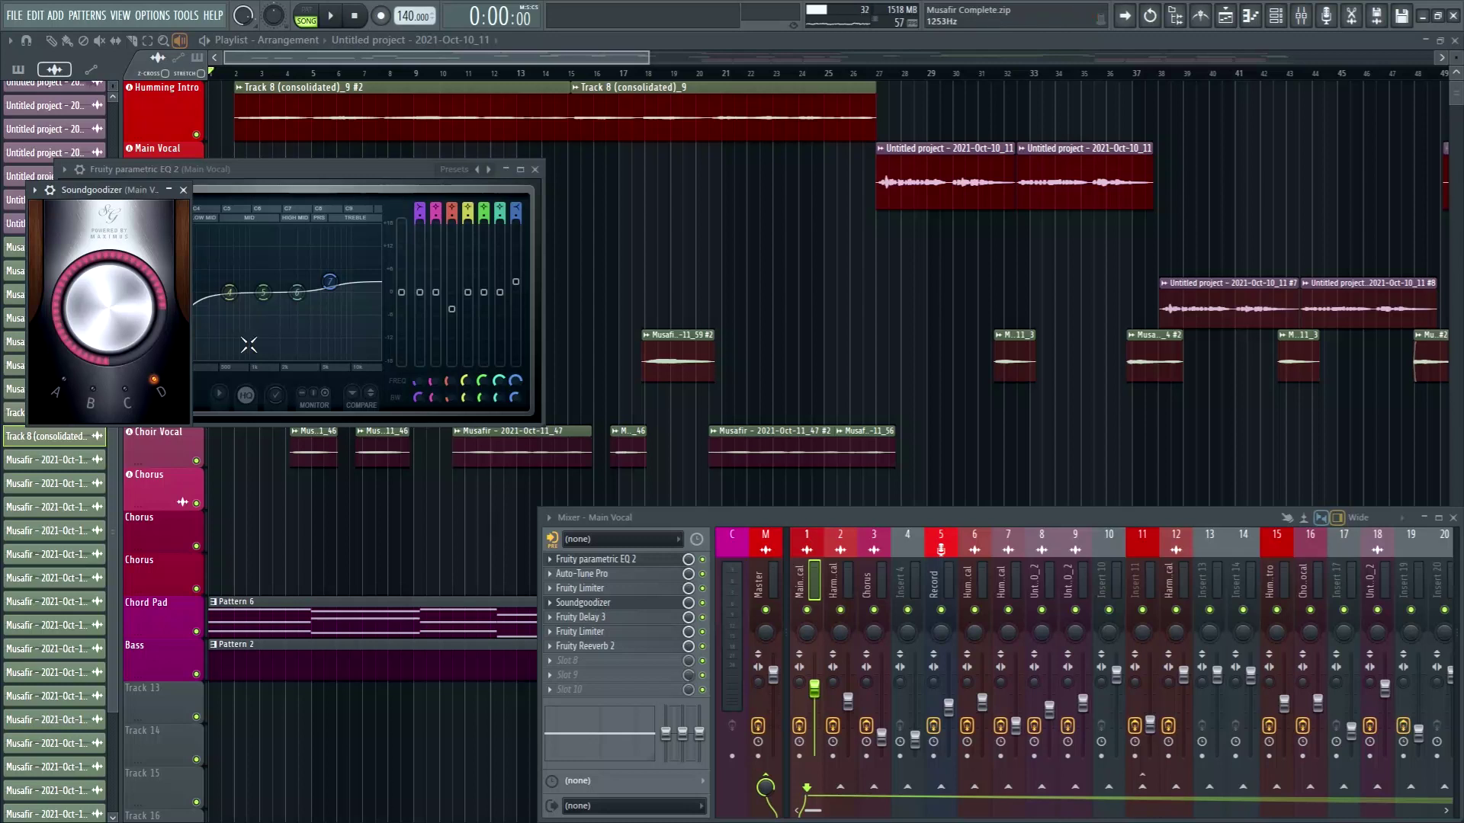
left_click_drag(105, 196, 91, 232)
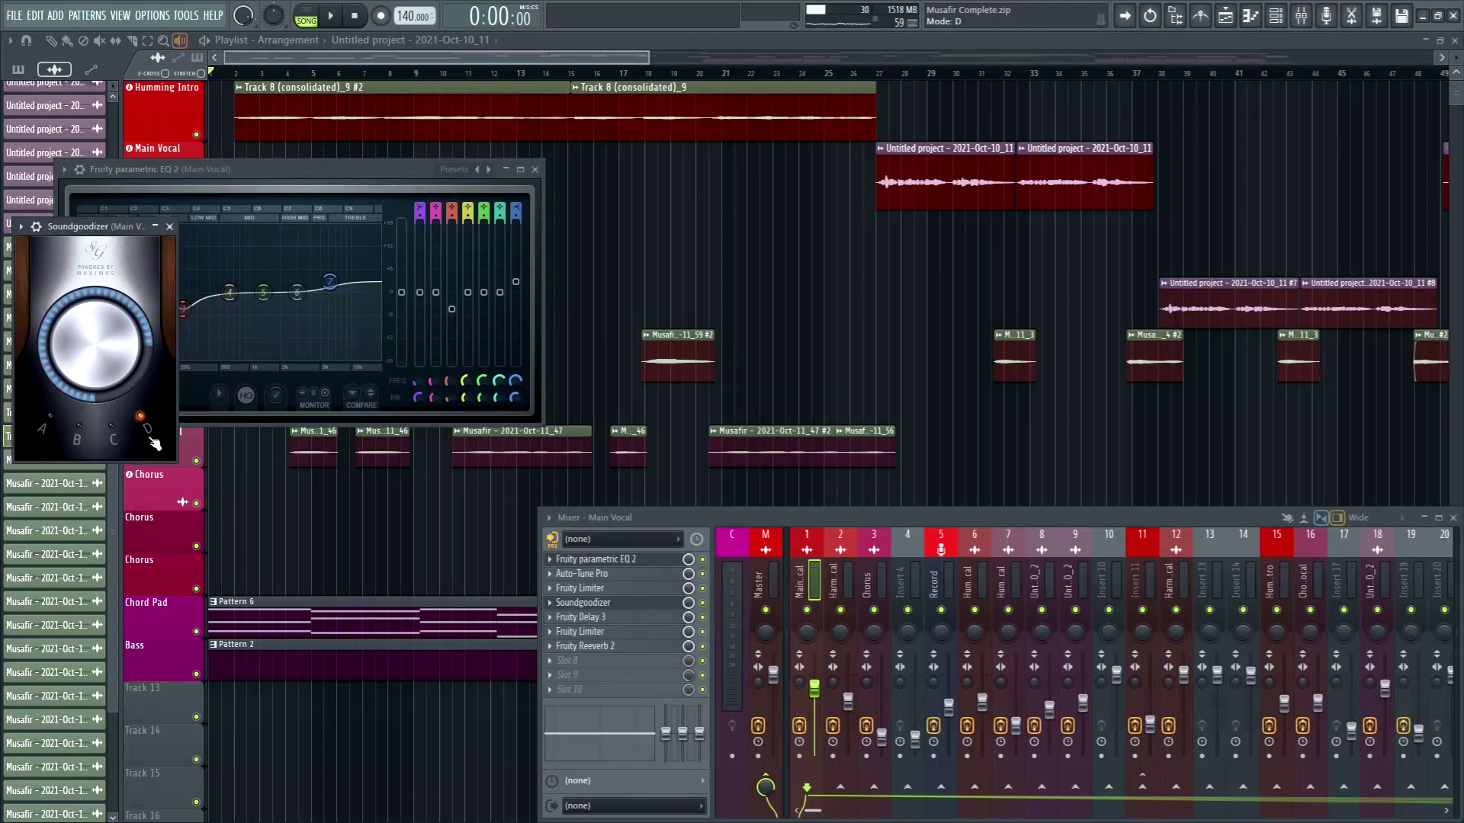
left_click(170, 227)
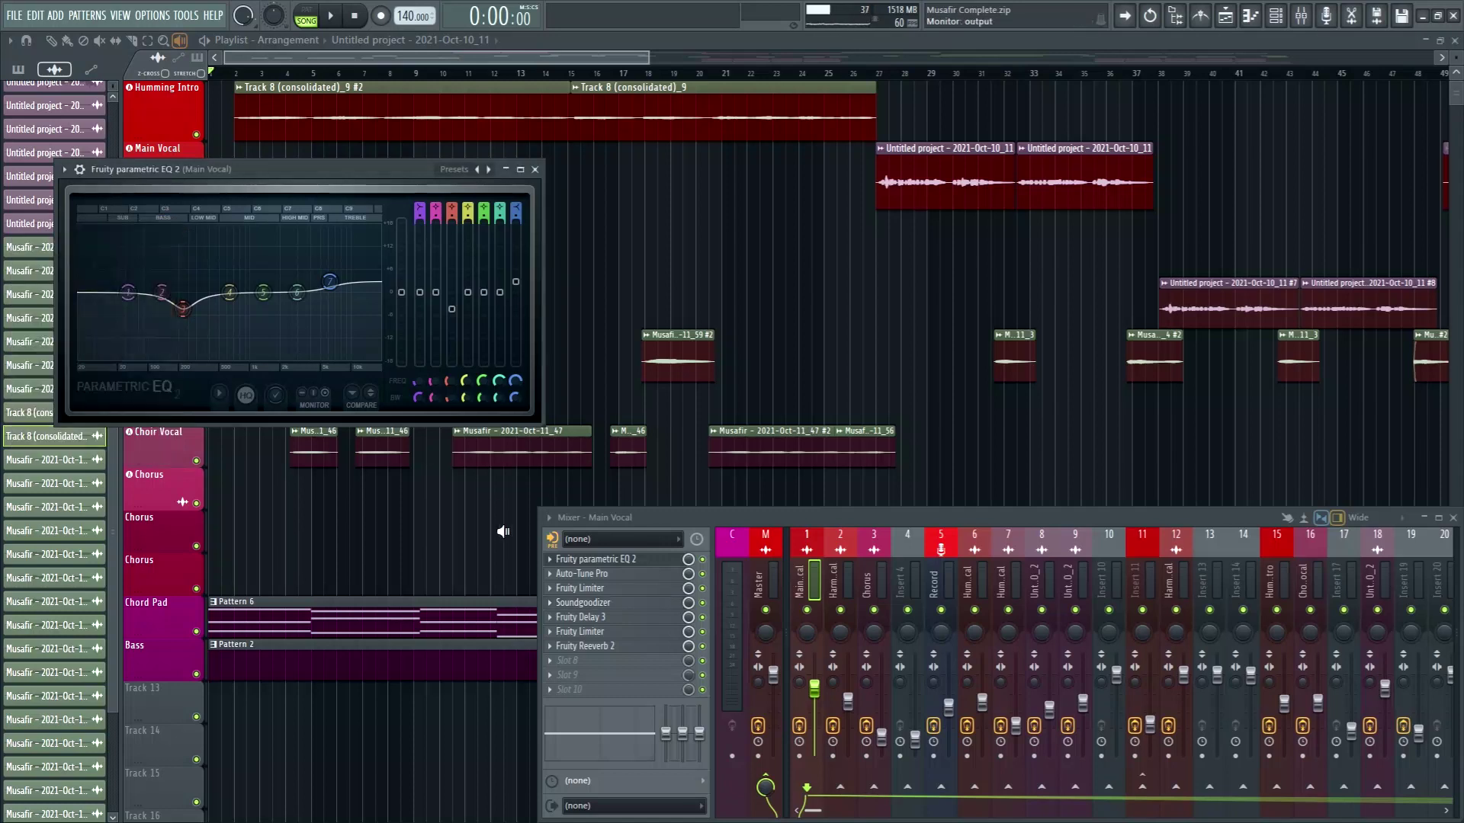
Review Fruity Delay 3 and Fruity Reeverb 2 on the Main Vocal track, closing both plugins and the parametric EQ 2
left_click(590, 617)
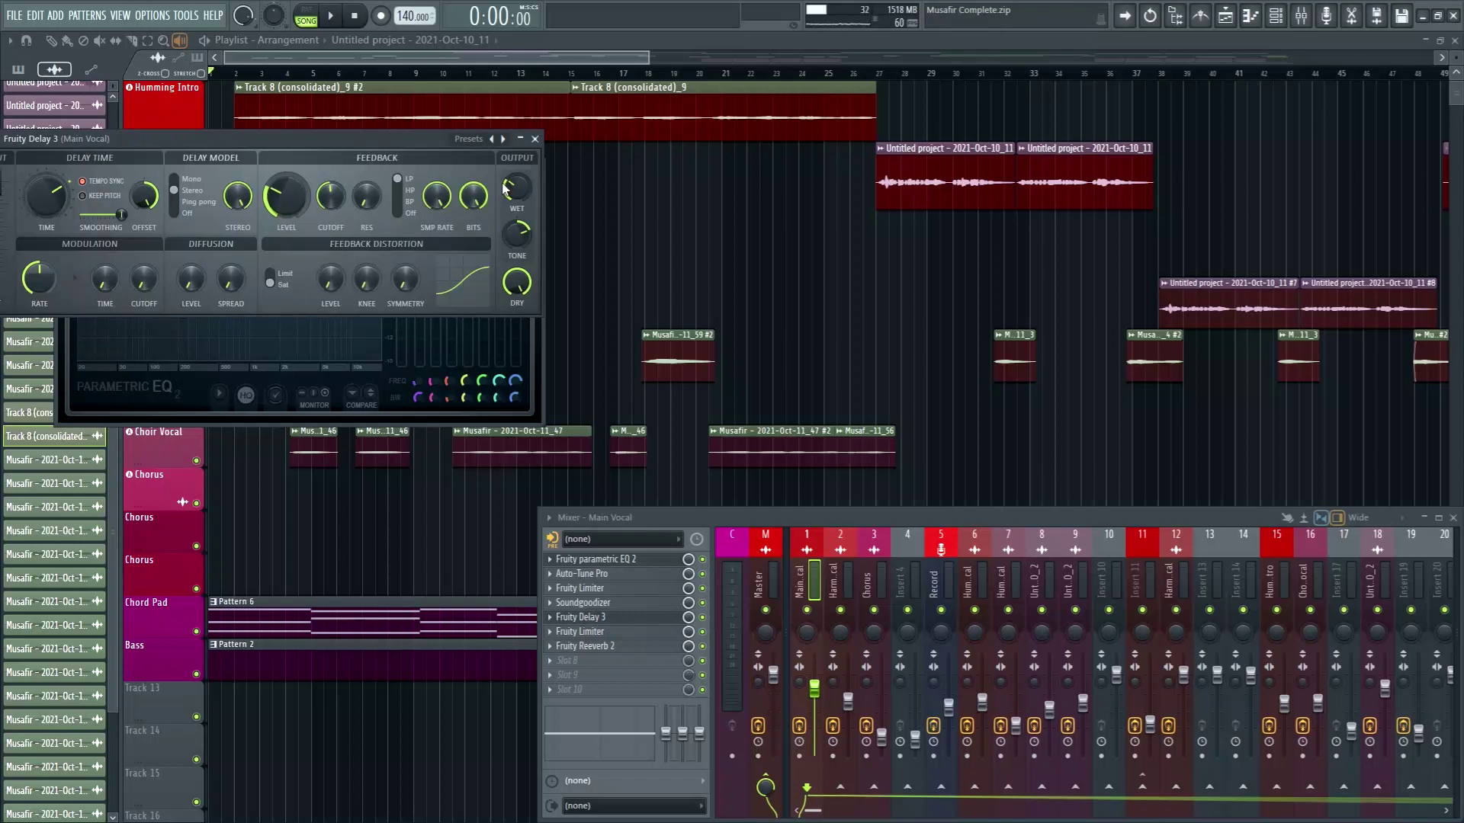
left_click(534, 139)
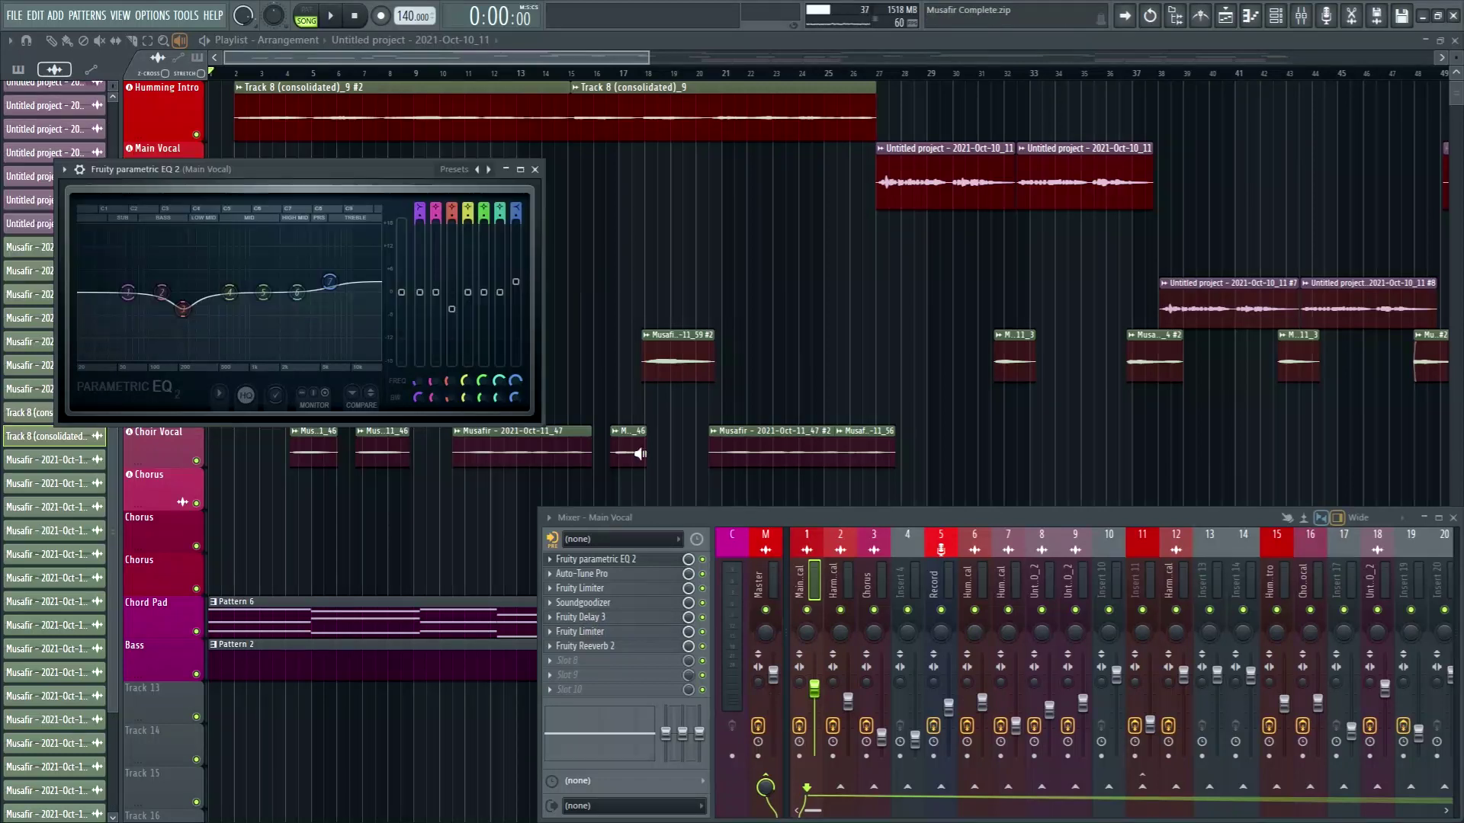
left_click(608, 646)
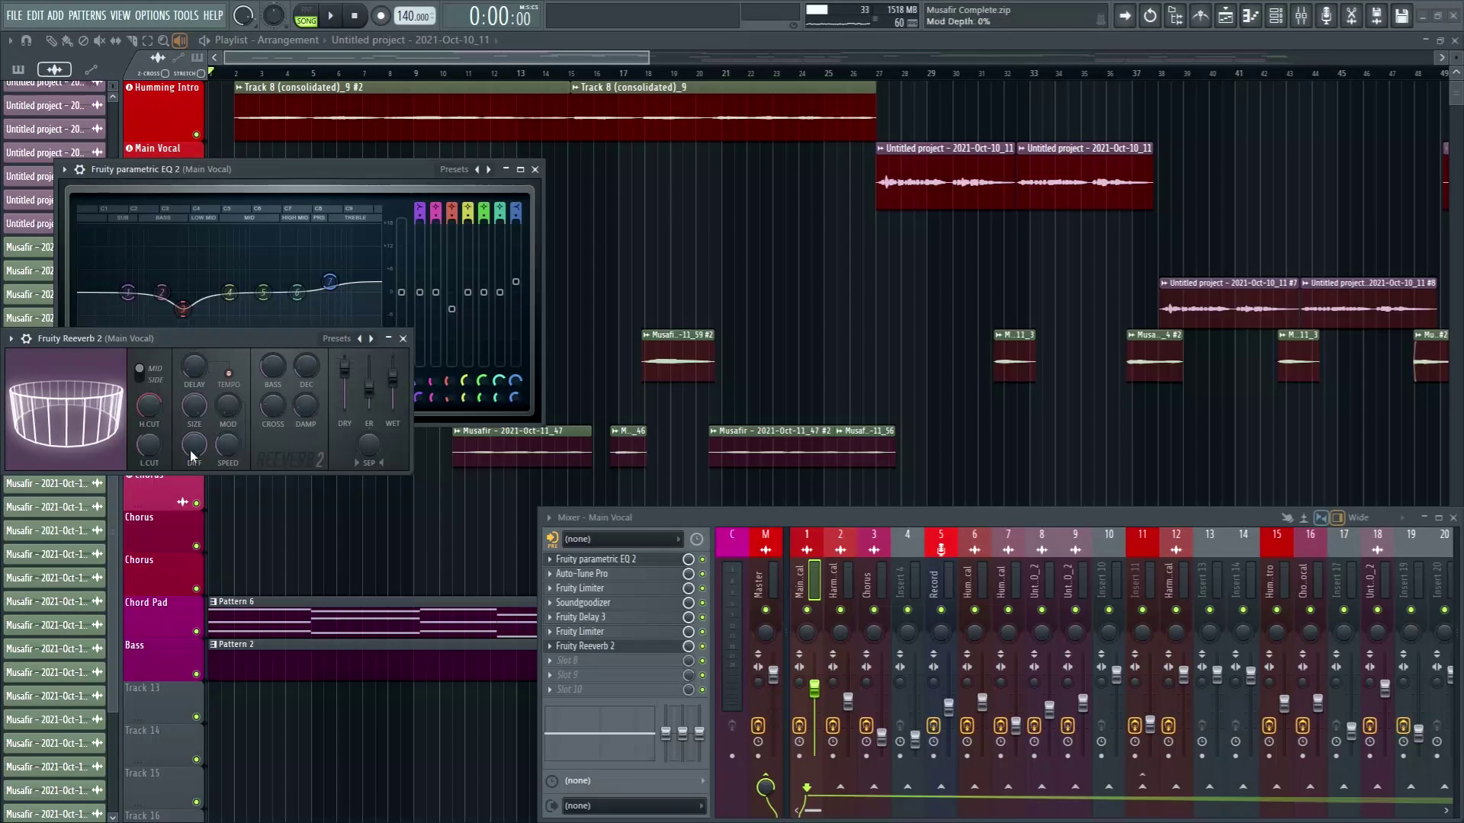
left_click_drag(247, 343, 302, 368)
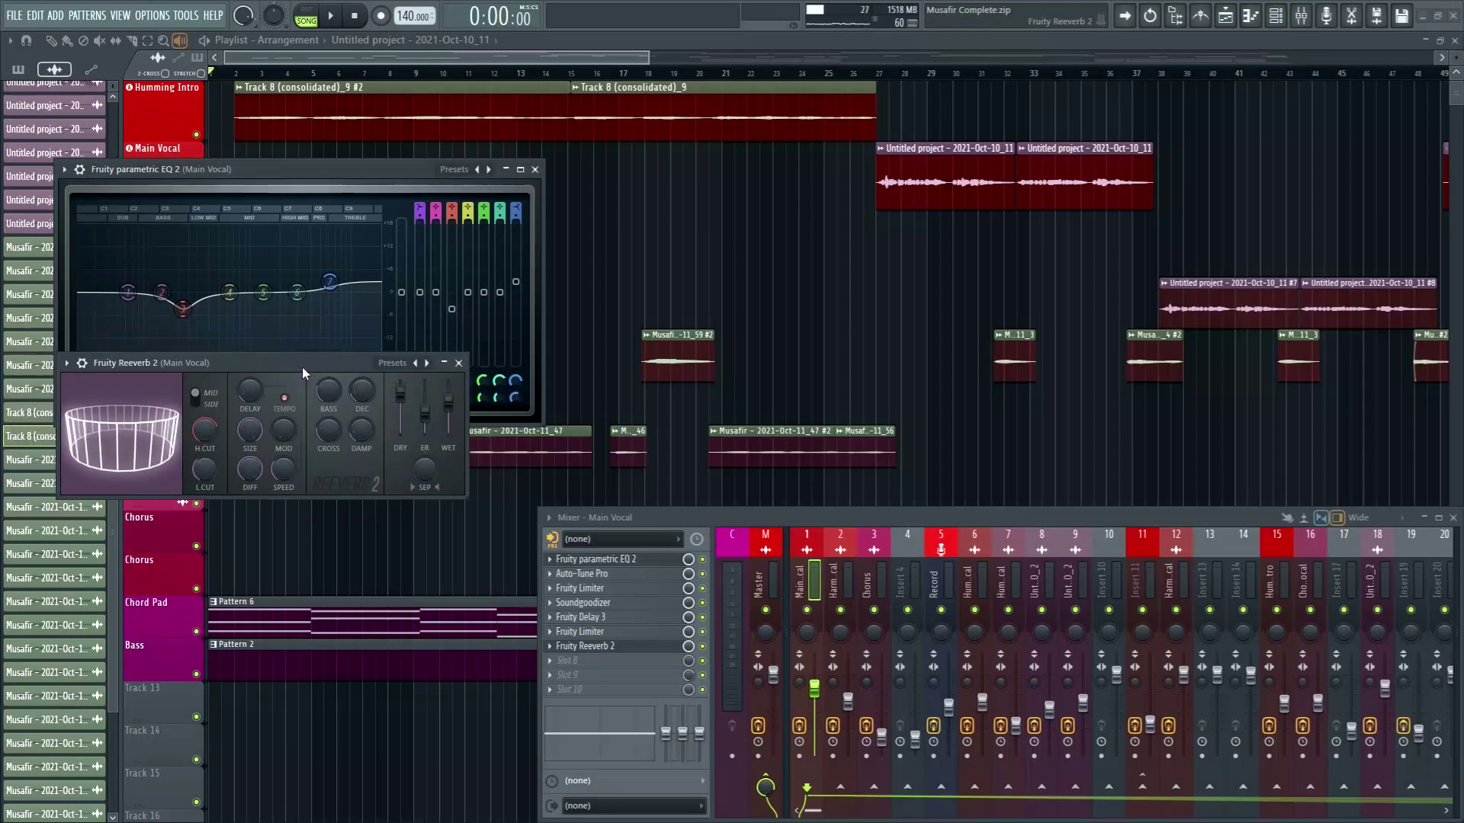
left_click(459, 363)
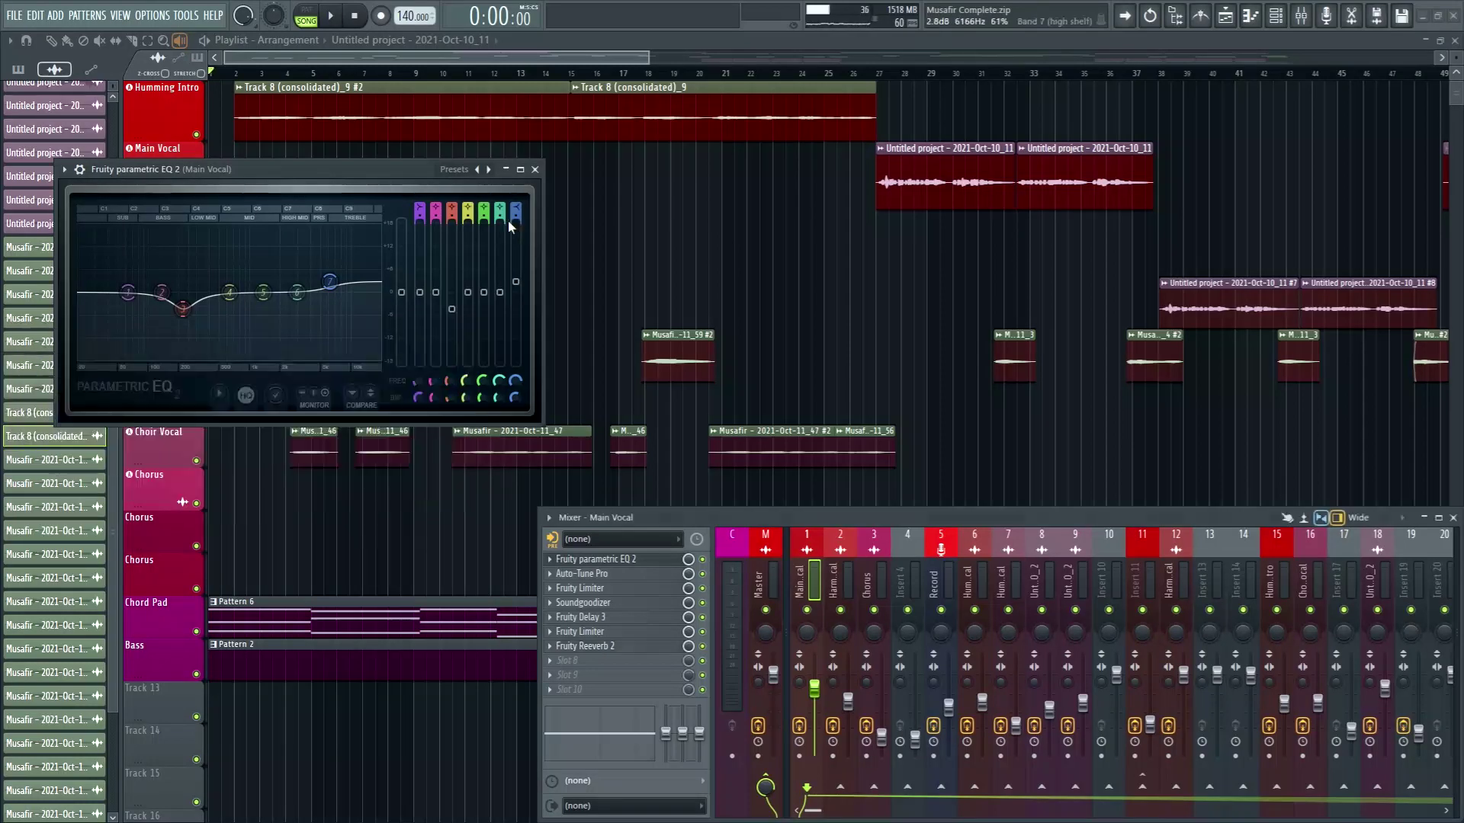
left_click(536, 169)
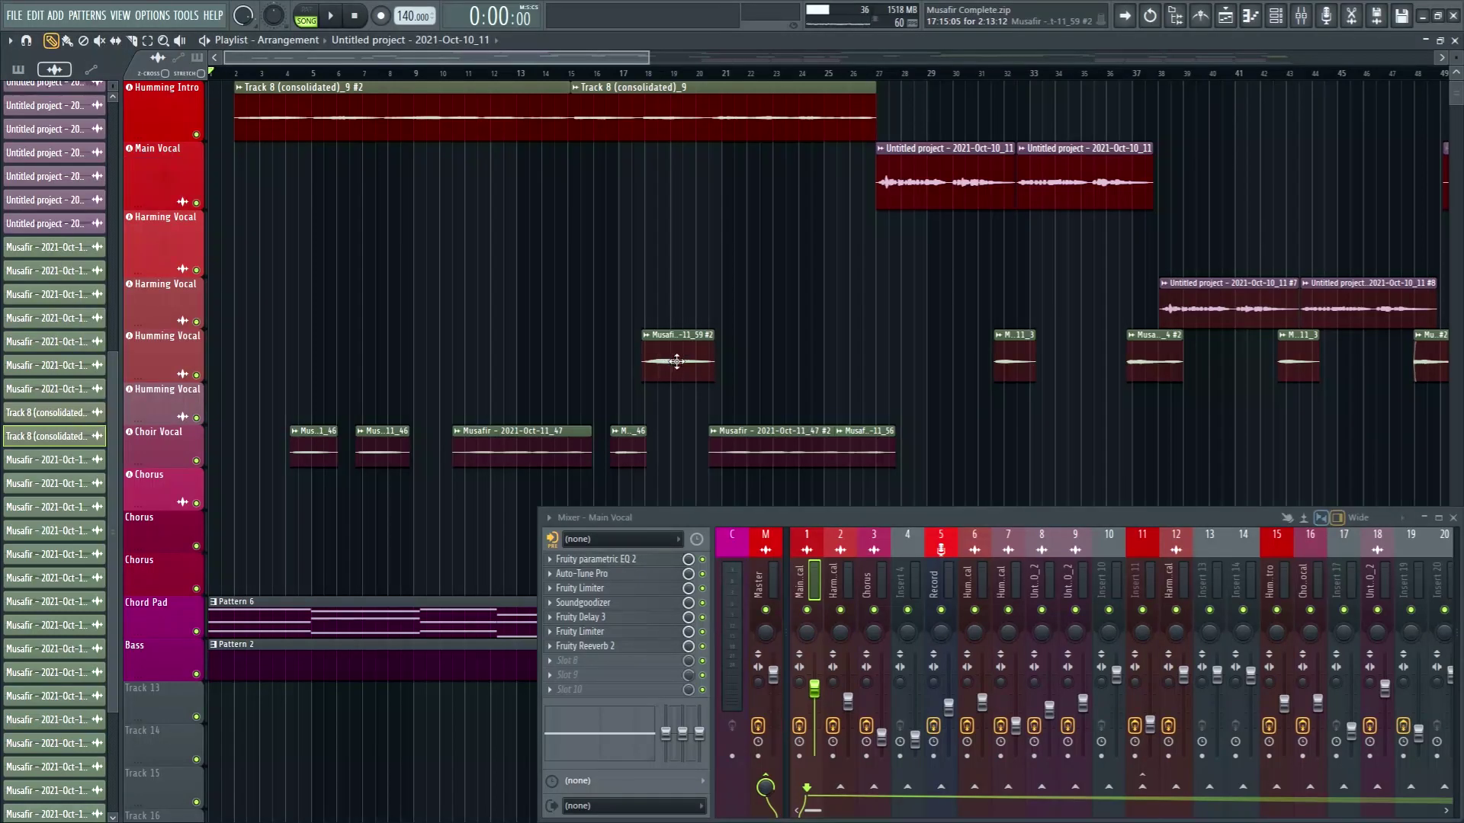
Preview the sample of the second Harming Vocal track's first clip, stop playback and close the clip's settings
left_click(264, 420)
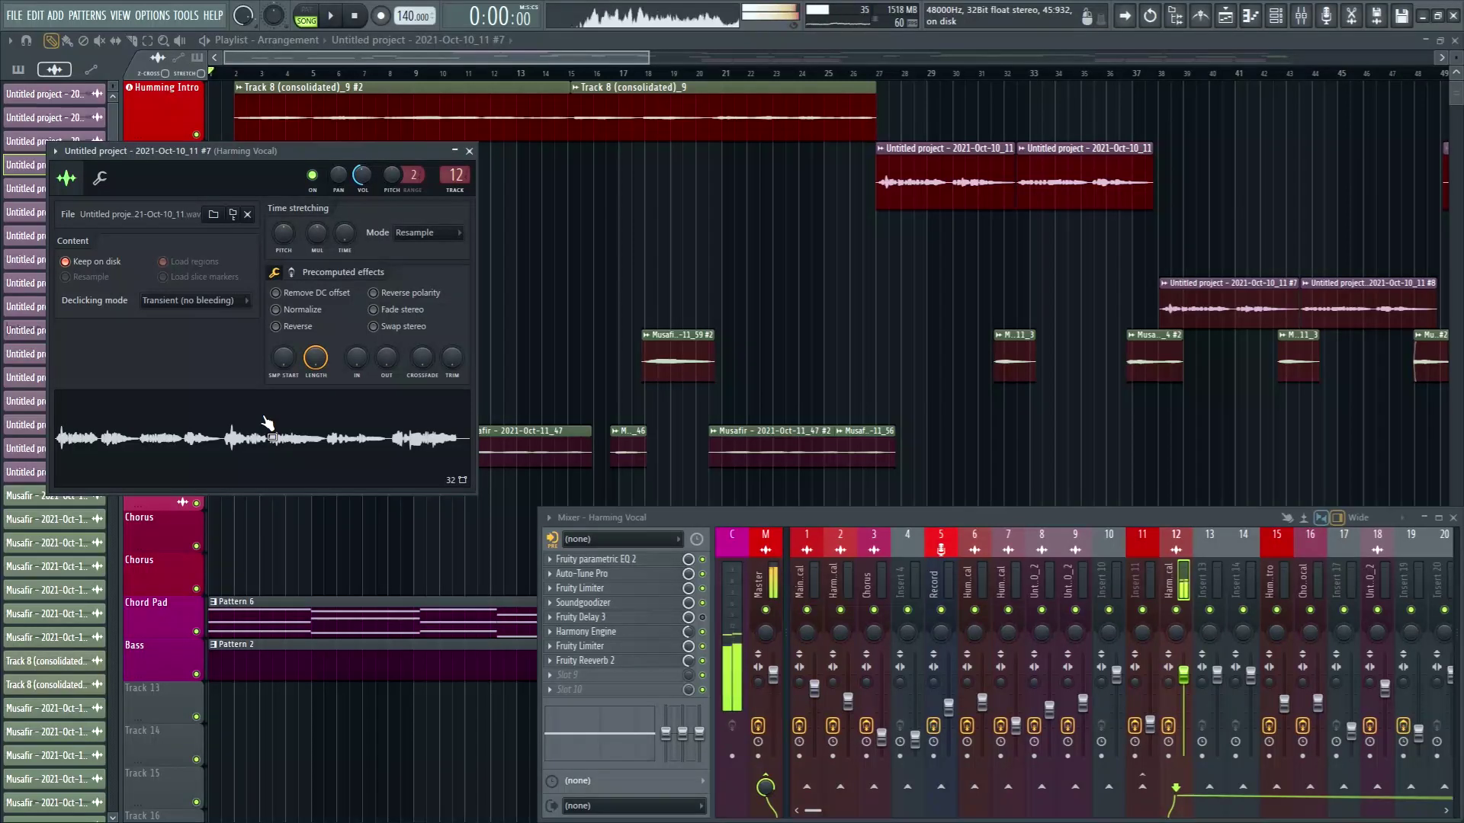
left_click(469, 150)
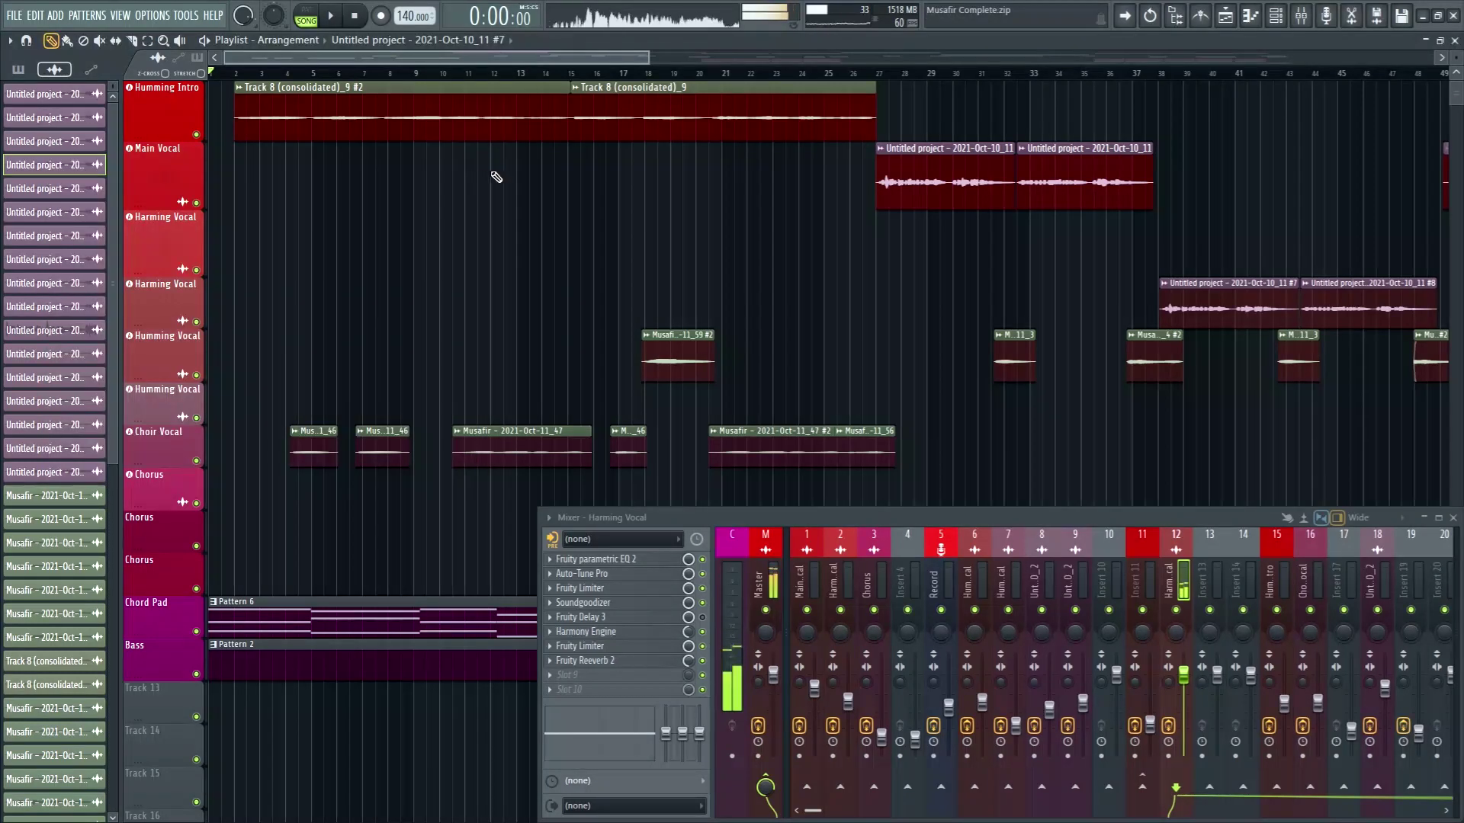
left_click(356, 18)
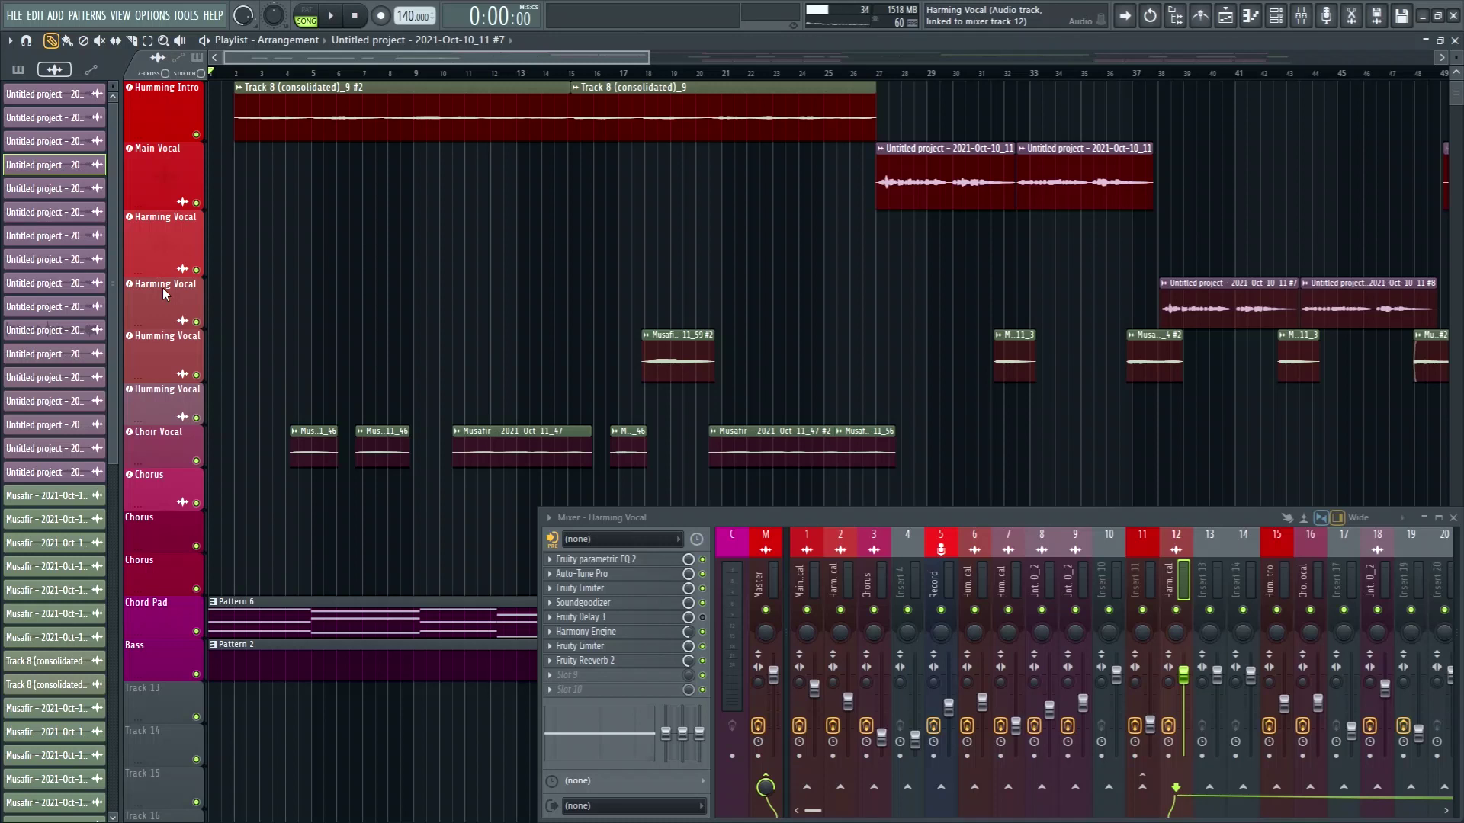
double_click(1215, 284)
left_click(468, 152)
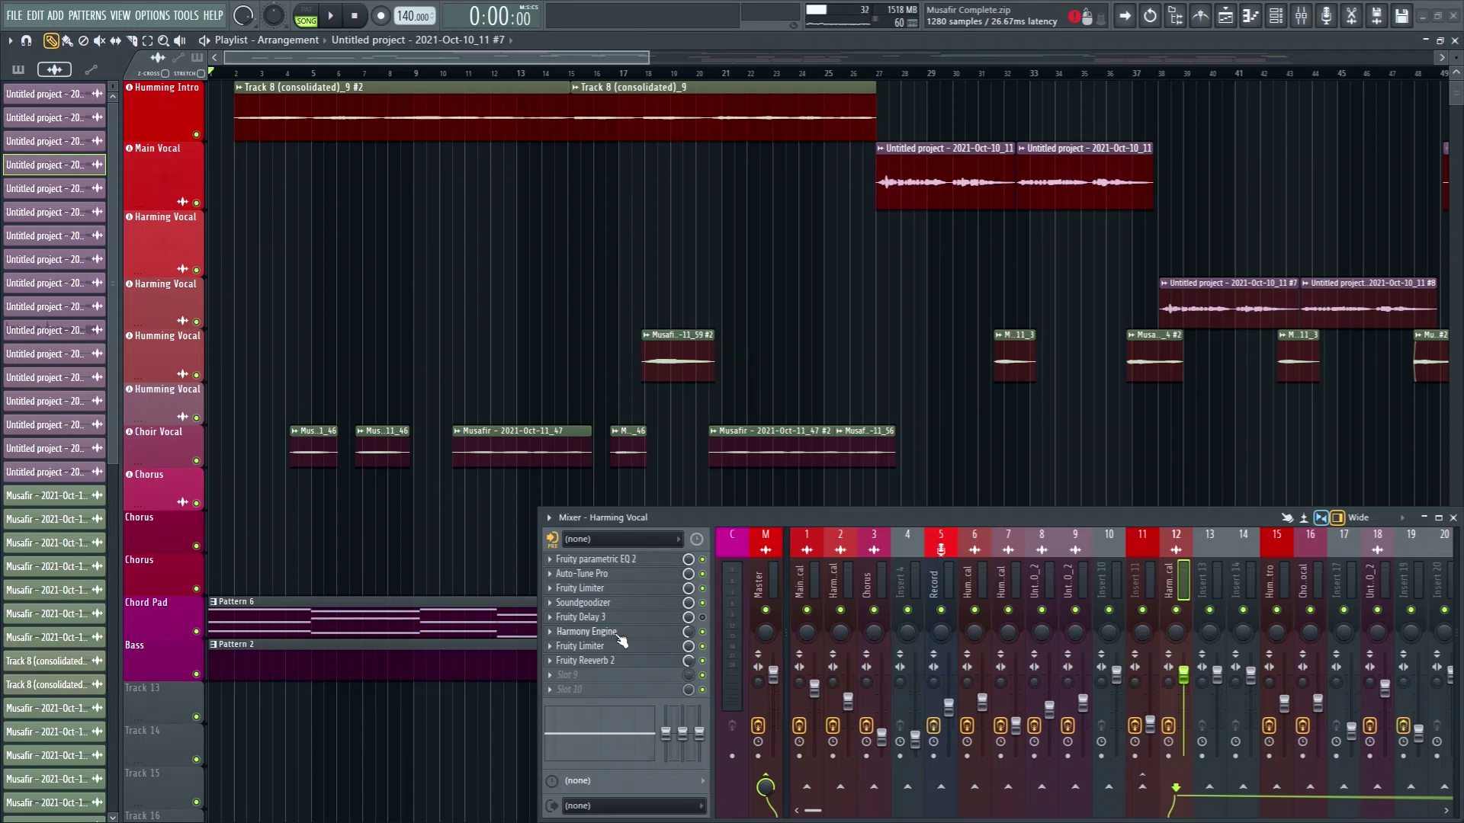
Review the Harmony Engine and Fruity Reeverb 2 settings on the Harming Vocal mixer track, closing each plugin after viewing
left_click(608, 635)
left_click_drag(656, 665, 689, 221)
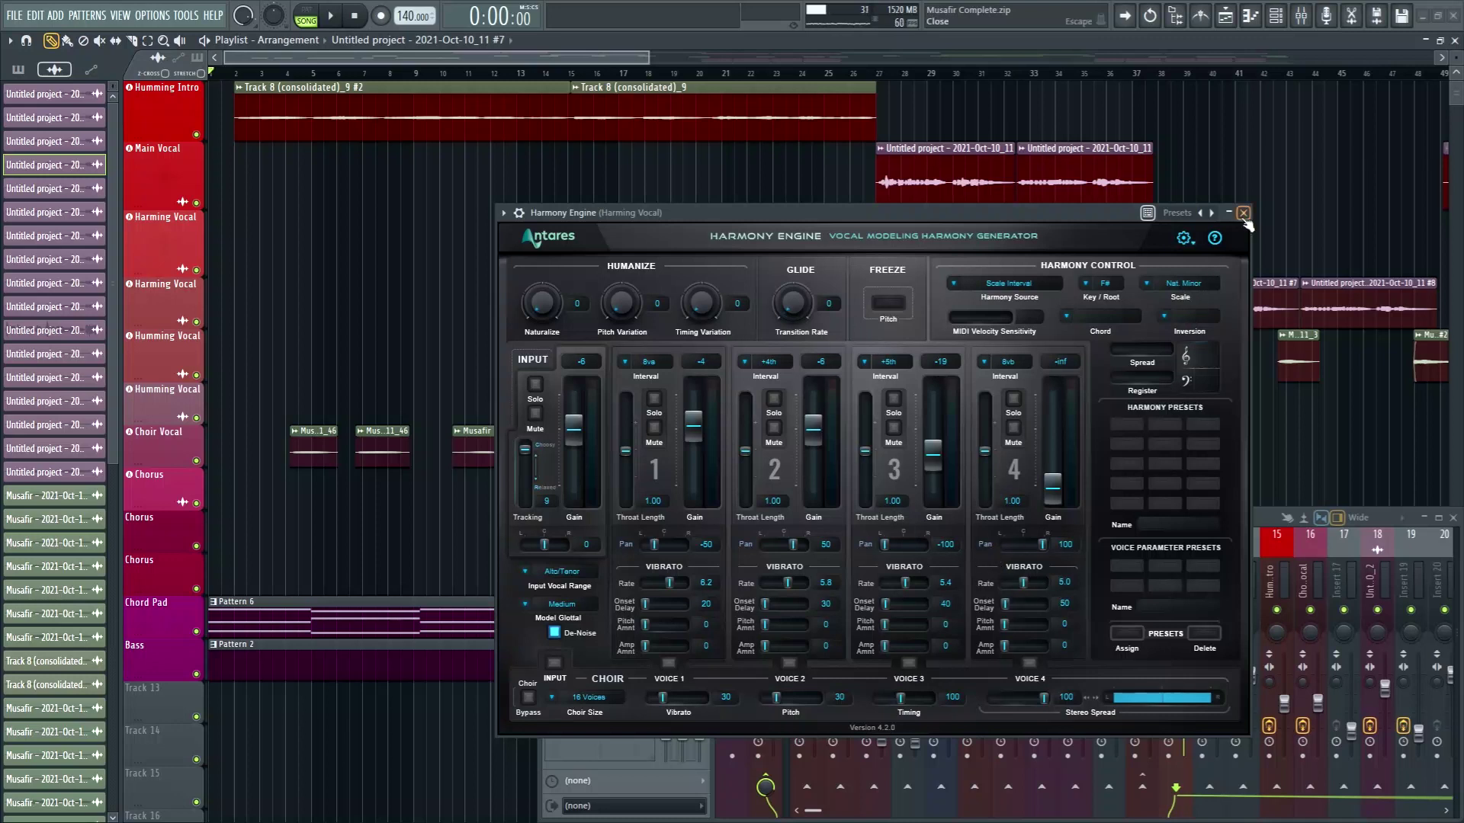
left_click(1243, 214)
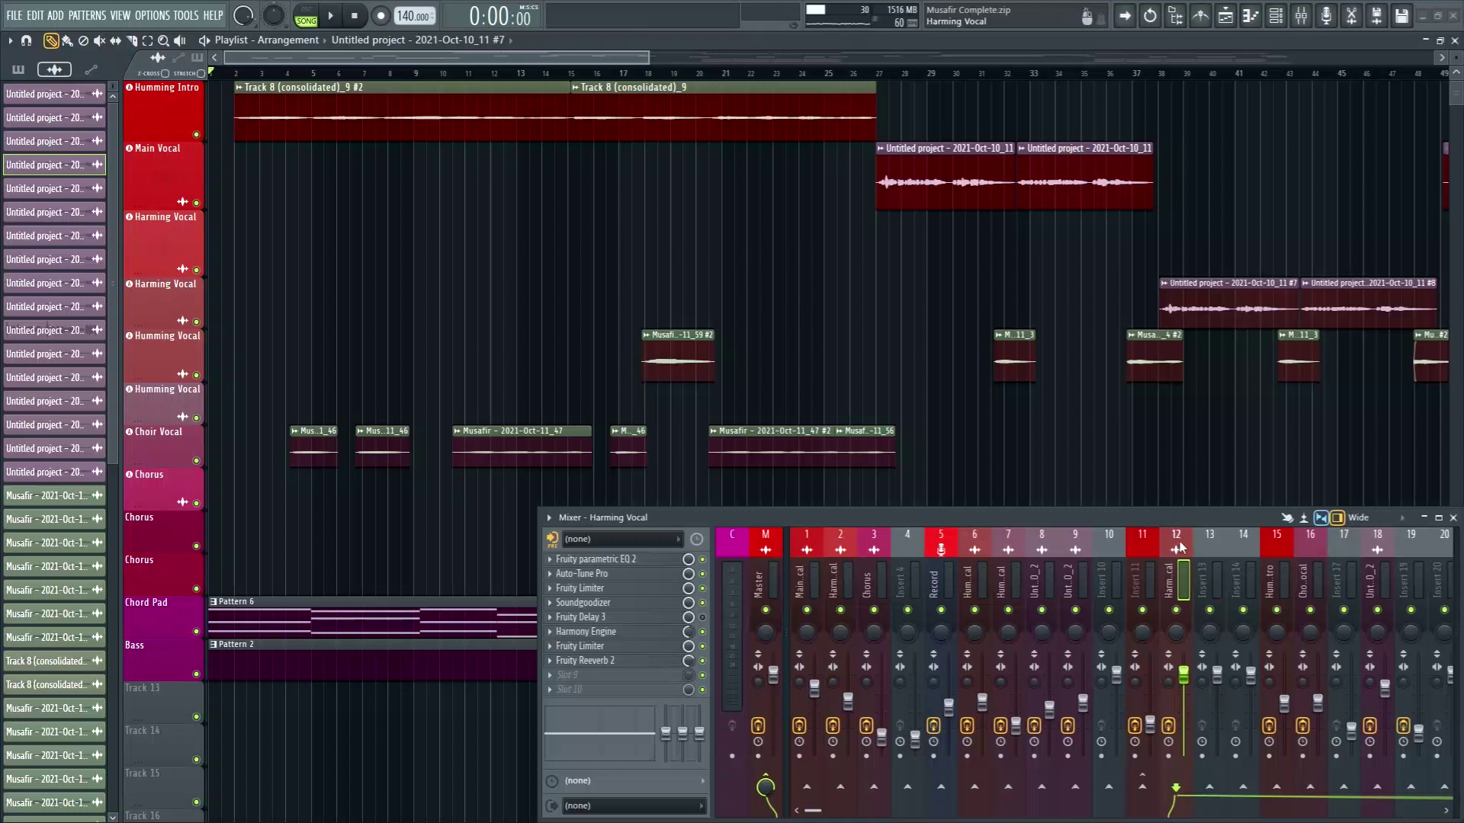
left_click(607, 661)
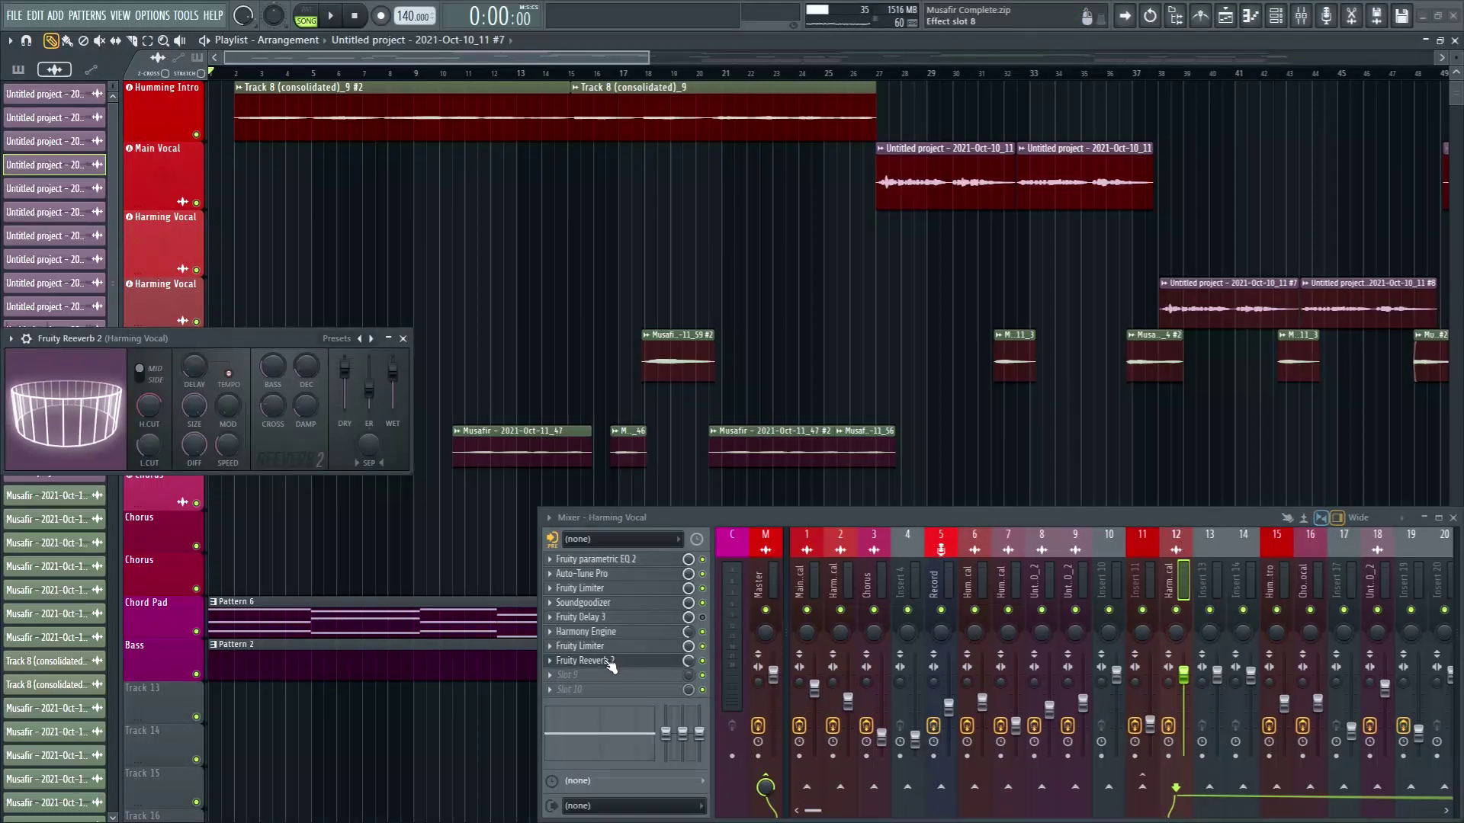
left_click(608, 661)
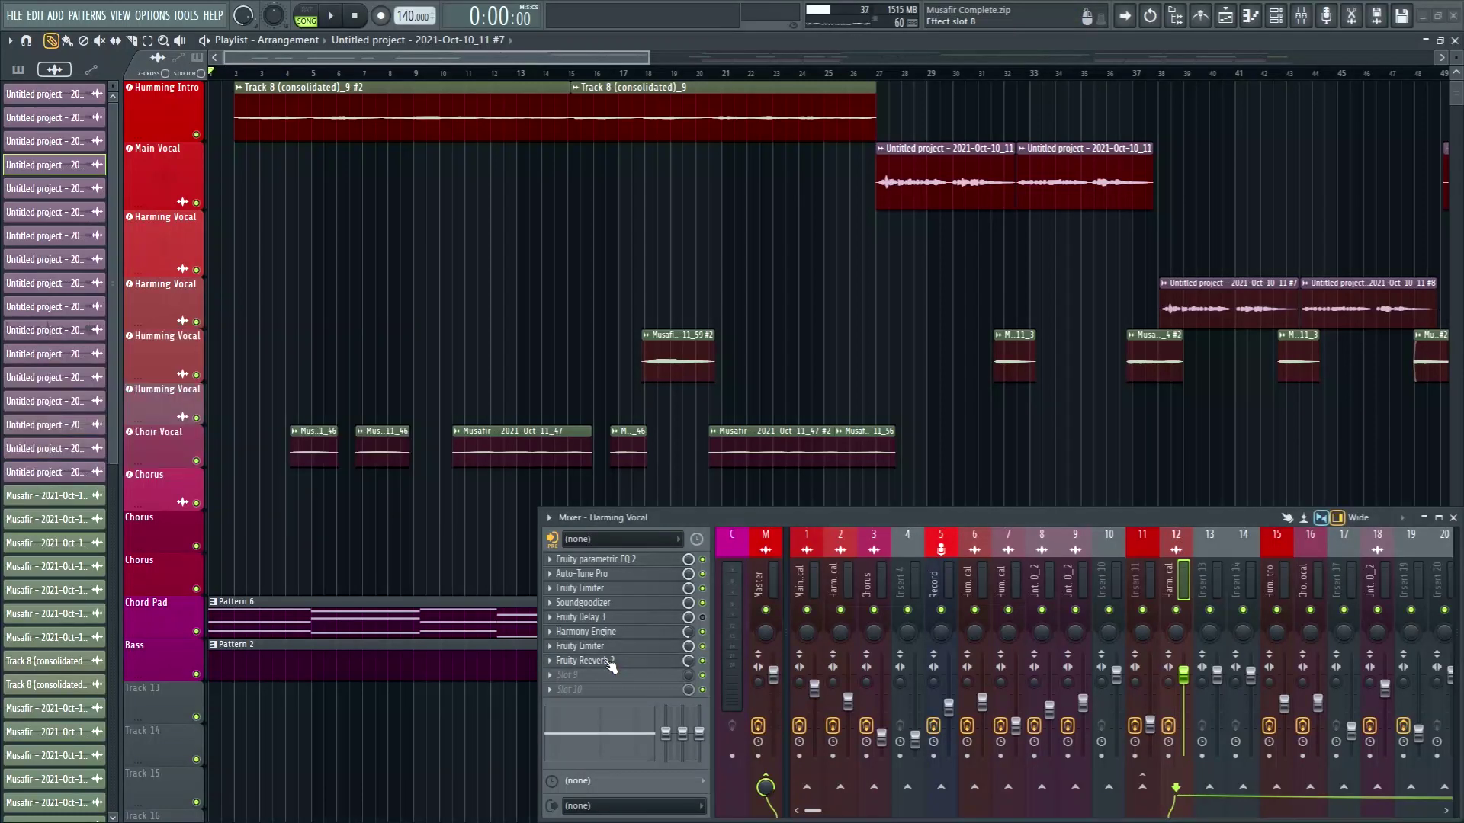
Play the first four clips of the upper Humming Vocal track on their own, one after the other
scroll(539, 385, "down", 1)
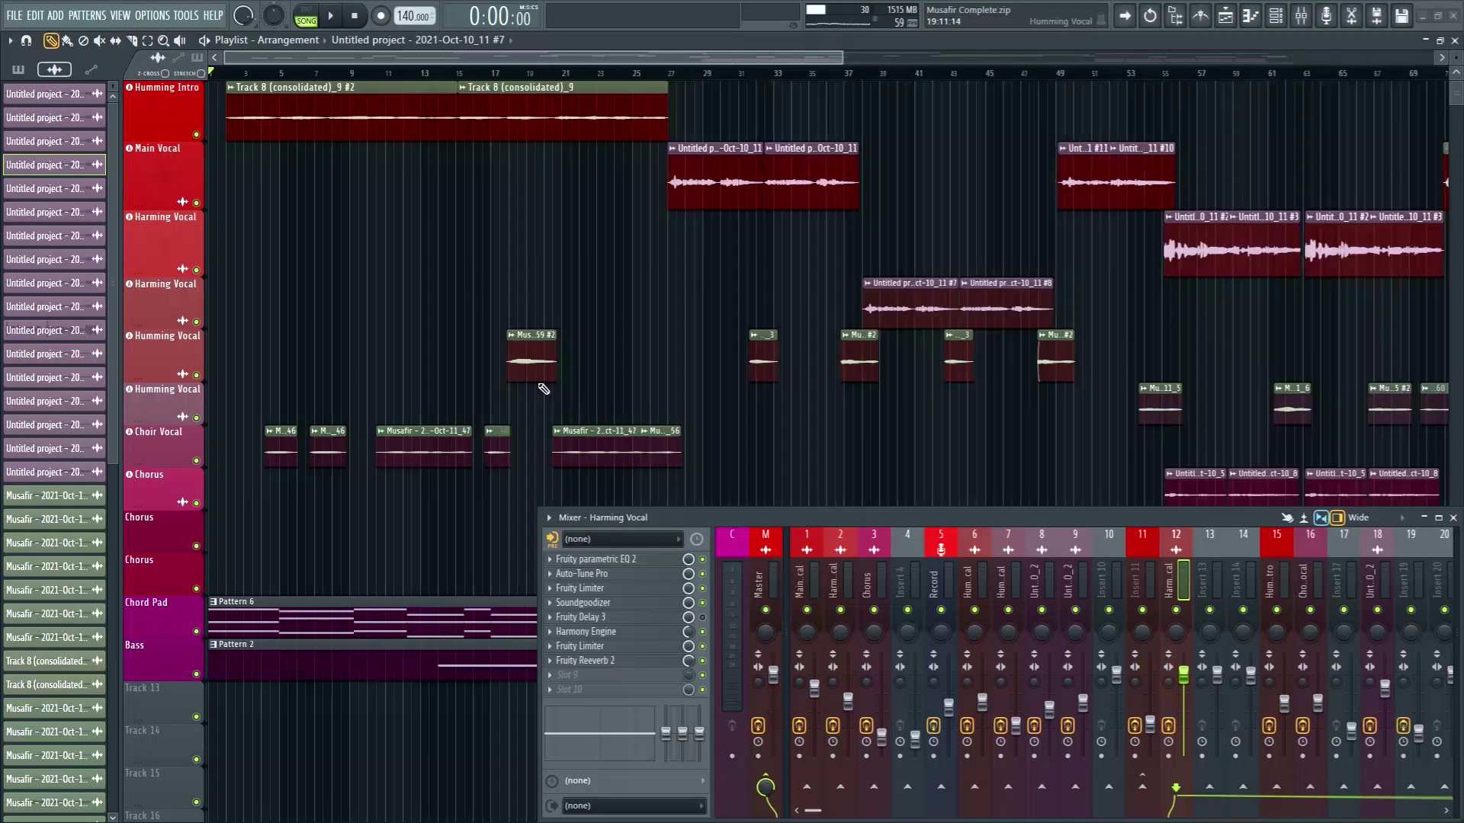
left_click(181, 41)
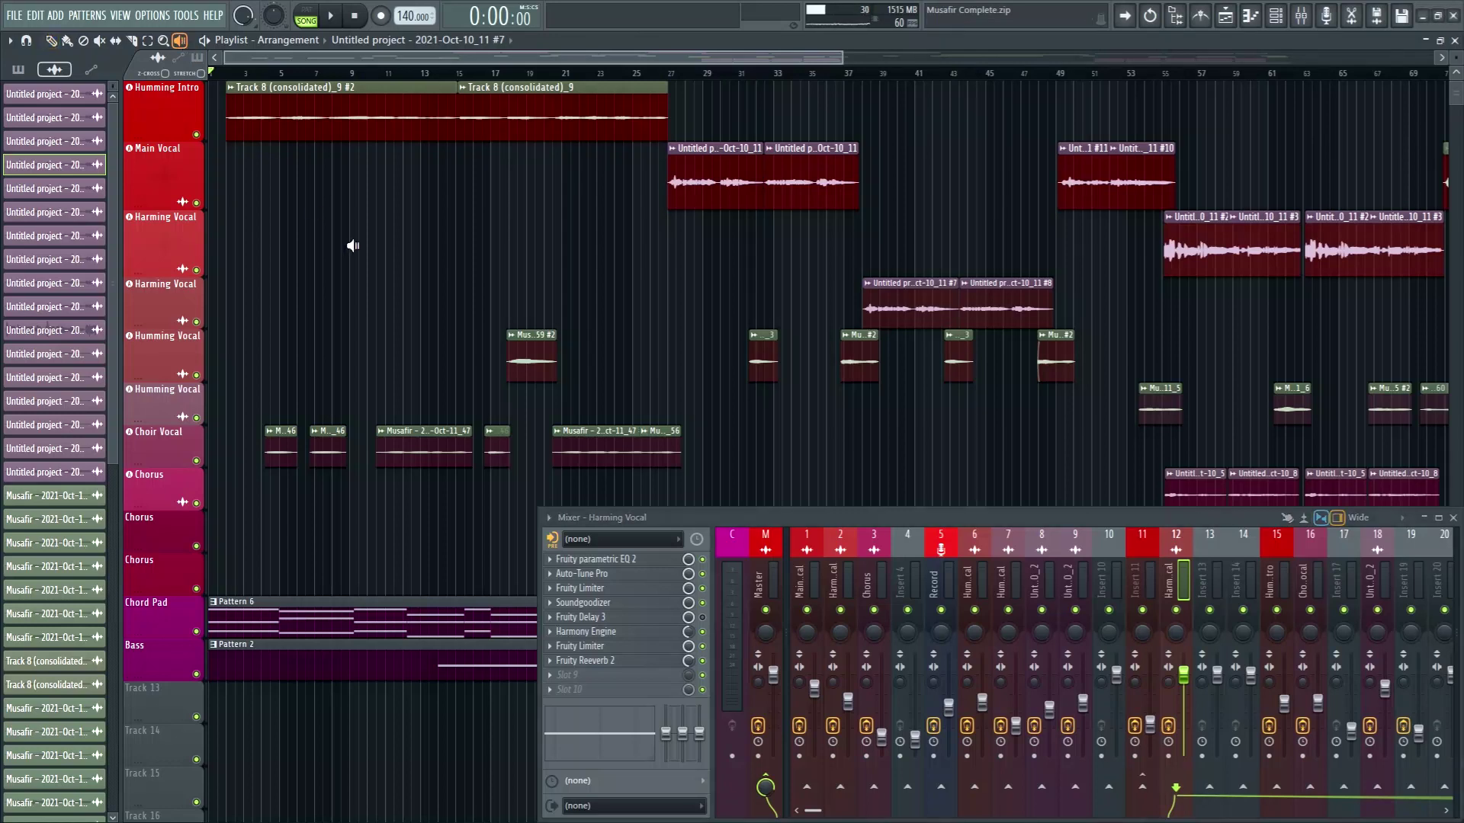
left_click(503, 359)
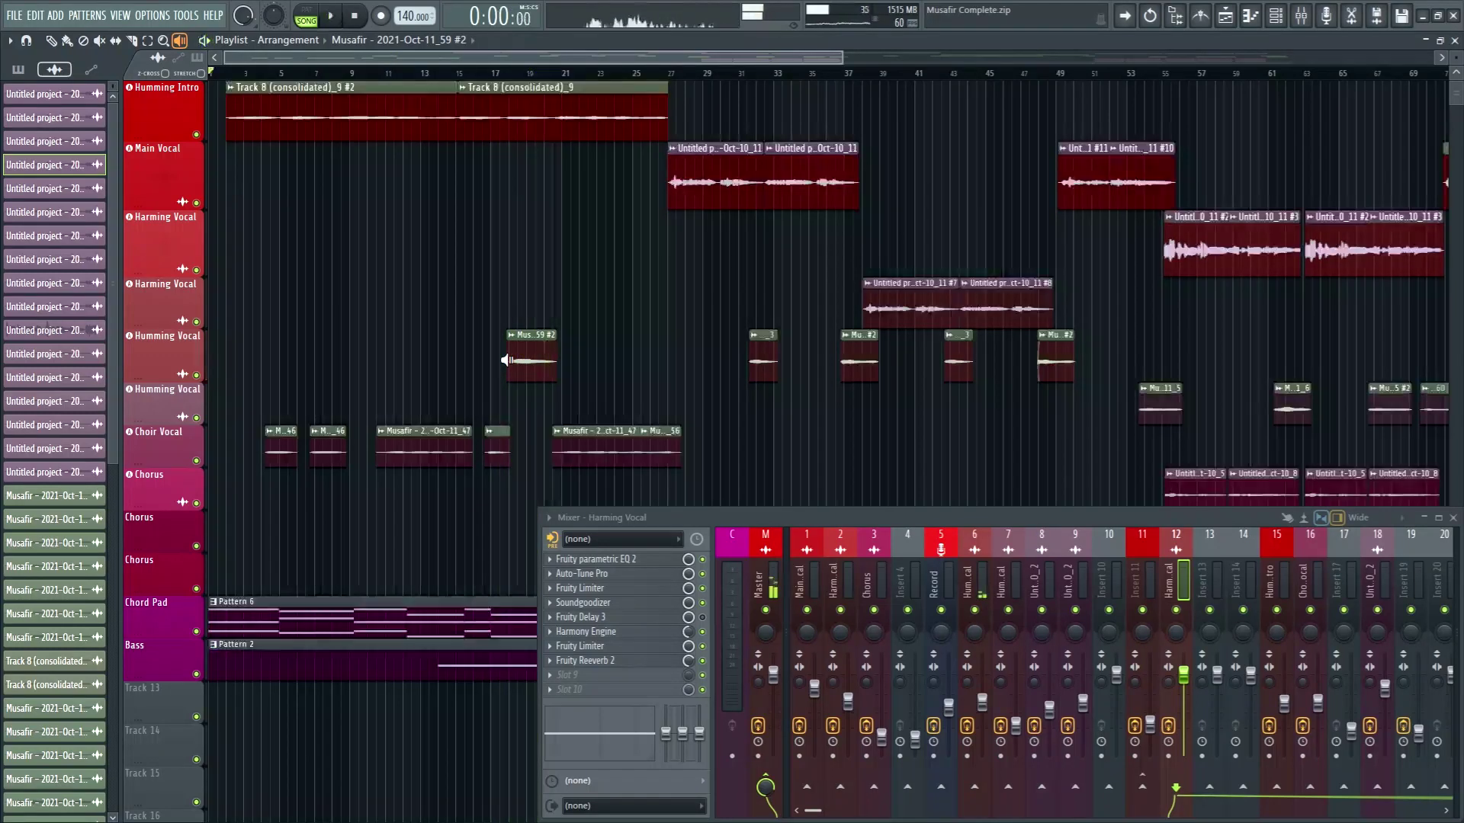
left_click(752, 378)
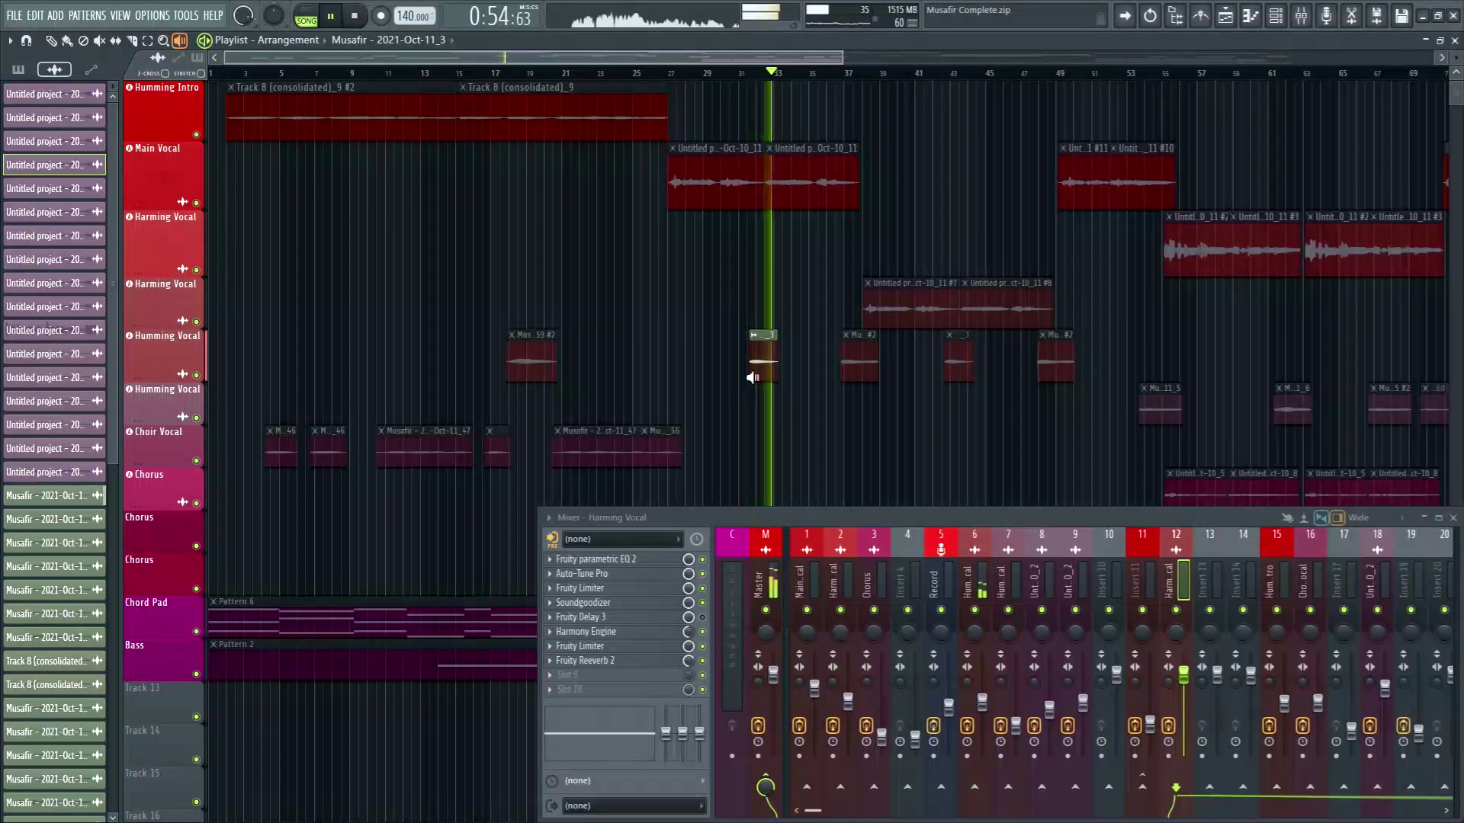
left_click(841, 376)
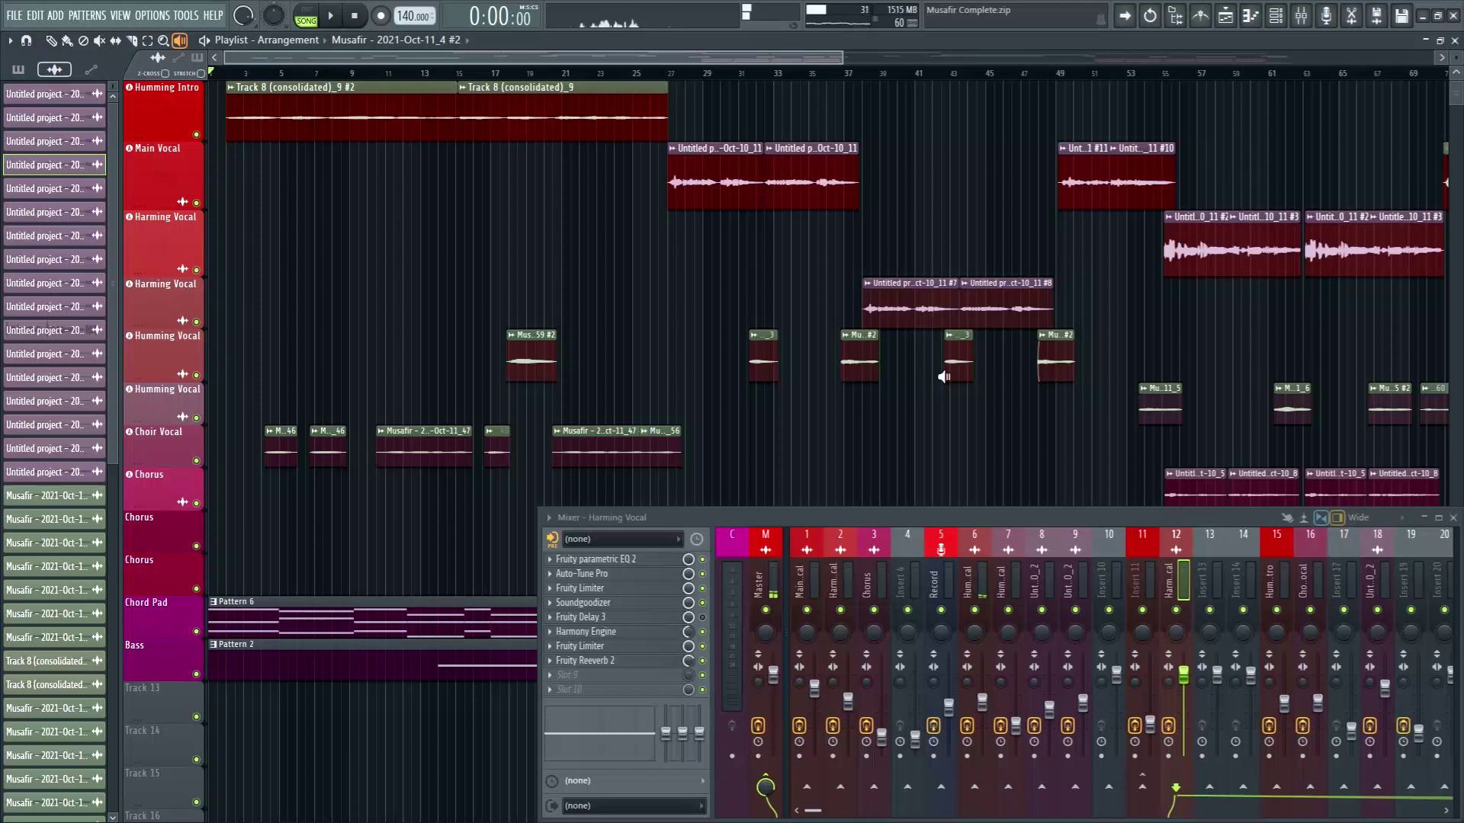
left_click(944, 376)
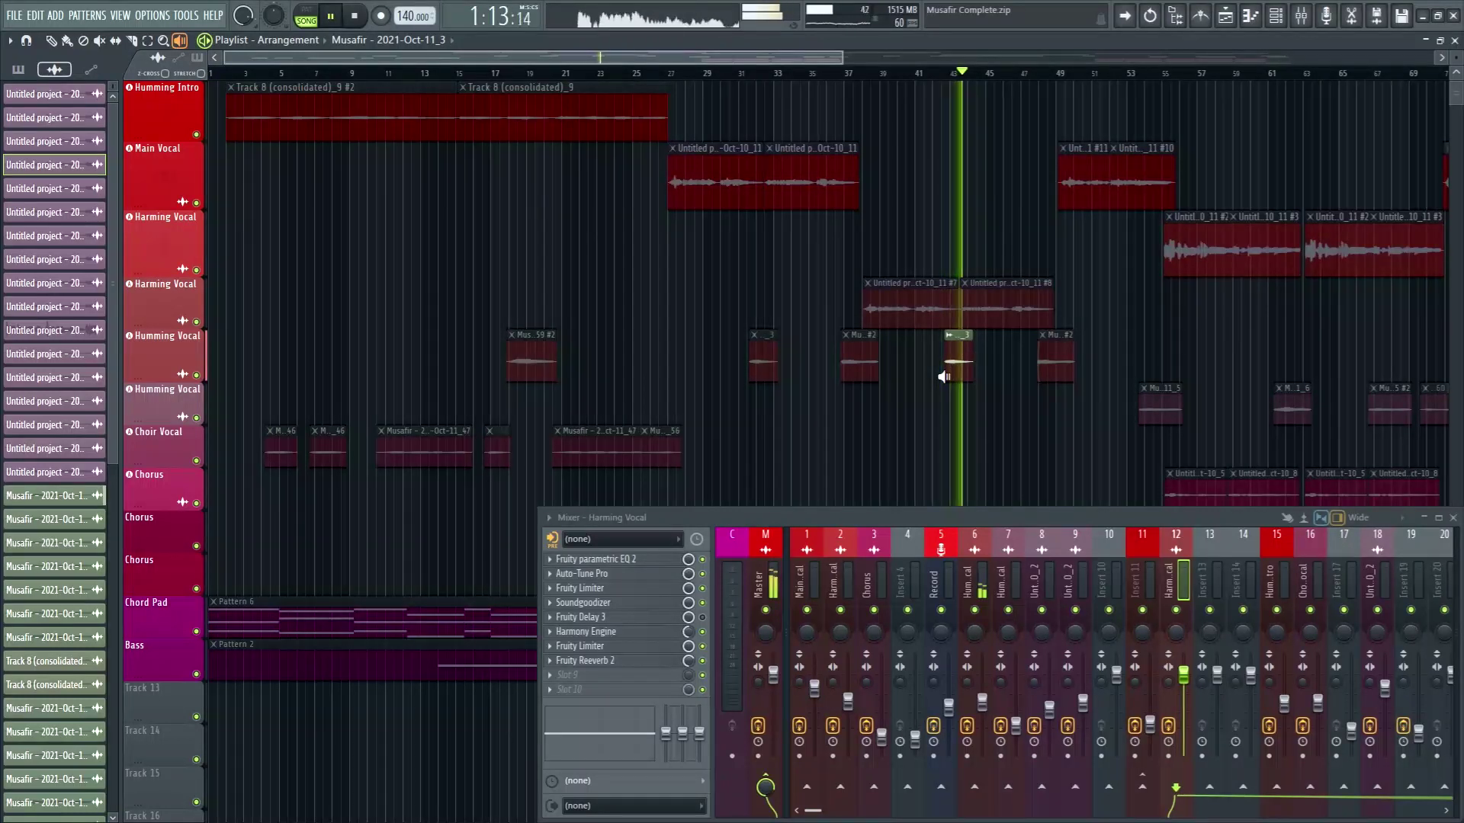
Play the upper Humming Vocal track's clips starting around bars 76 and 81 on their own
scroll(1044, 76, "down", 3)
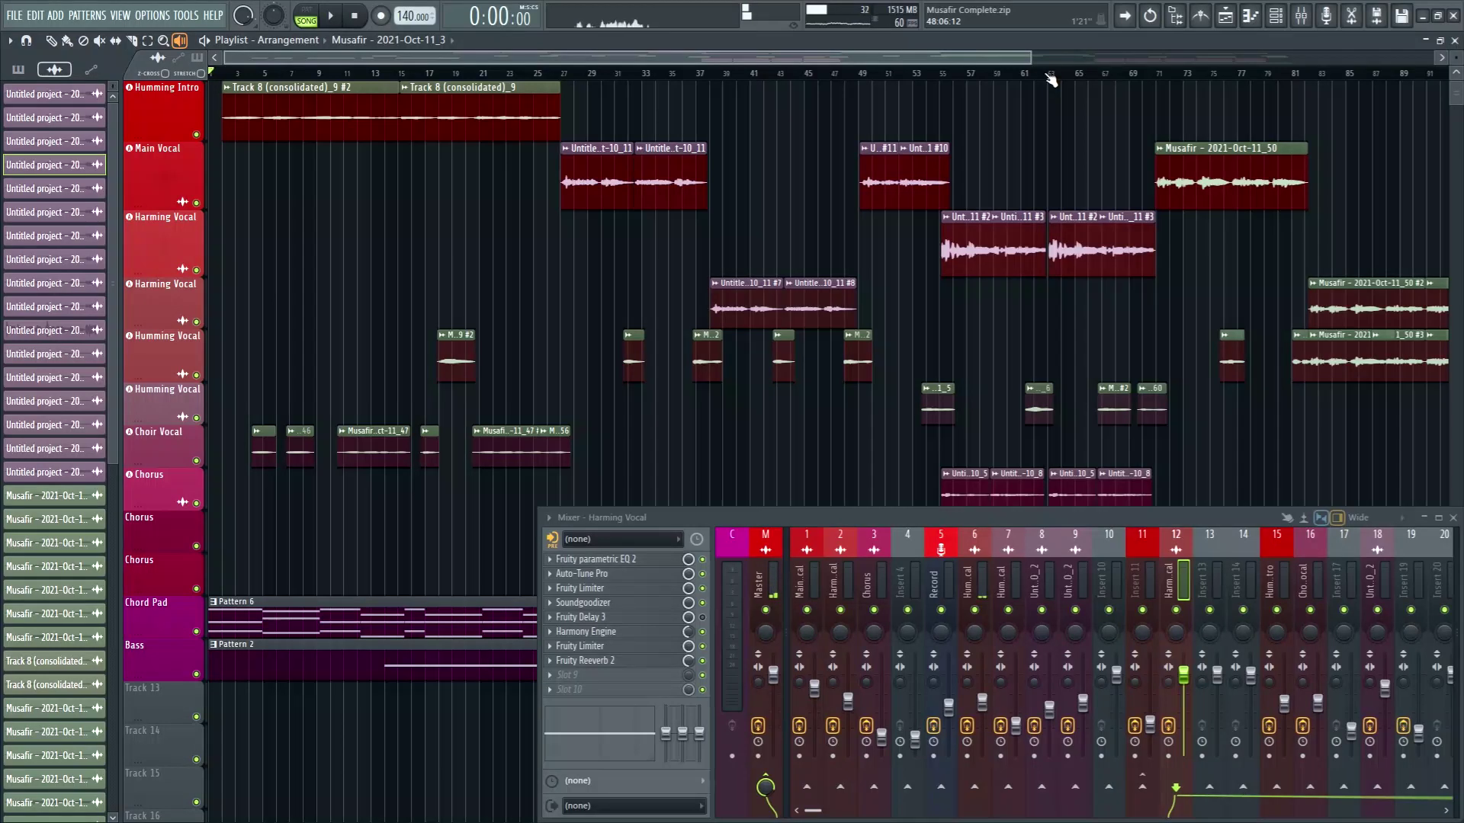
scroll(1050, 76, "down", 1)
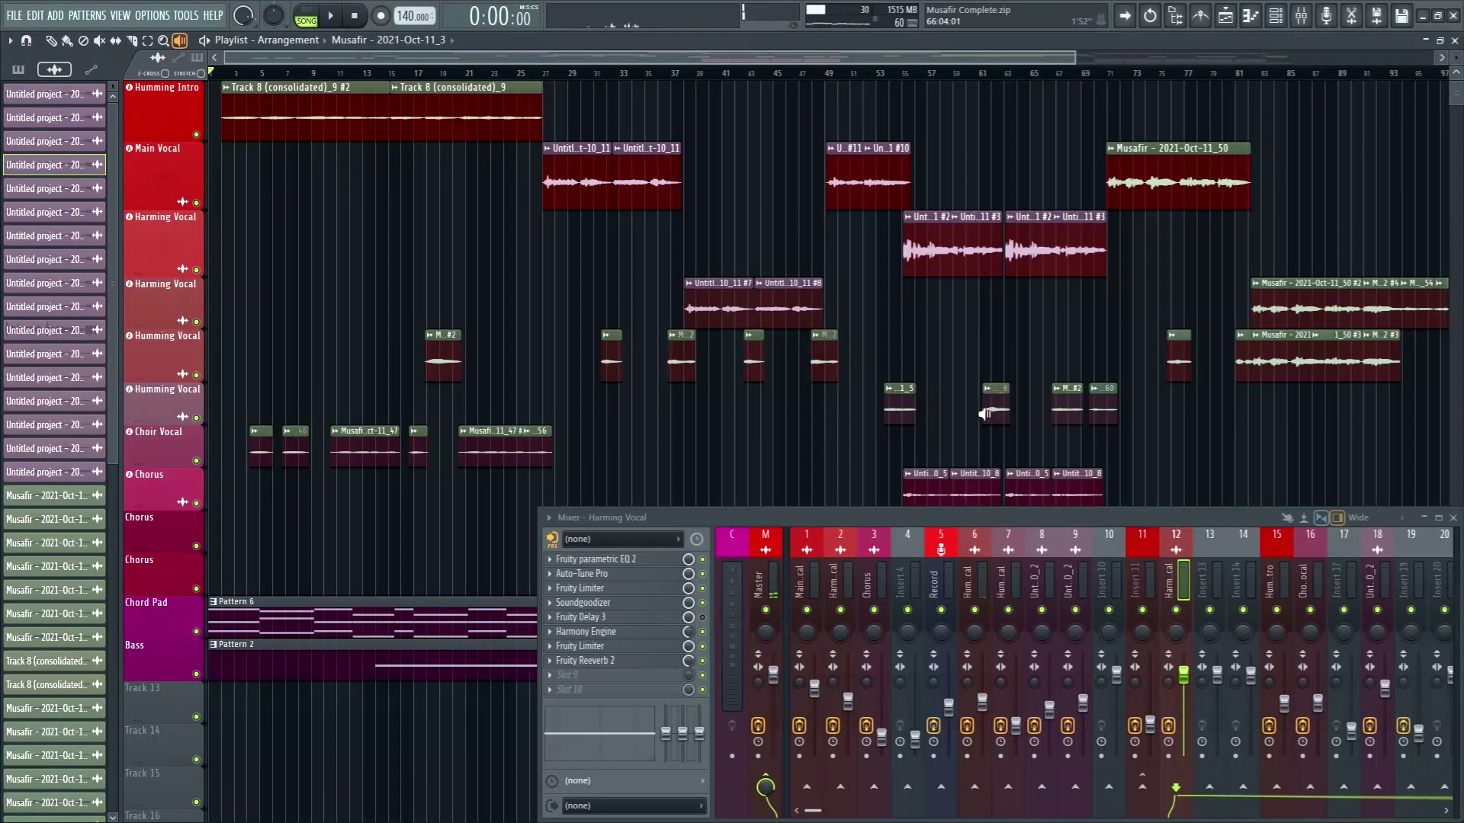
left_click(759, 325)
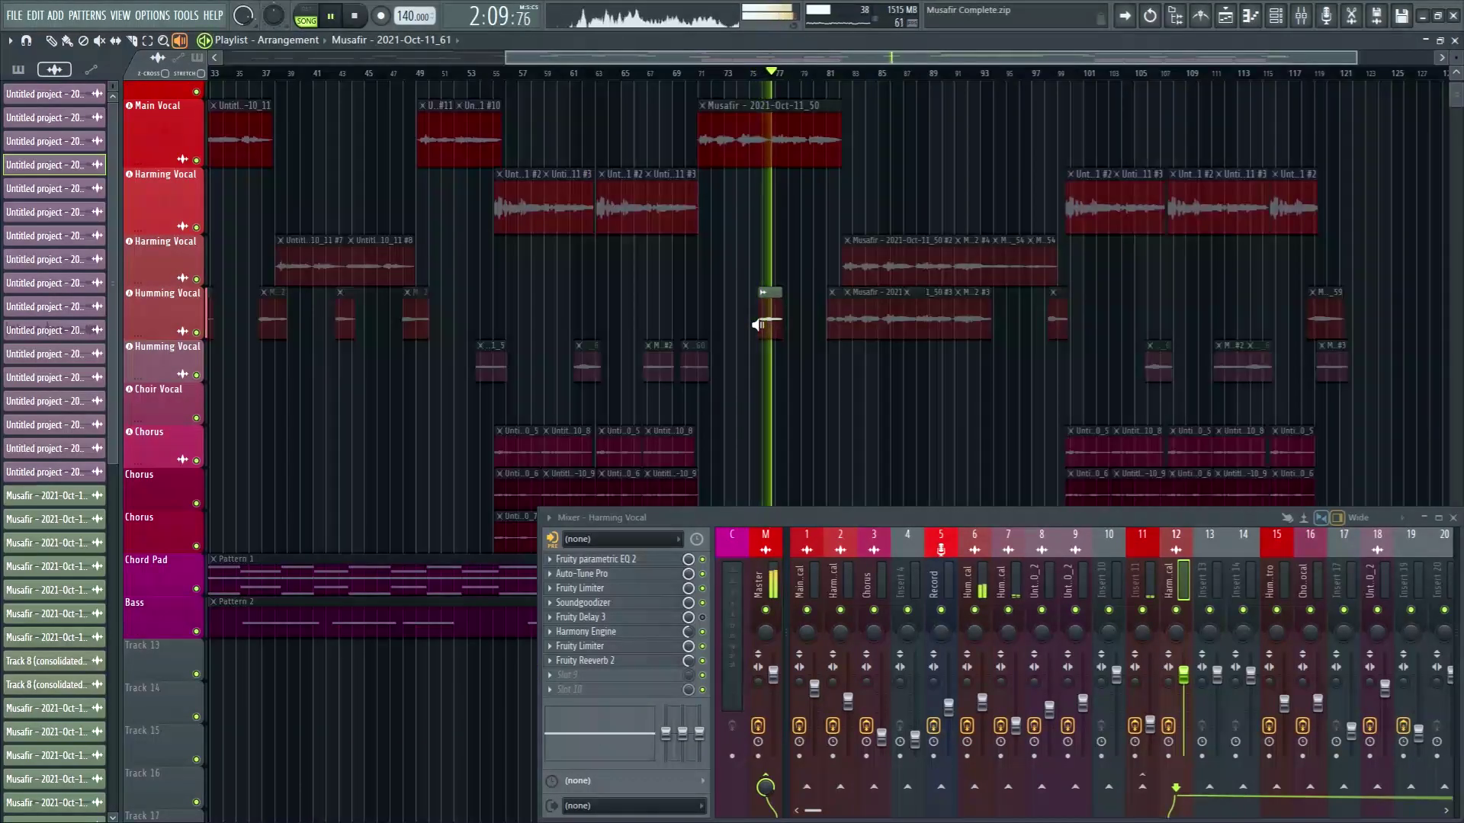
left_click(829, 326)
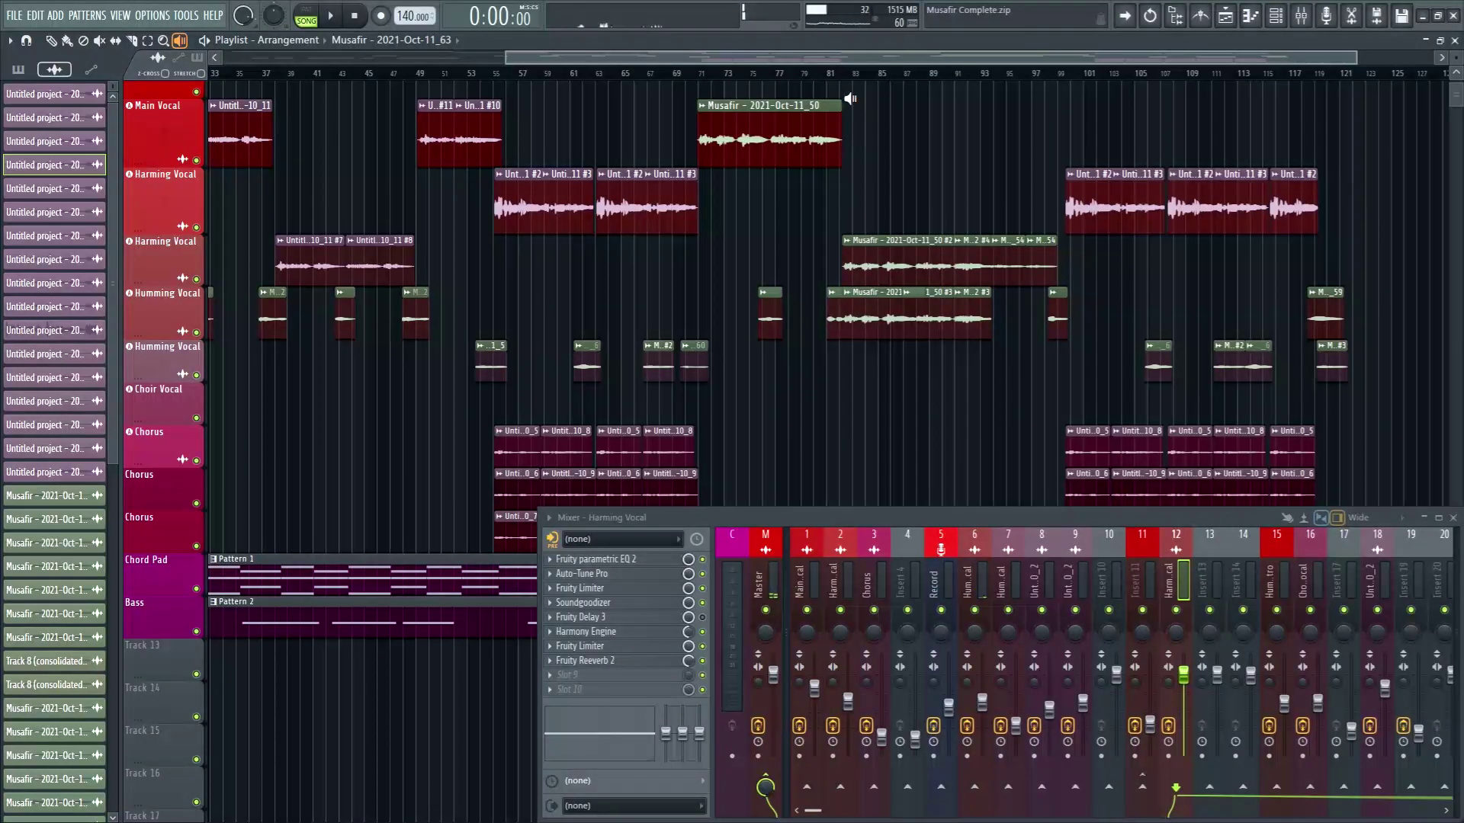
Play the full arrangement from bar 79 into the overlapping Harming Vocal and Humming Vocal clips, stopping playback after bar 83
left_click(832, 74)
left_click_drag(835, 76, 805, 75)
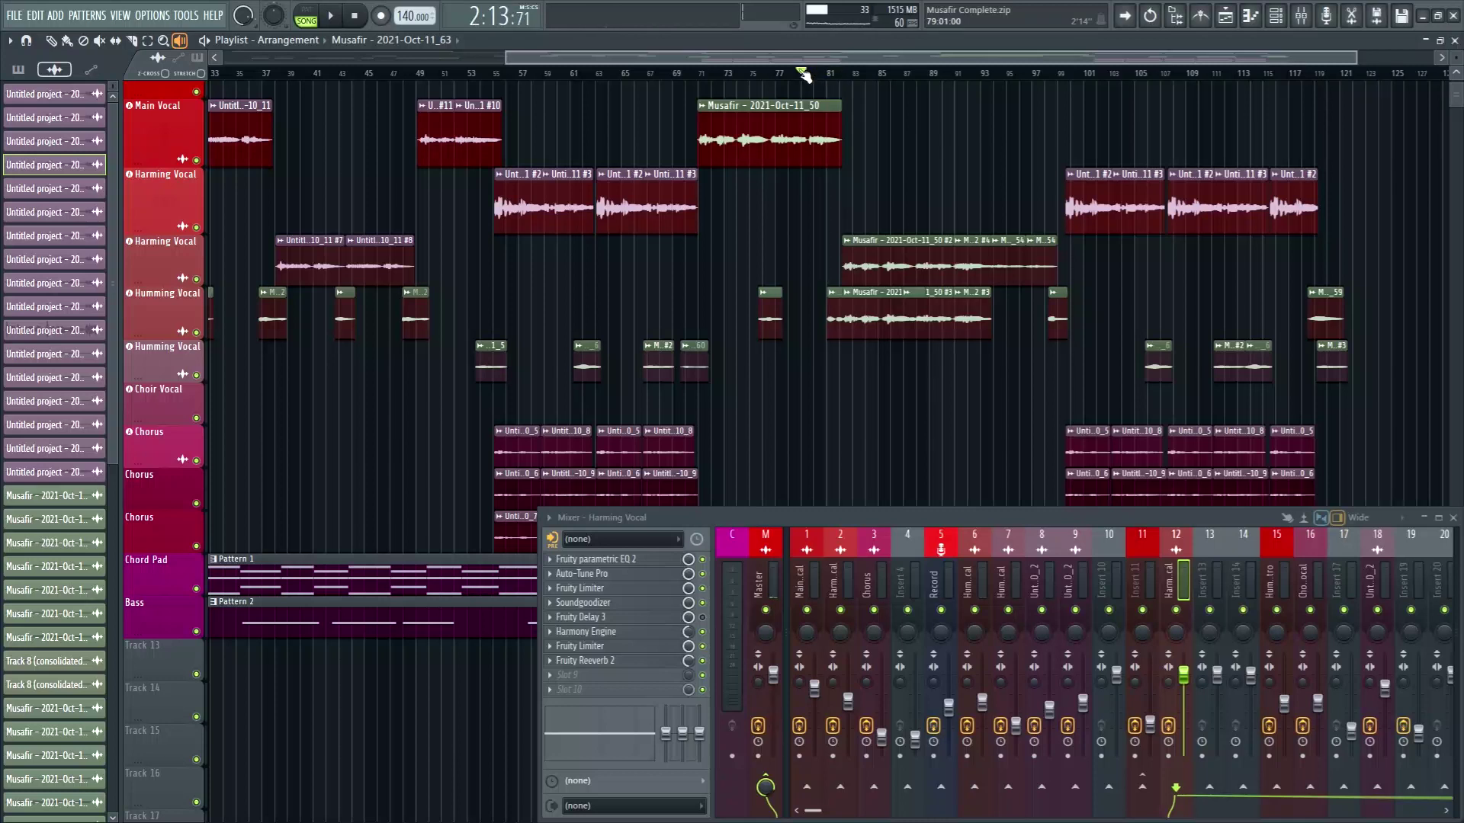
scroll(805, 74, "up", 5)
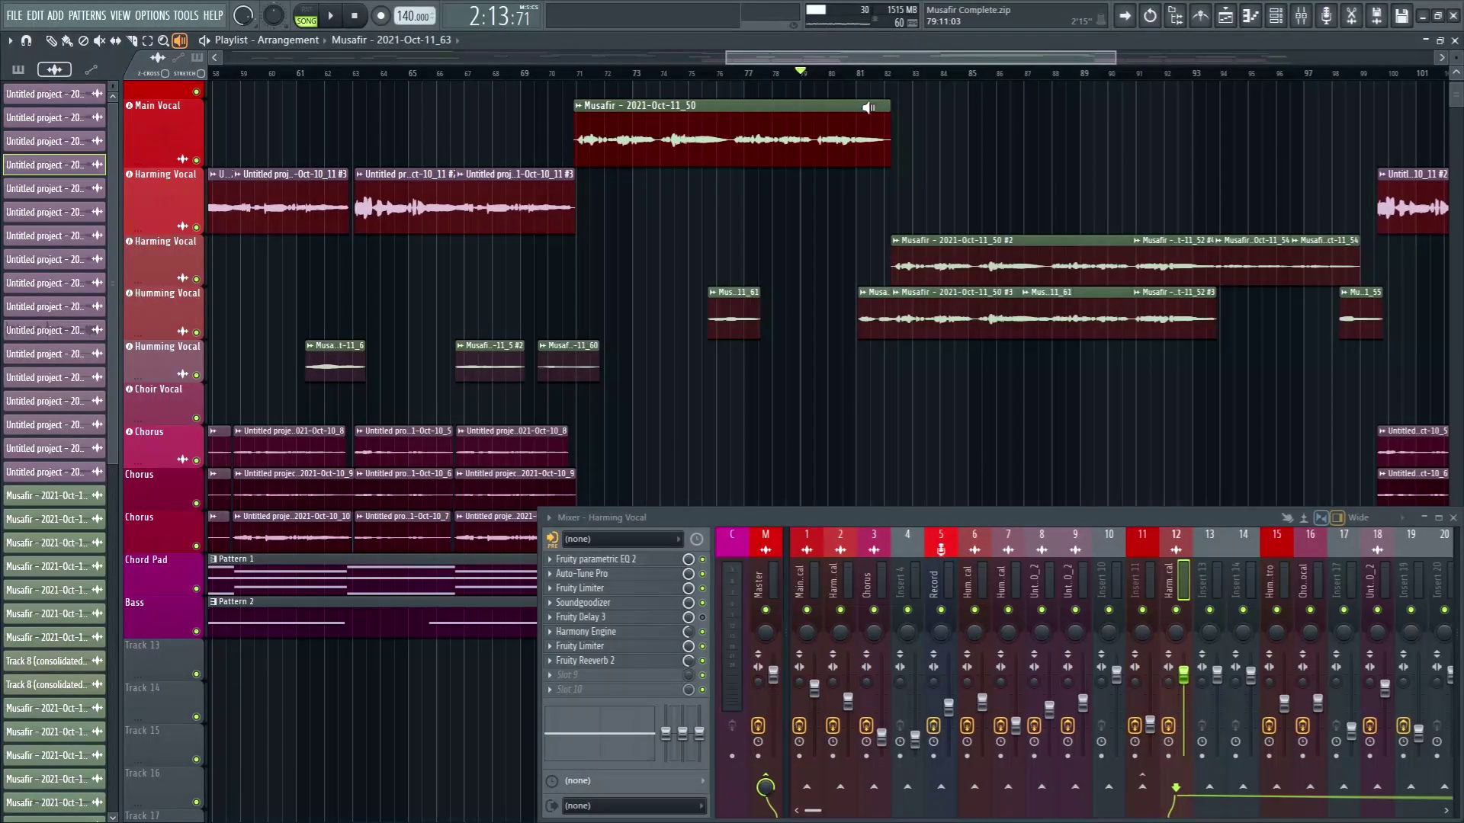
key("space")
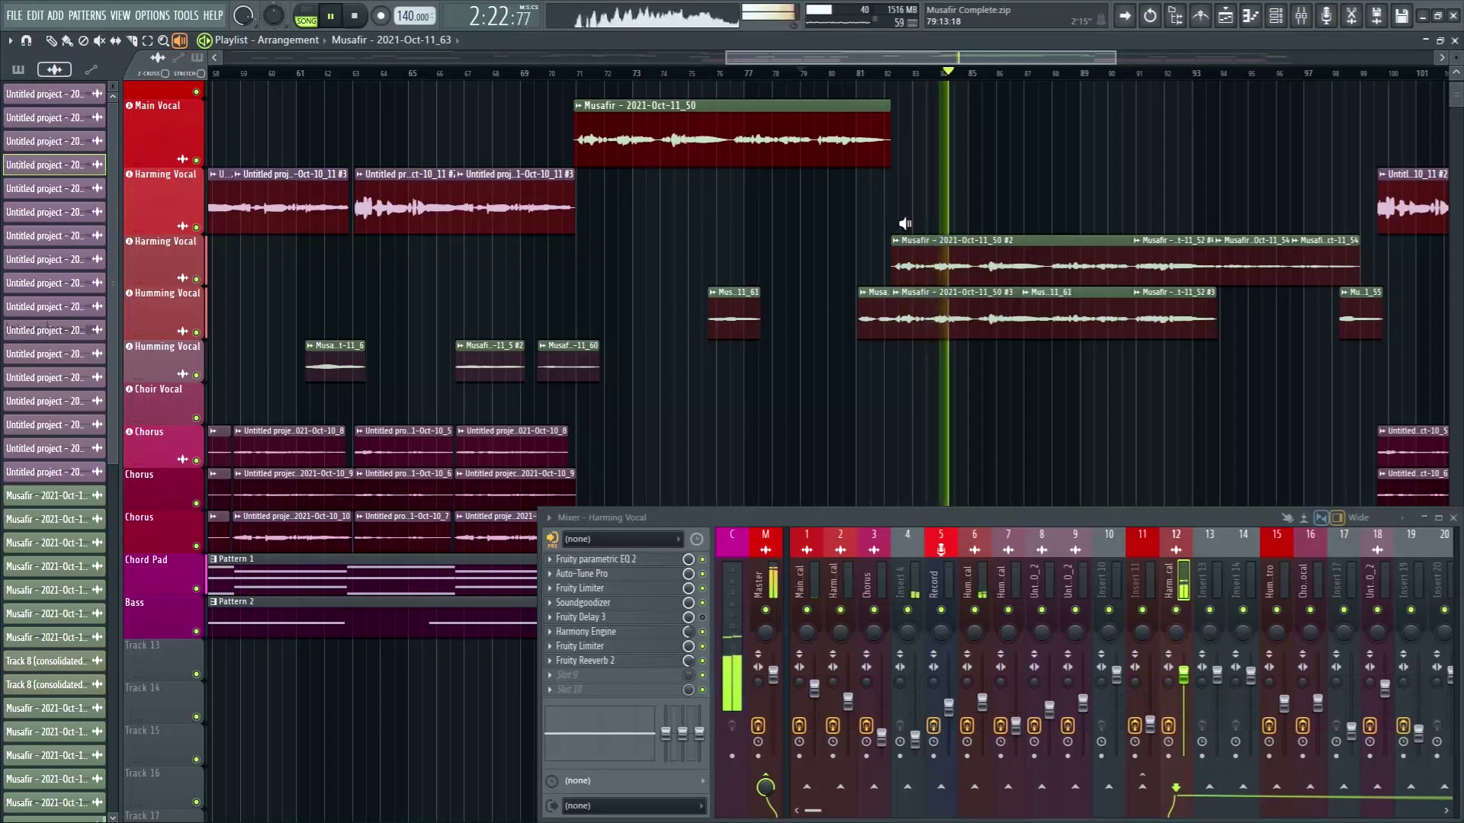
left_click(355, 17)
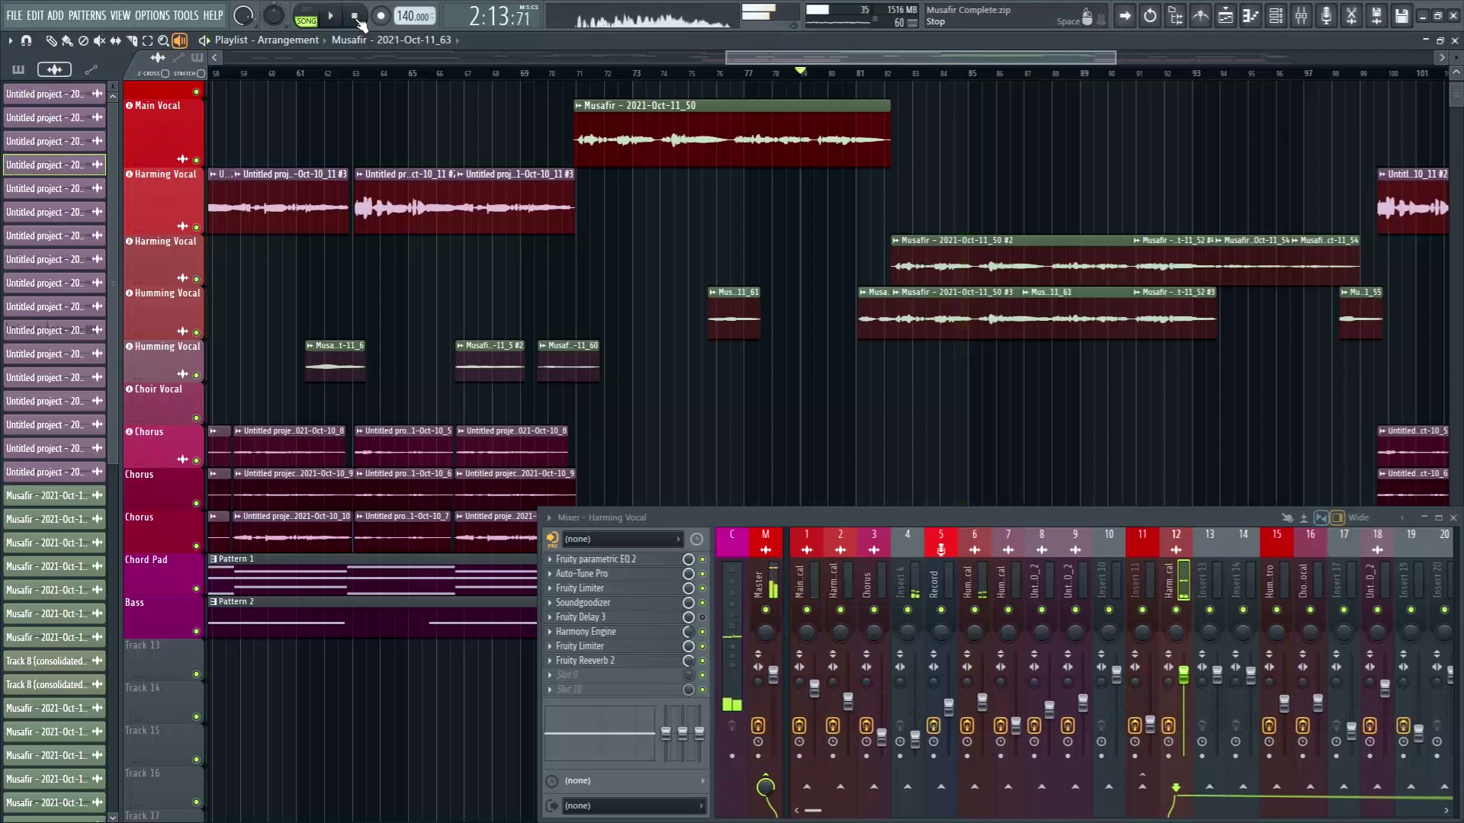
Examine the layout of the remaining Humming Vocal and Chorus clips through to the end of the arrangement
scroll(793, 76, "down", 1)
scroll(793, 77, "down", 1)
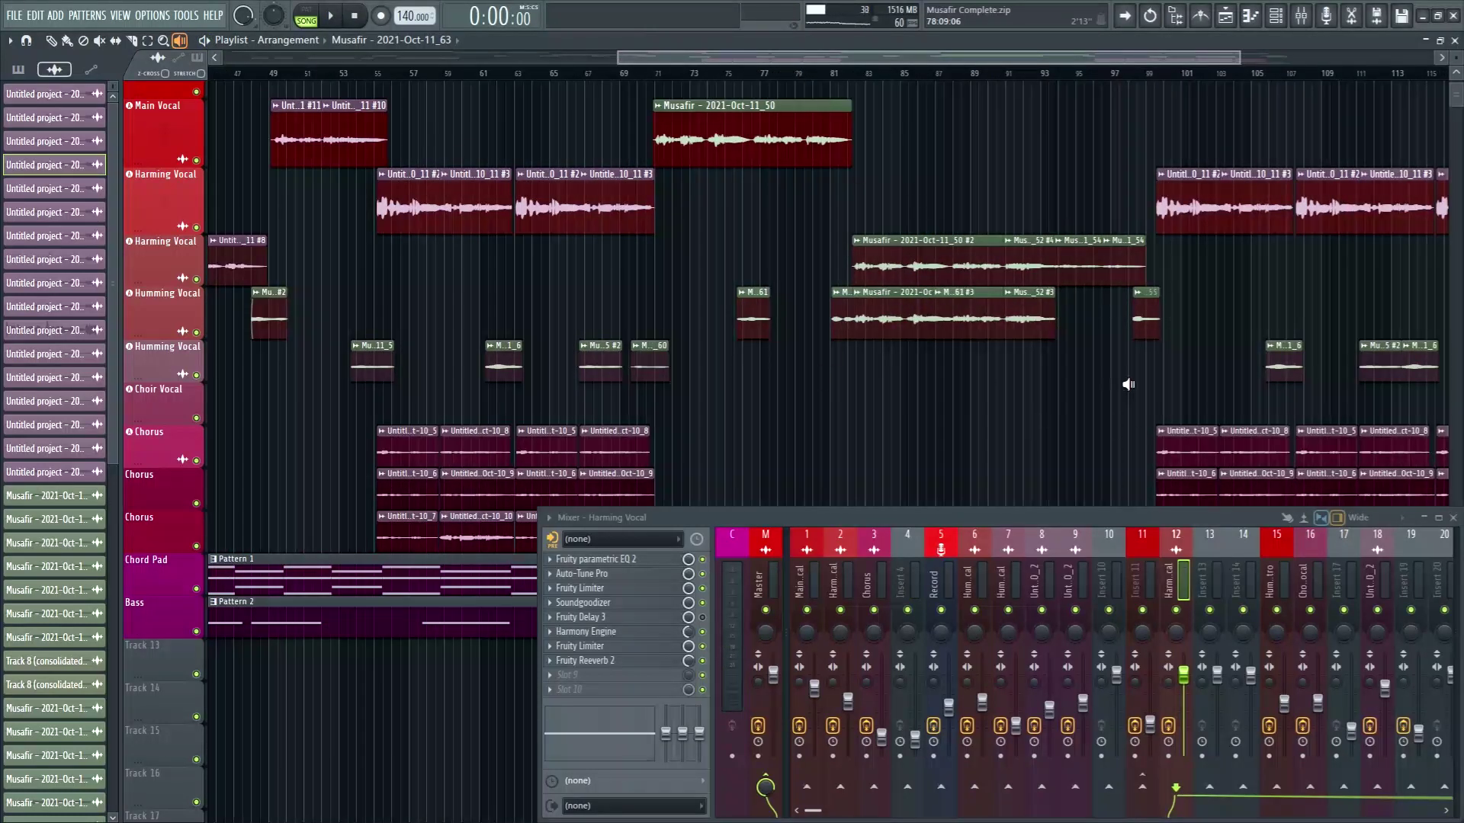
scroll(1091, 376, "down", 2)
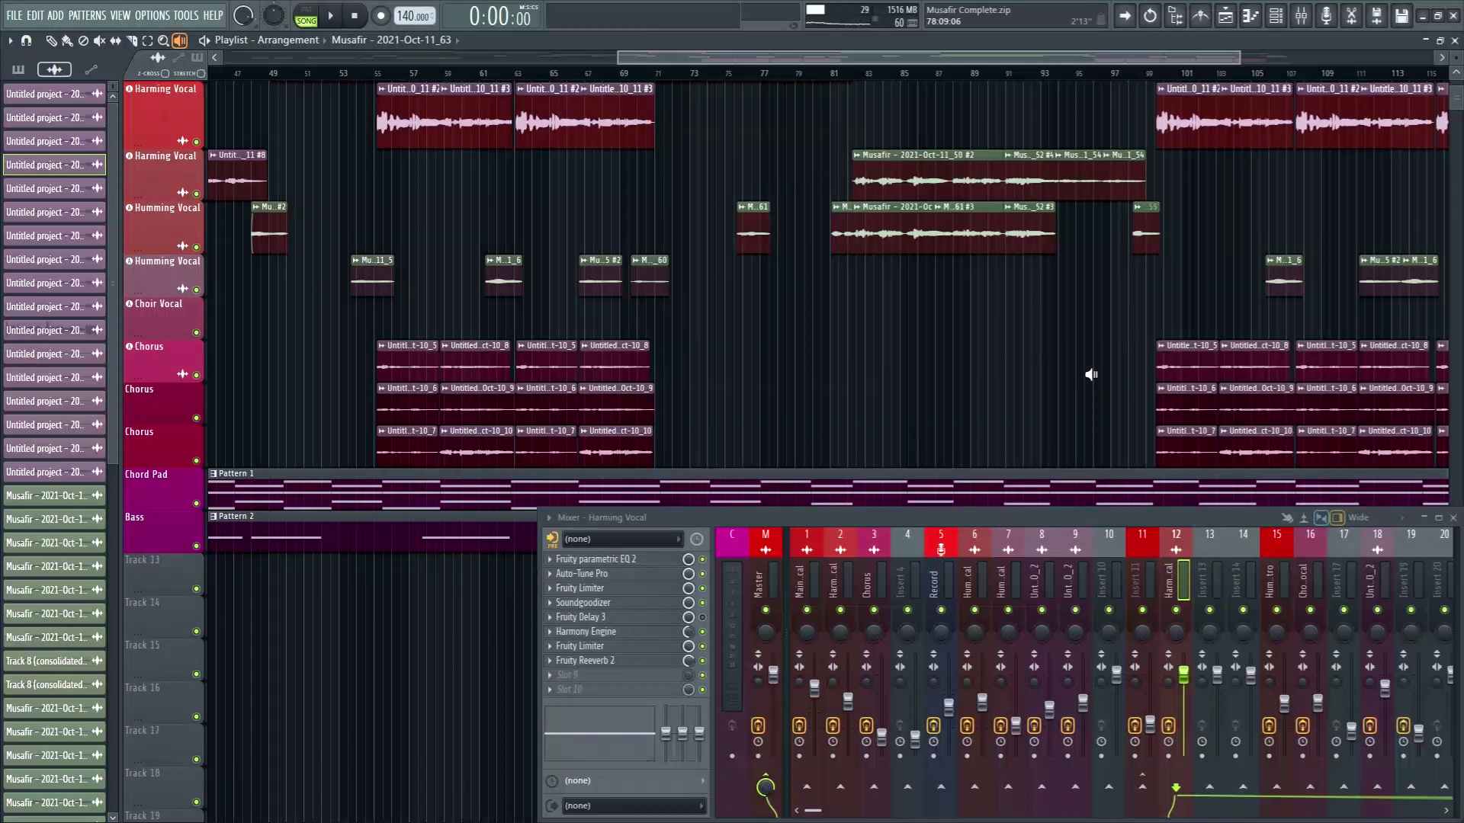
scroll(1092, 377, "down", 2)
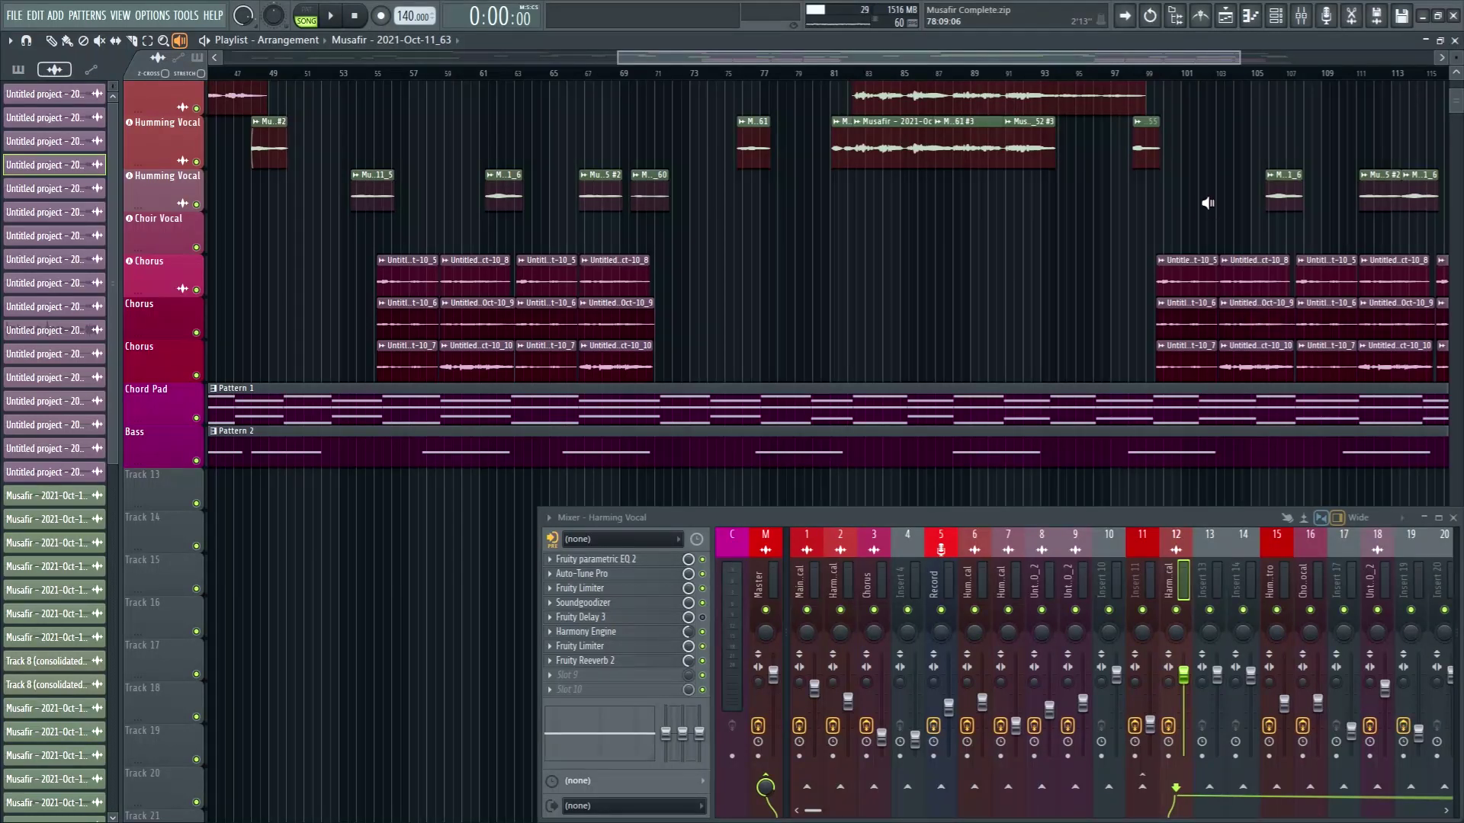
scroll(1207, 204, "up", 4)
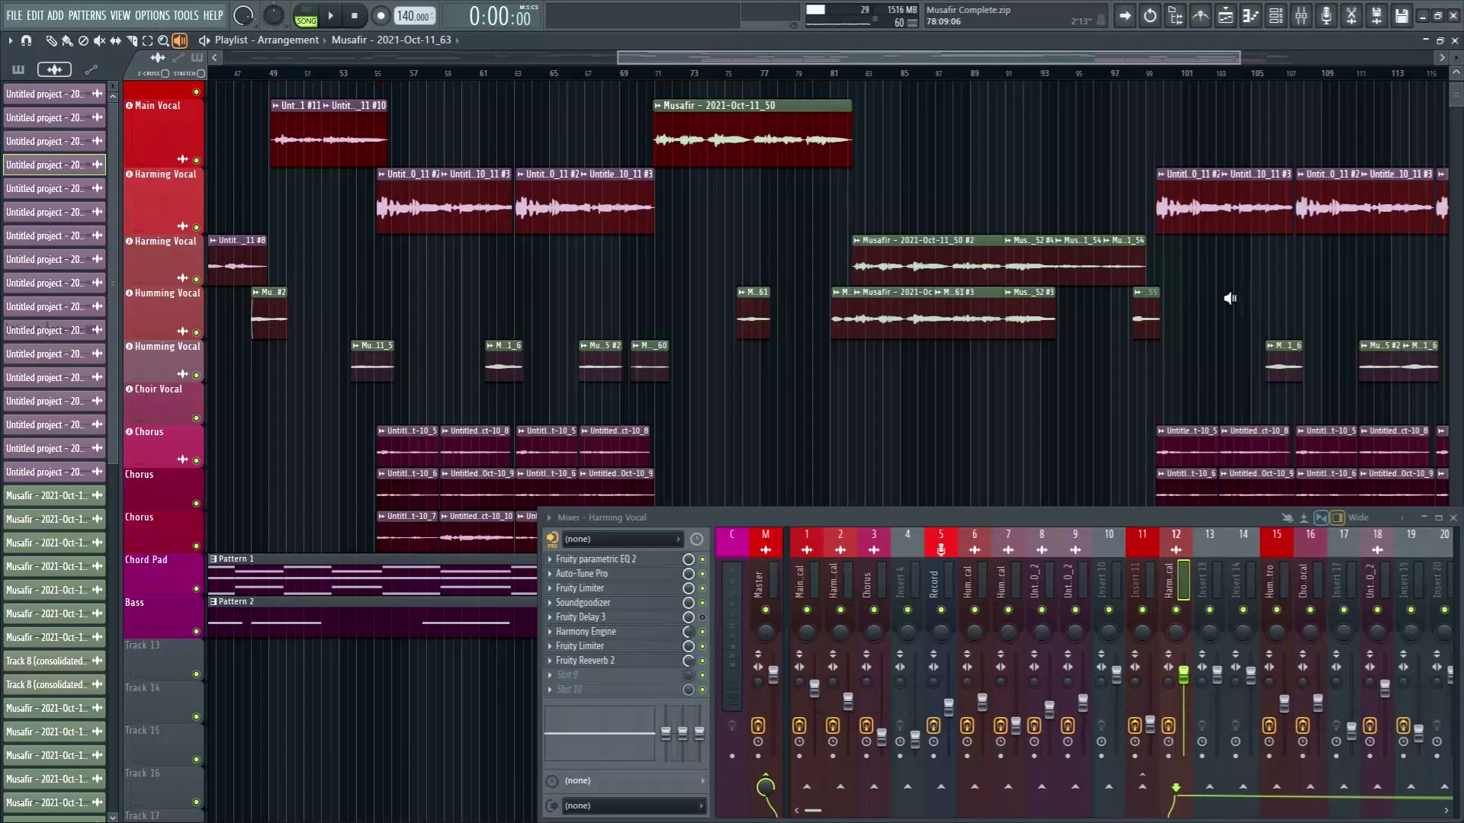
scroll(1227, 297, "down", 3)
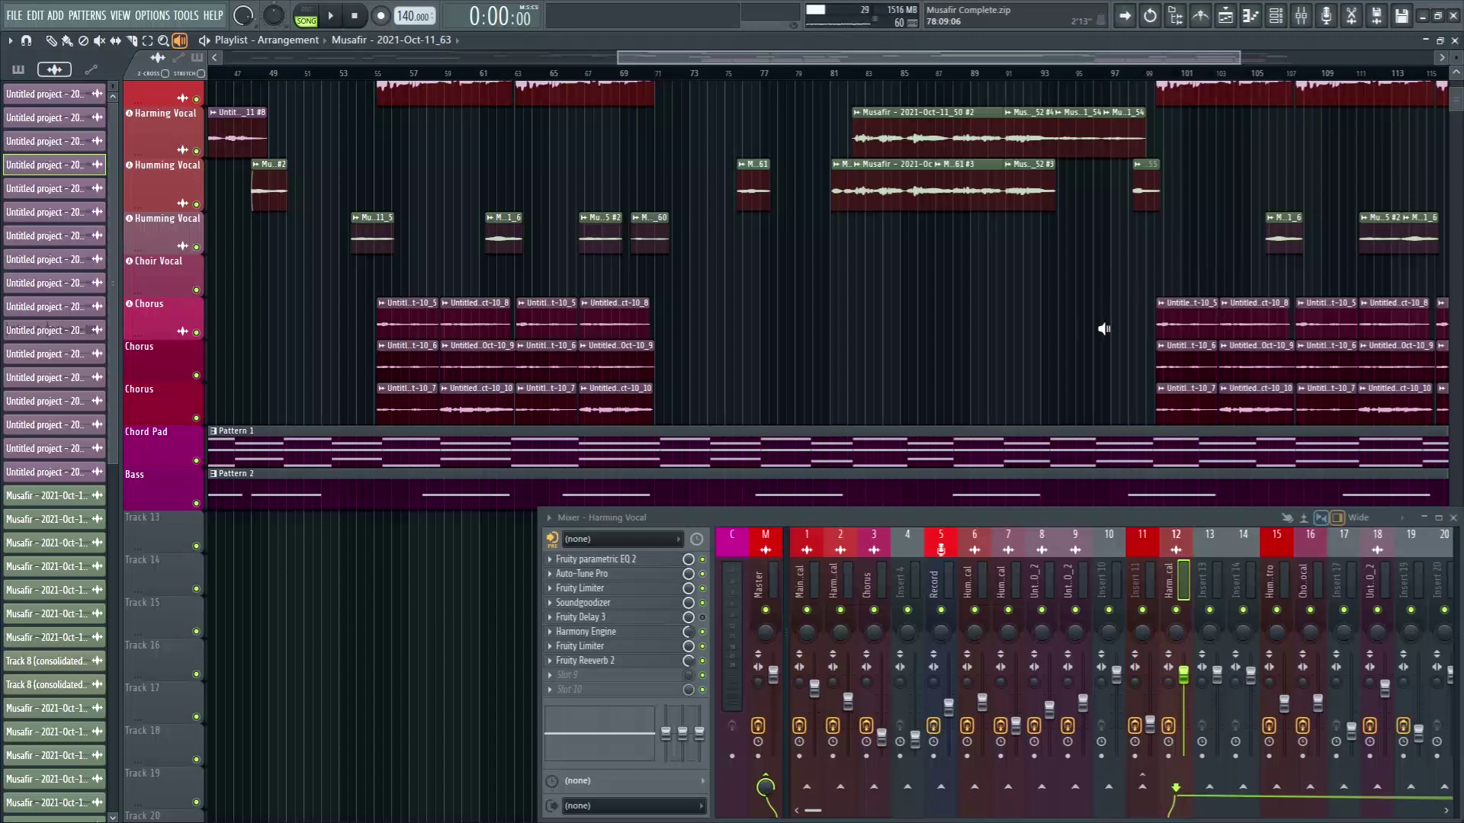
scroll(1103, 328, "down", 2)
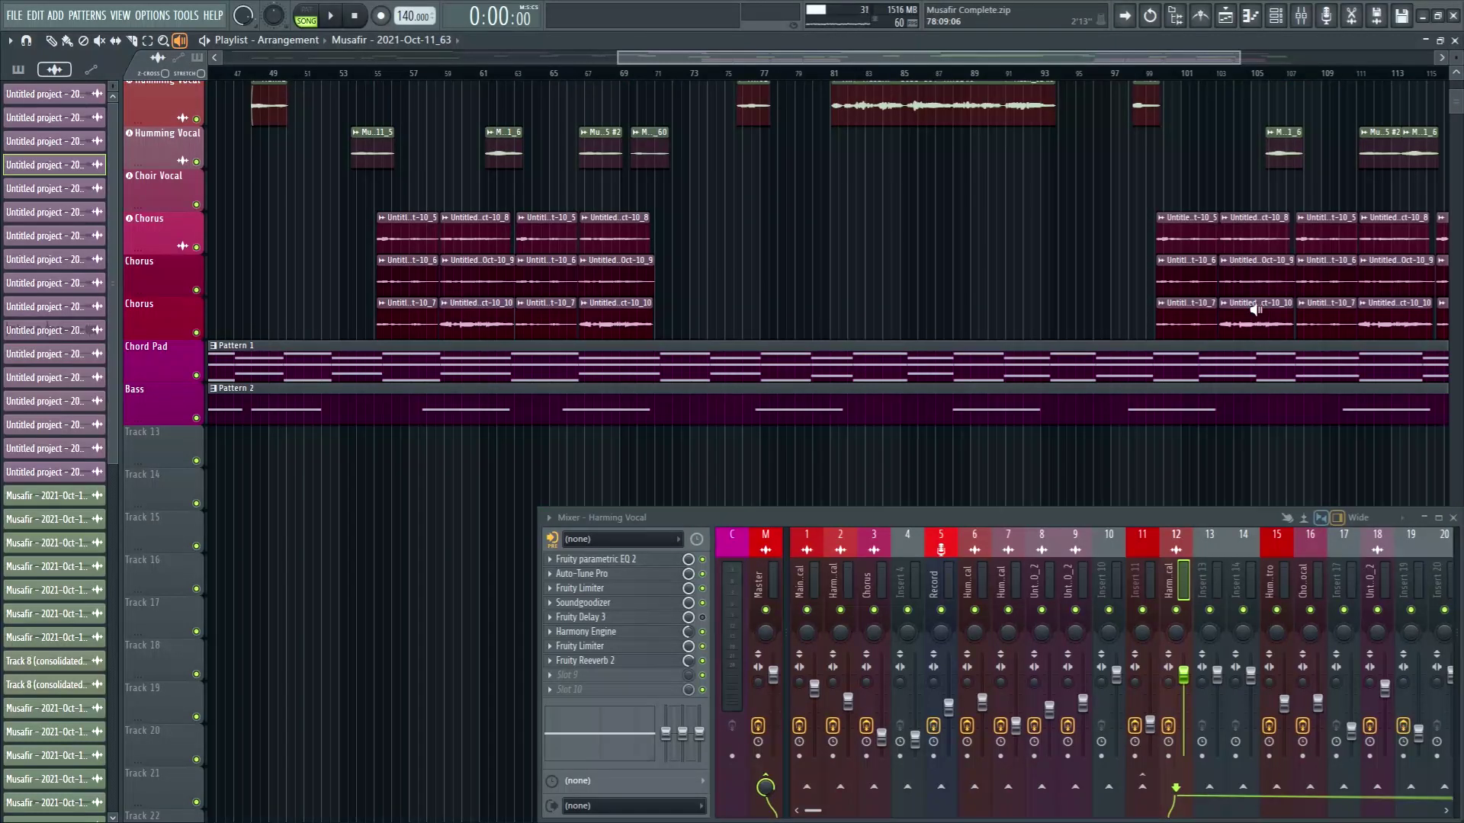
left_click_drag(925, 61, 1148, 65)
scroll(1106, 308, "up", 4)
scroll(1106, 308, "down", 5)
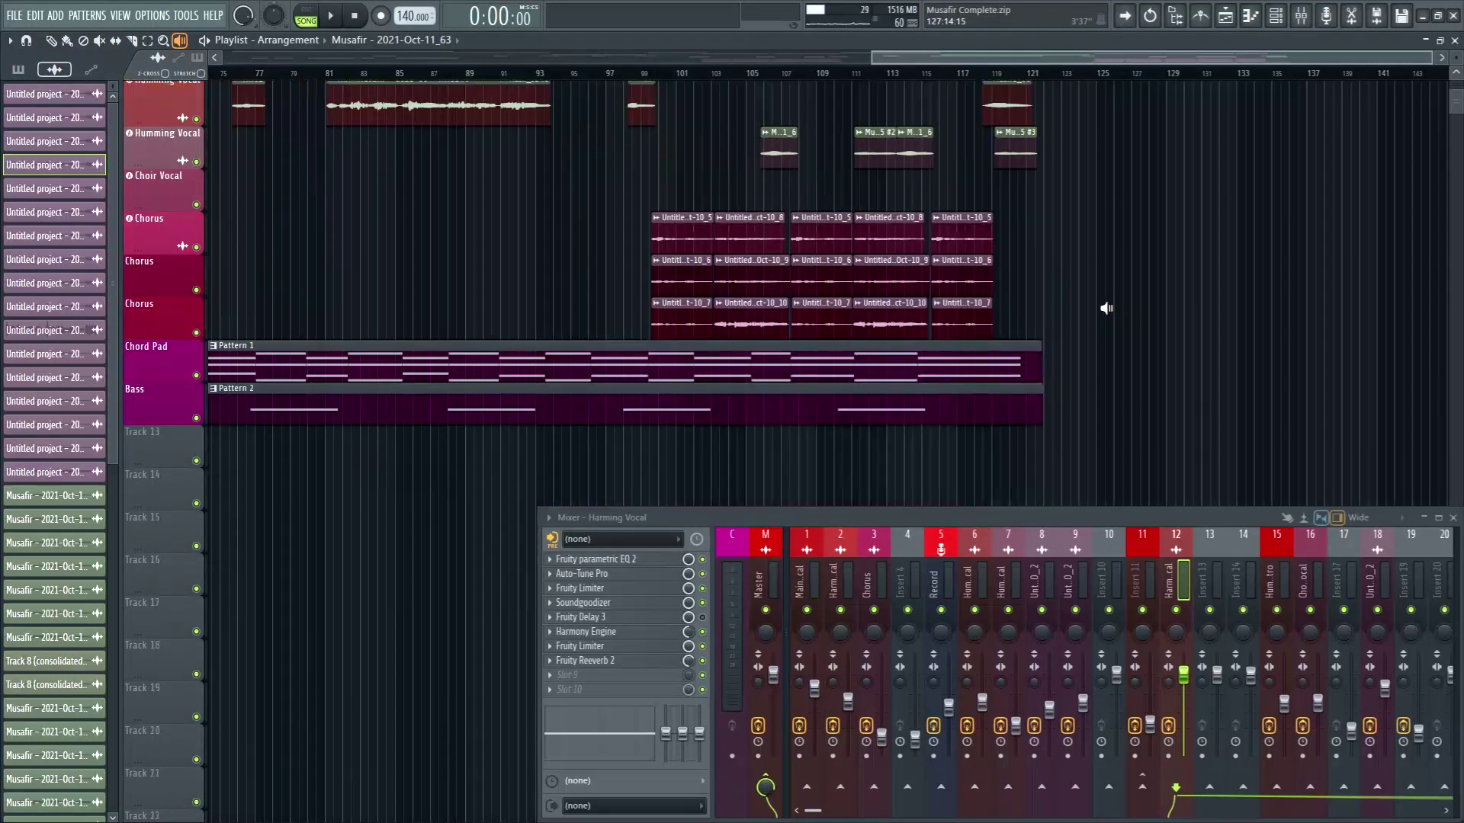
Review the sound layers of the Agape Sheen patch in the Omnisphere channel and close the instrument
left_click_drag(962, 61, 261, 55)
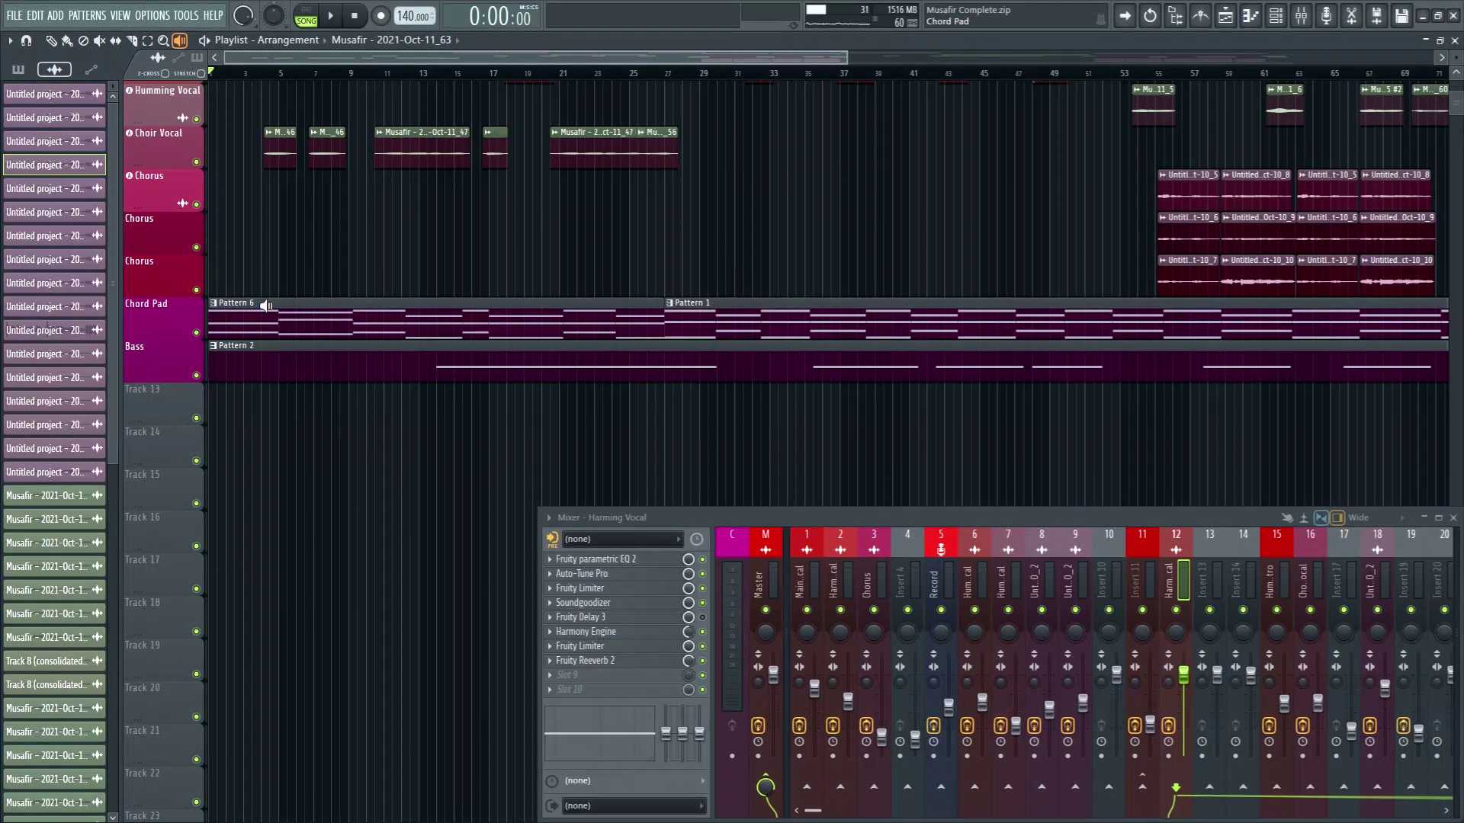
left_click(1275, 16)
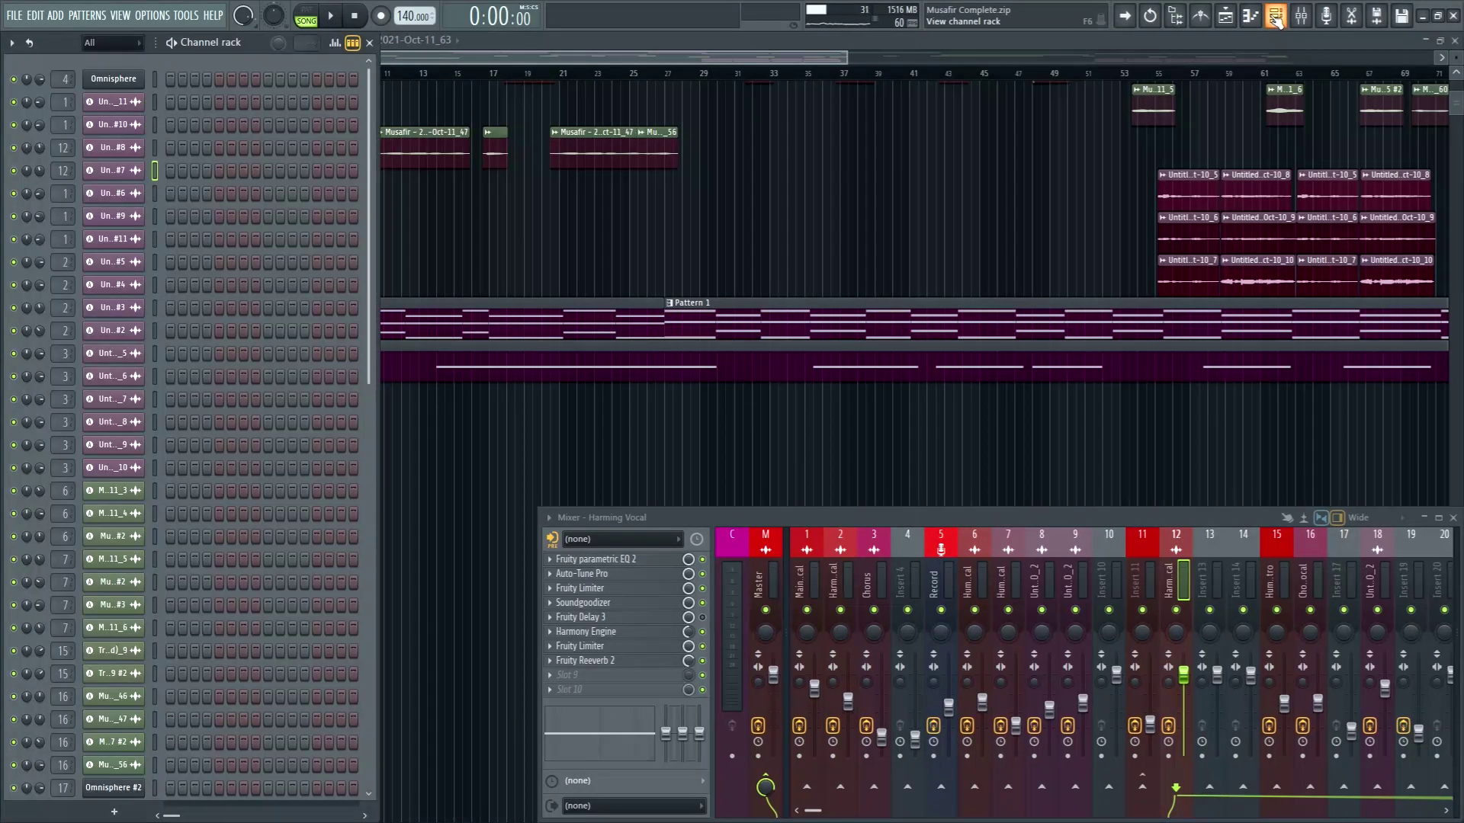
left_click(127, 80)
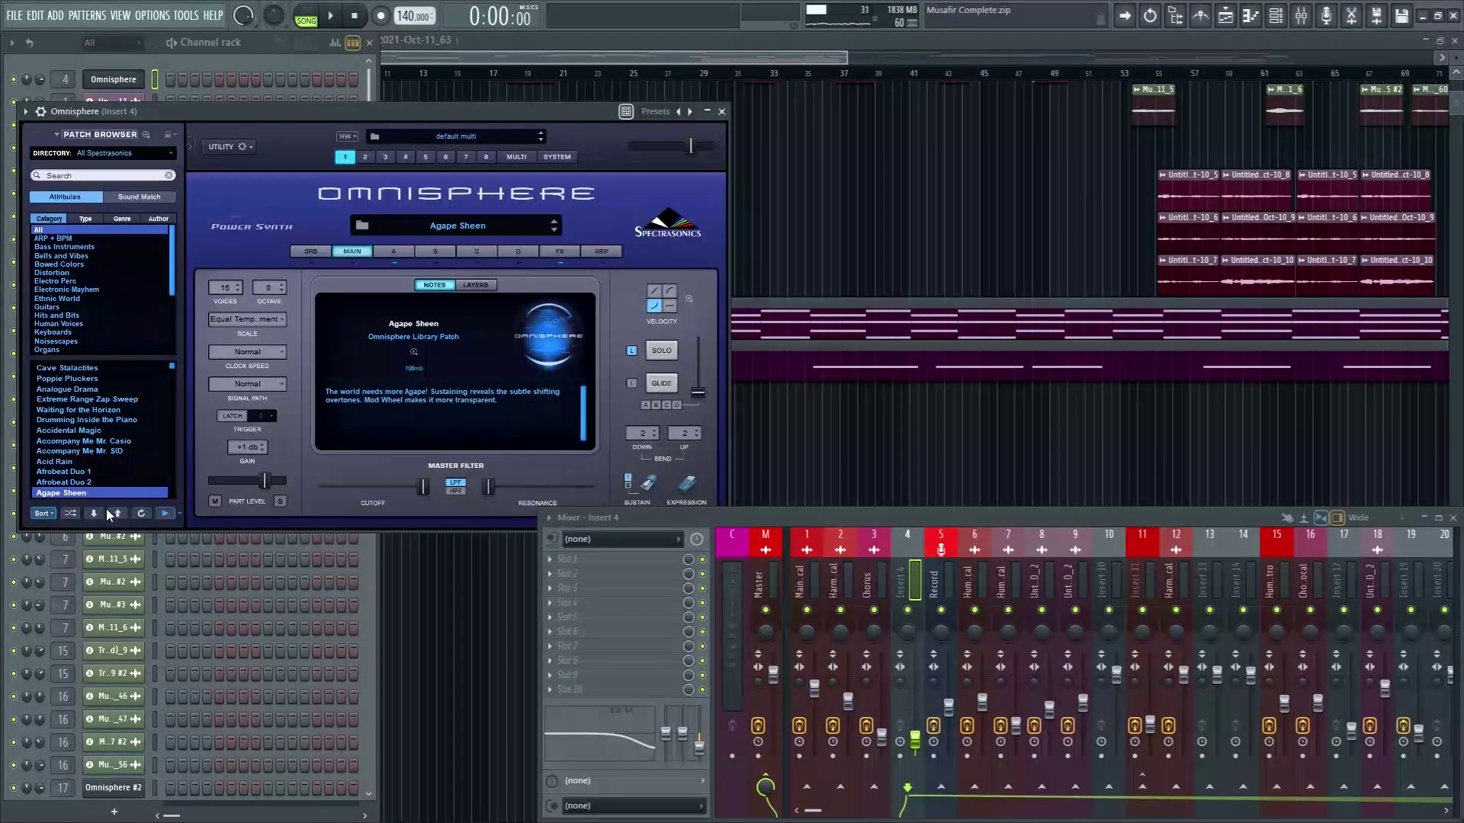
left_click(473, 285)
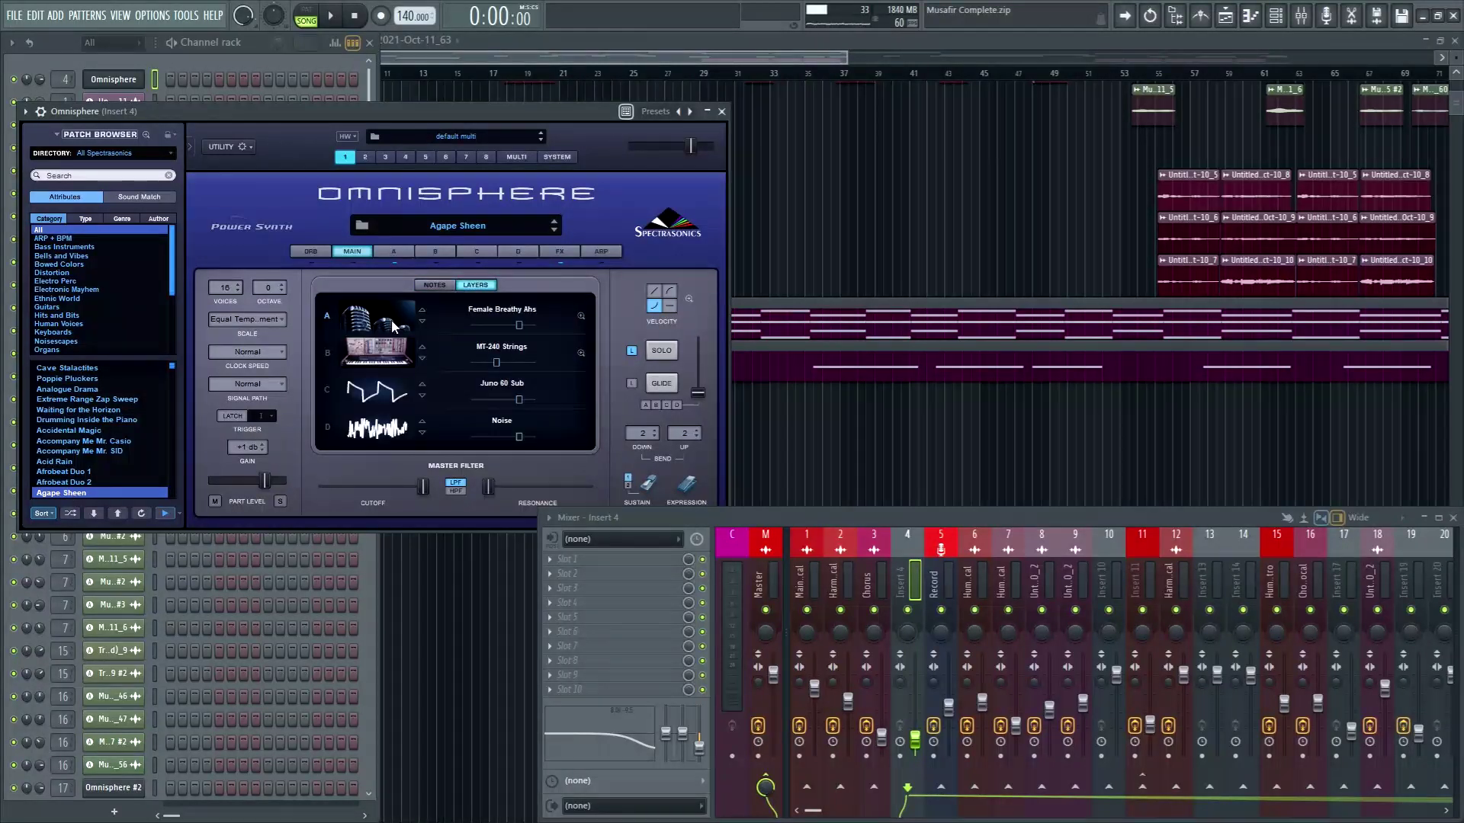
left_click(722, 112)
Play the Chord Pad track's Pattern 1 and Pattern 6 clips on their own, starting Pattern 6 from several points between bars 1 and 13
left_click(500, 74)
scroll(501, 74, "down", 4)
left_click(551, 307)
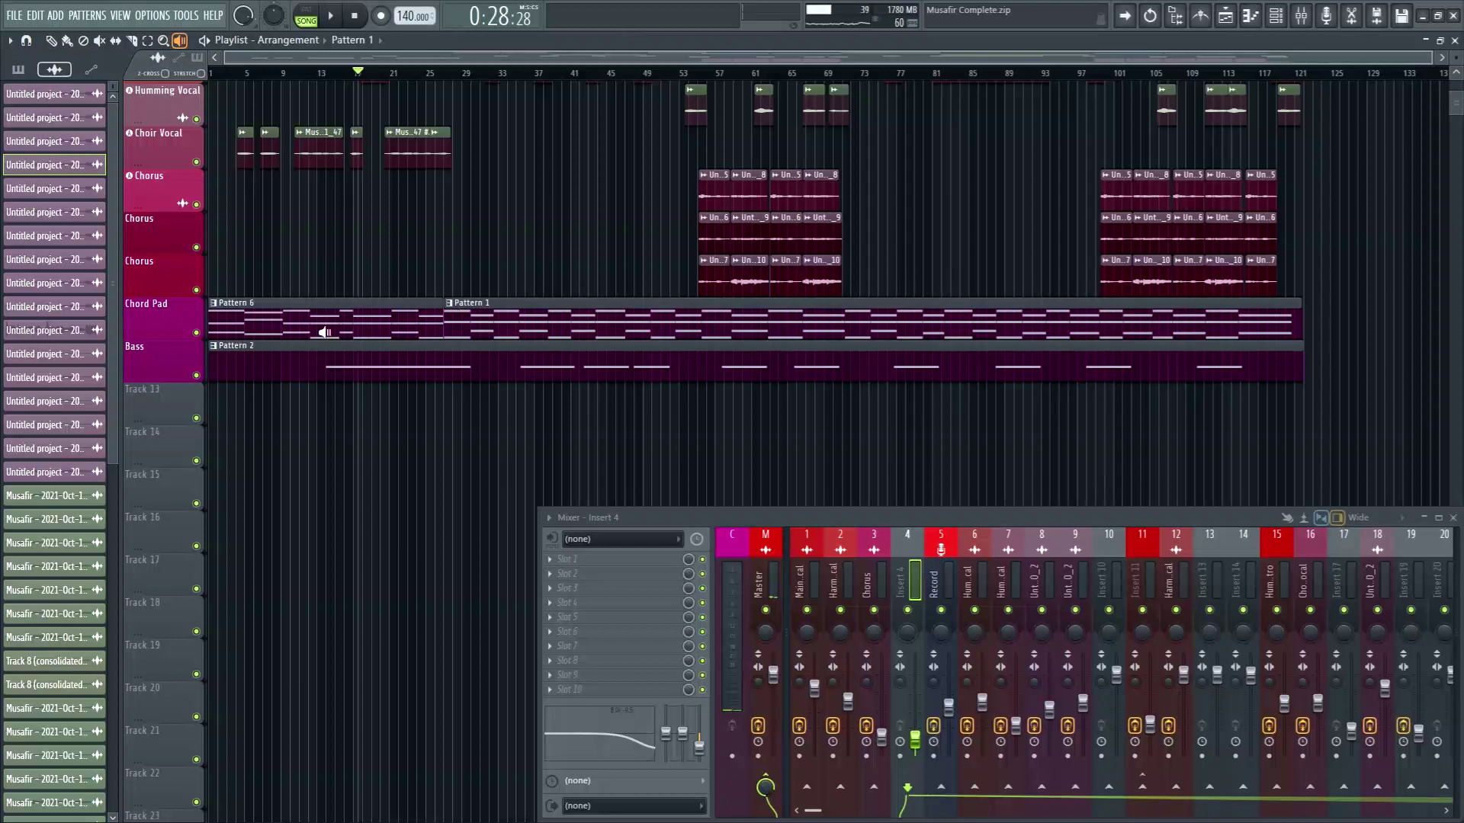
left_click(212, 322)
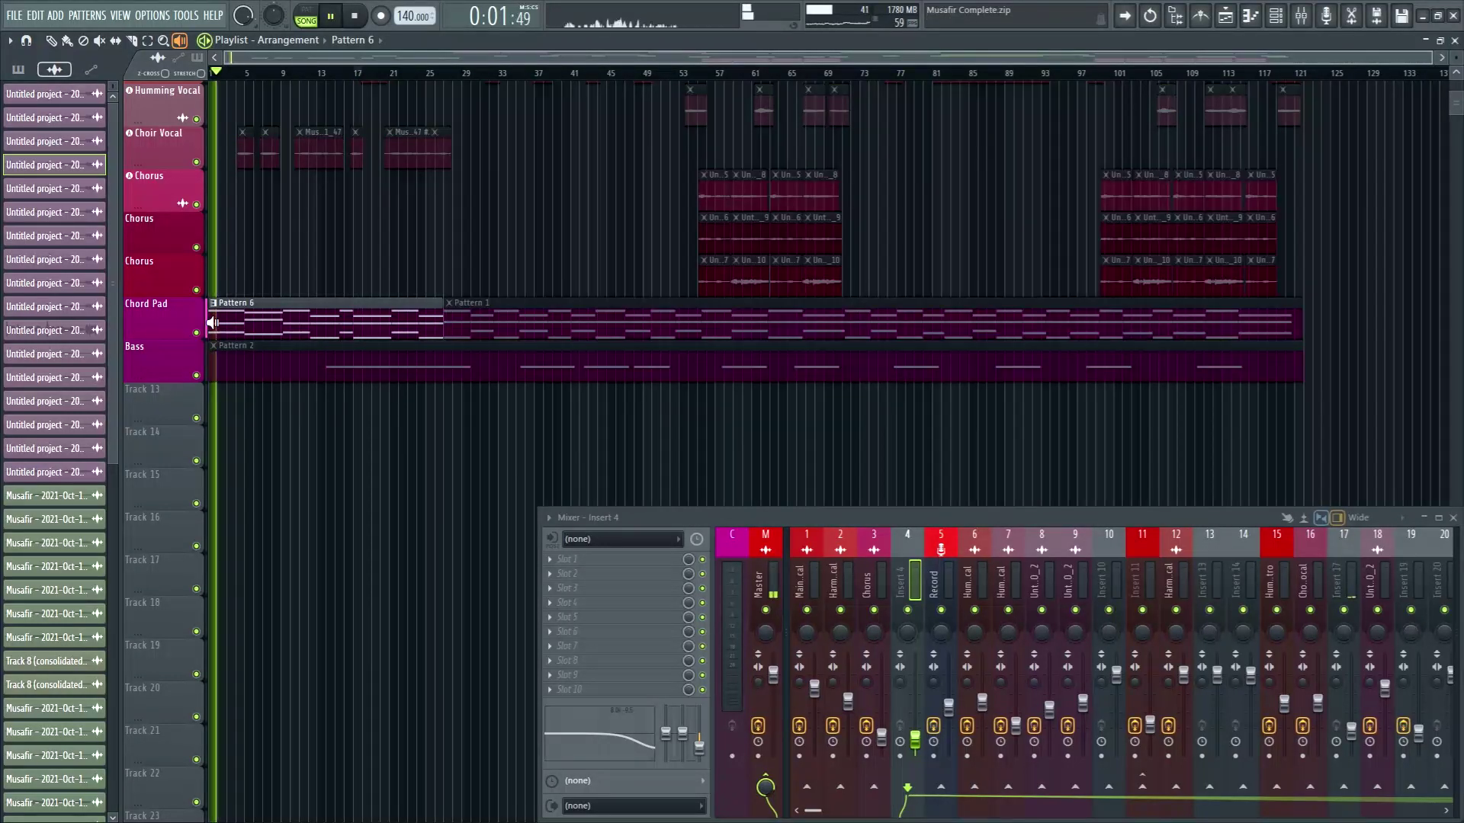
left_click(259, 329)
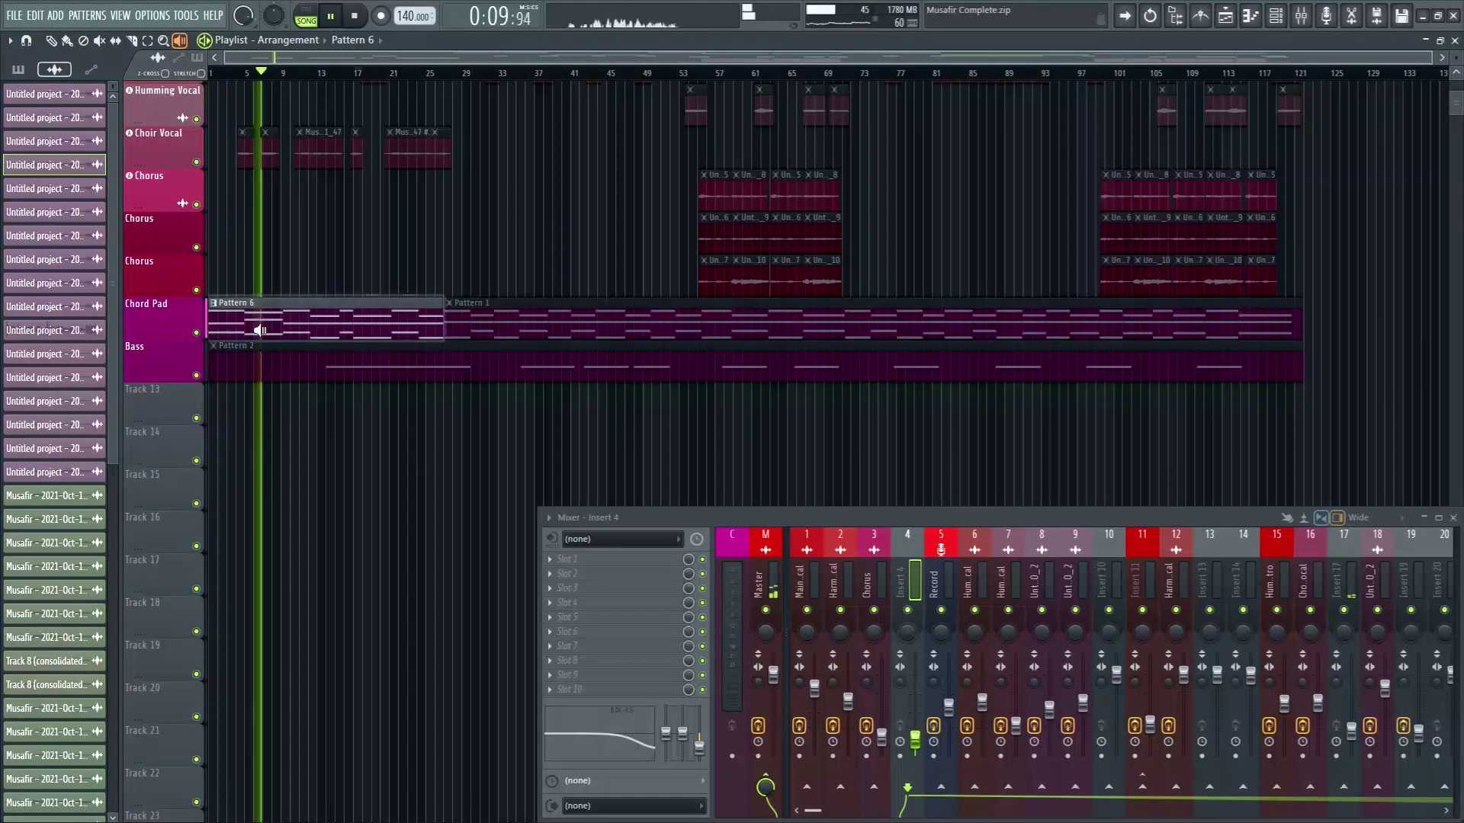
left_click(315, 329)
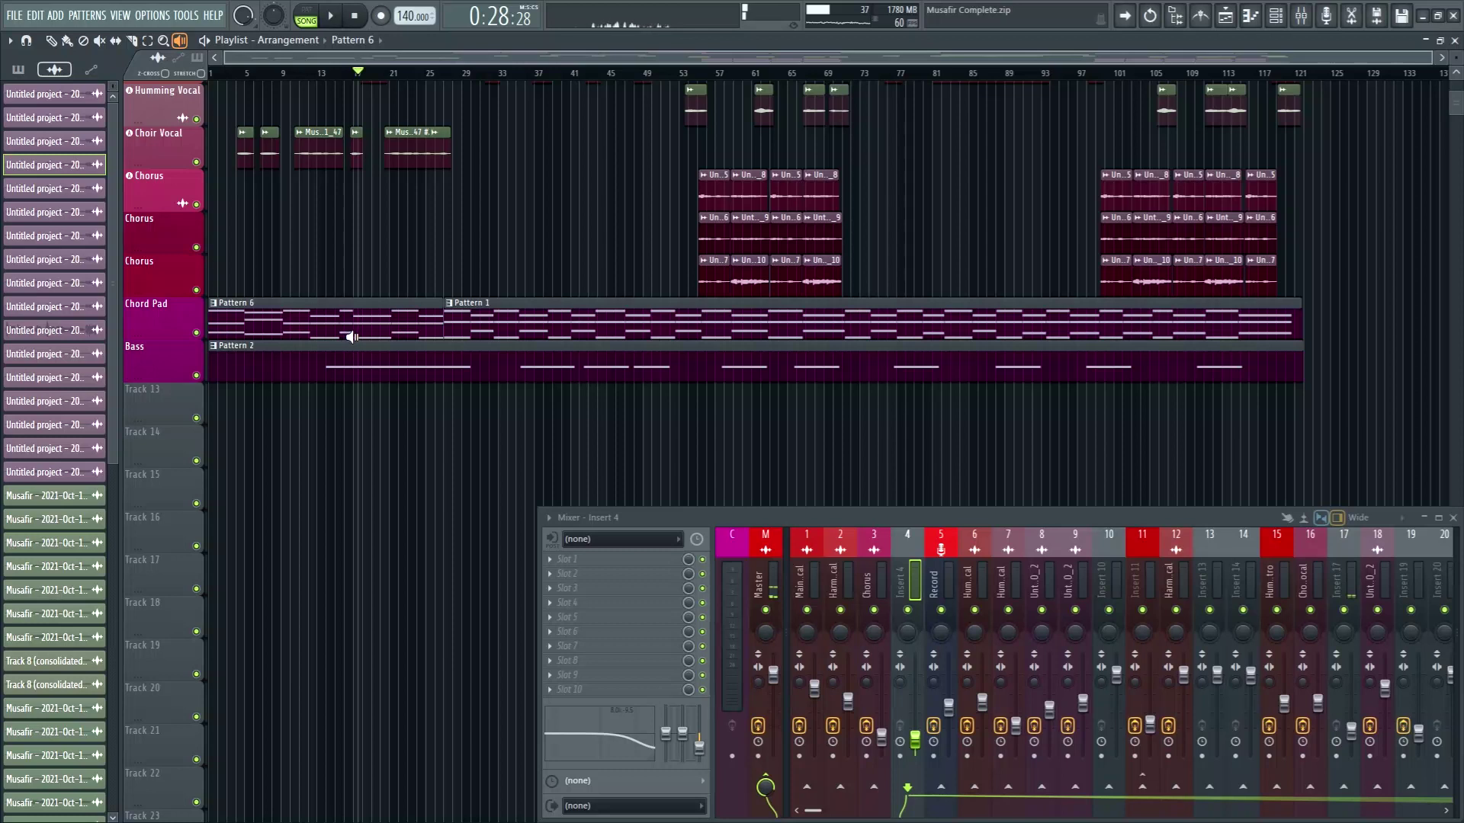
Check the vocal tracks above, and play the Chord Pad's Pattern 1 clip on its own from its start near bar 27
scroll(456, 244, "up", 5)
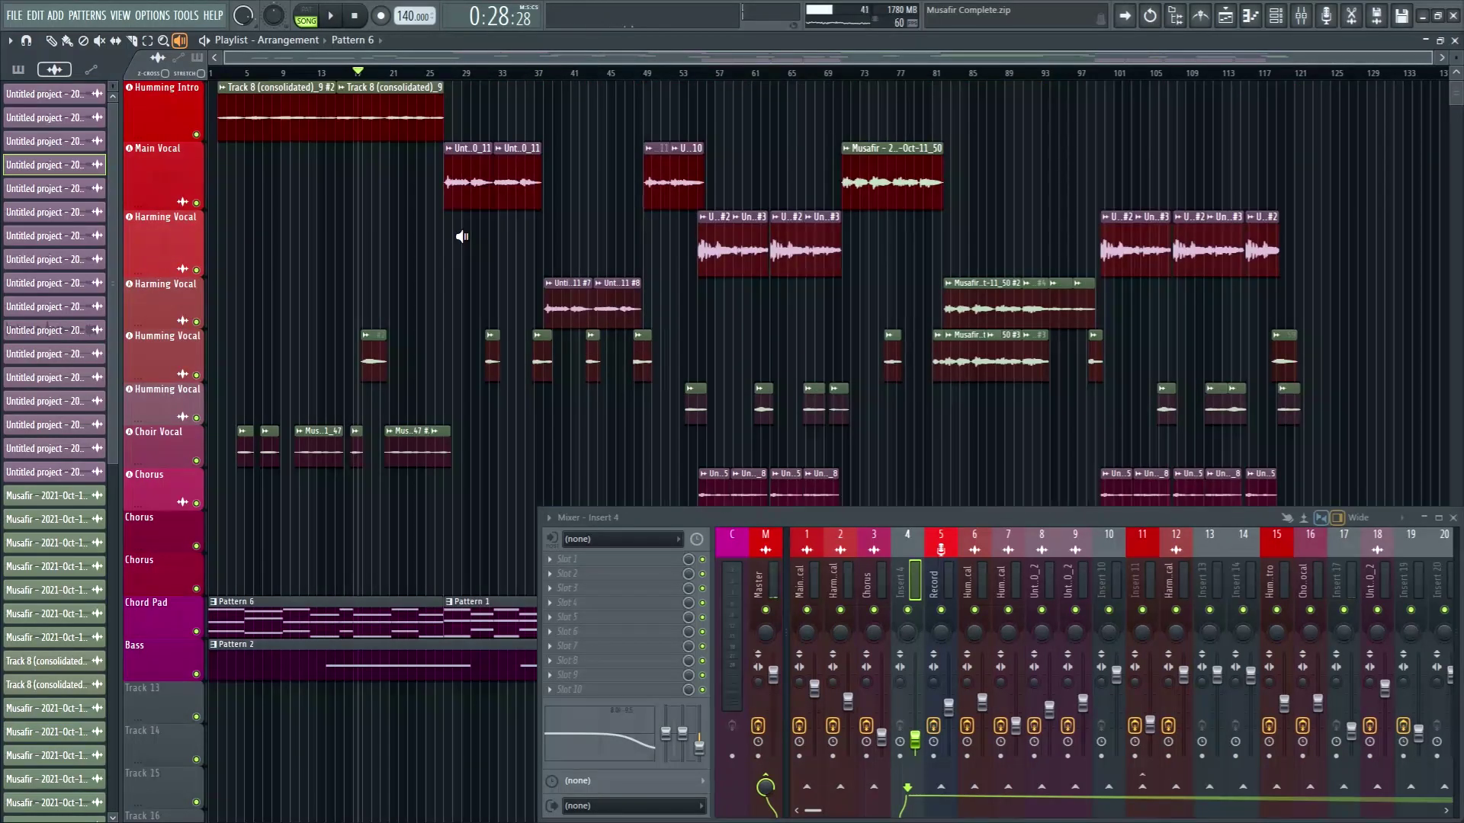
scroll(462, 237, "down", 2)
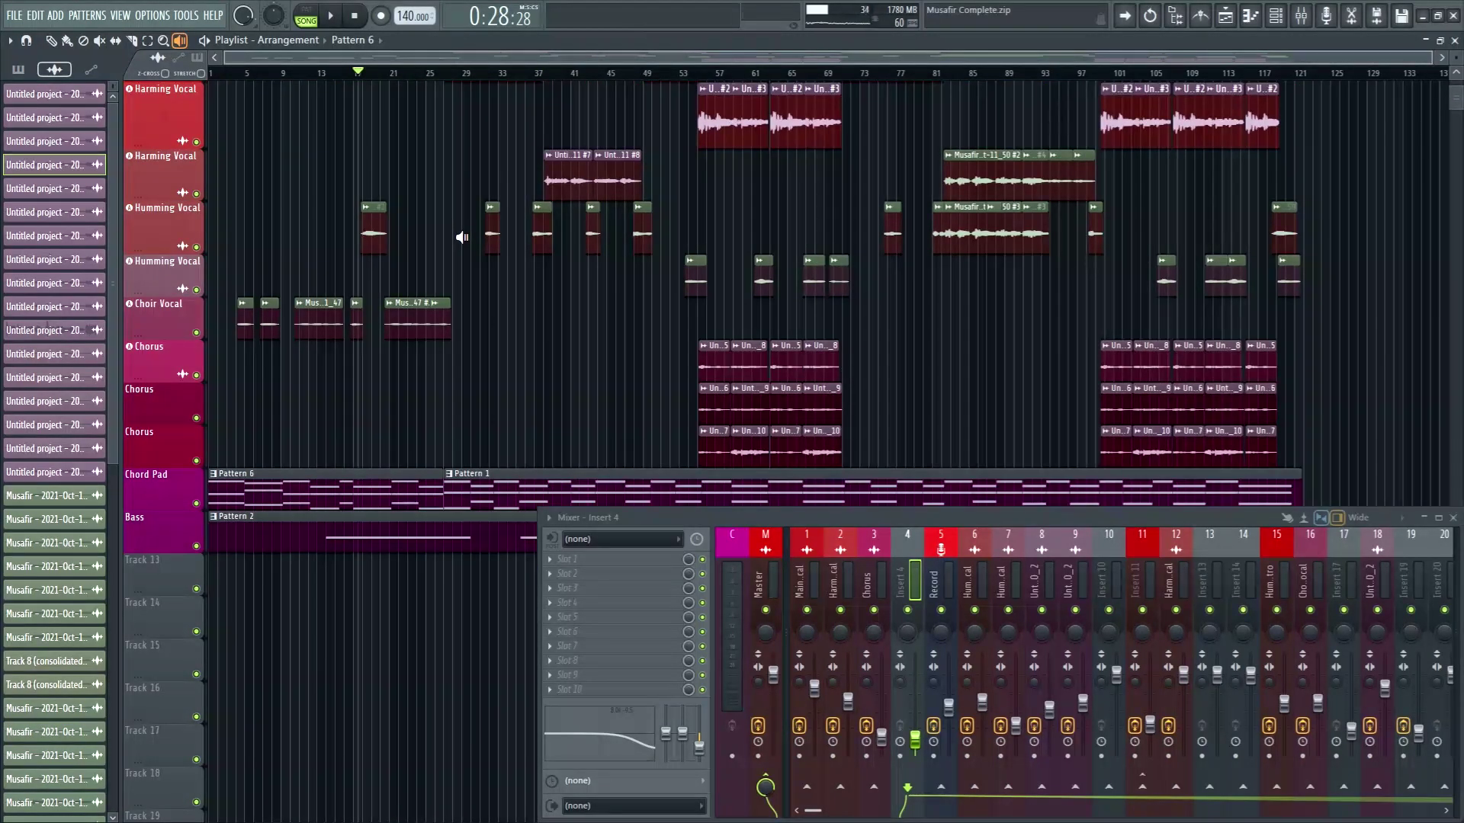
scroll(462, 238, "down", 2)
scroll(475, 272, "up", 4)
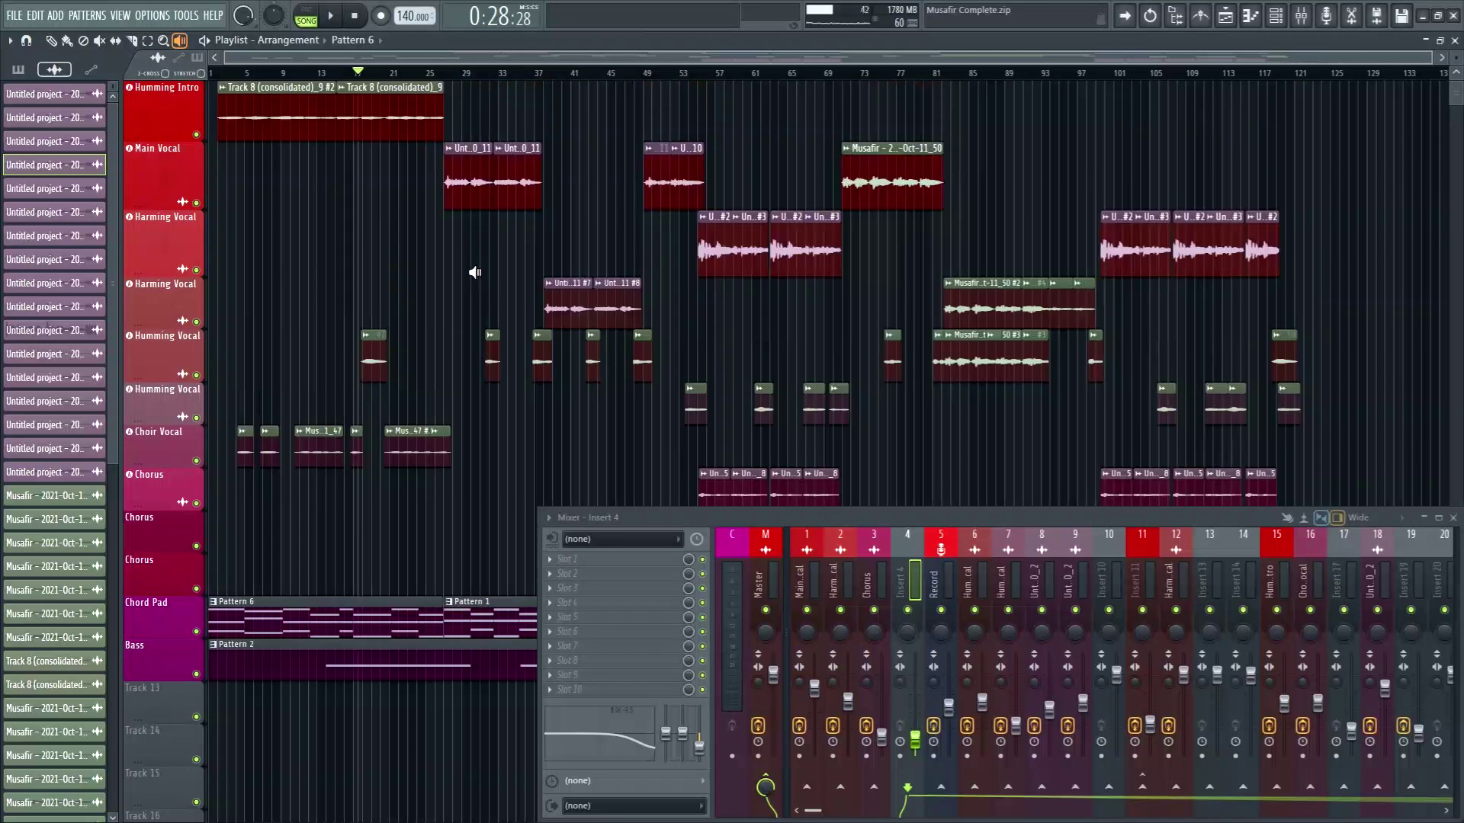
scroll(475, 272, "down", 4)
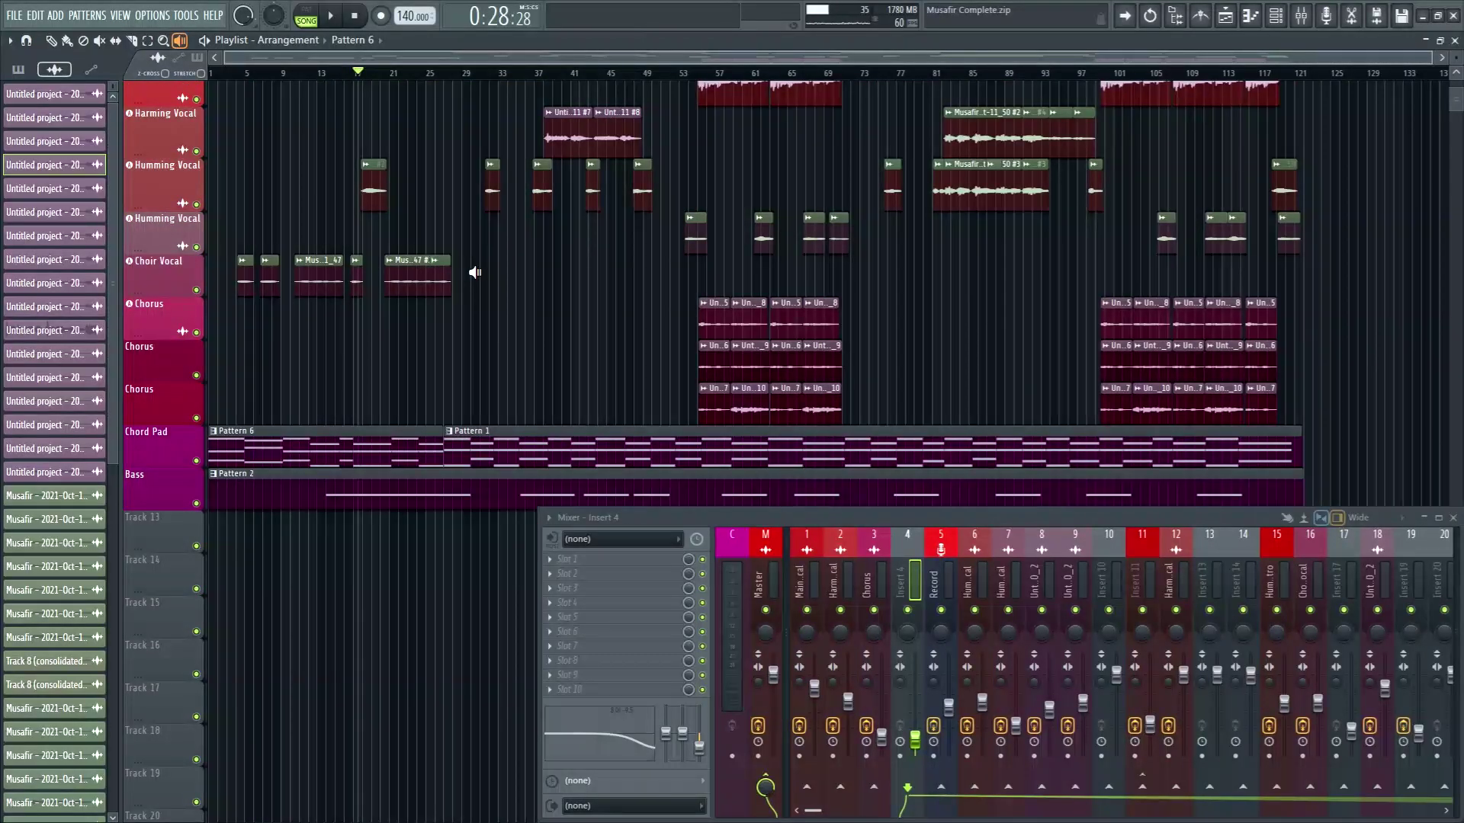
scroll(475, 272, "down", 3)
left_click(454, 327)
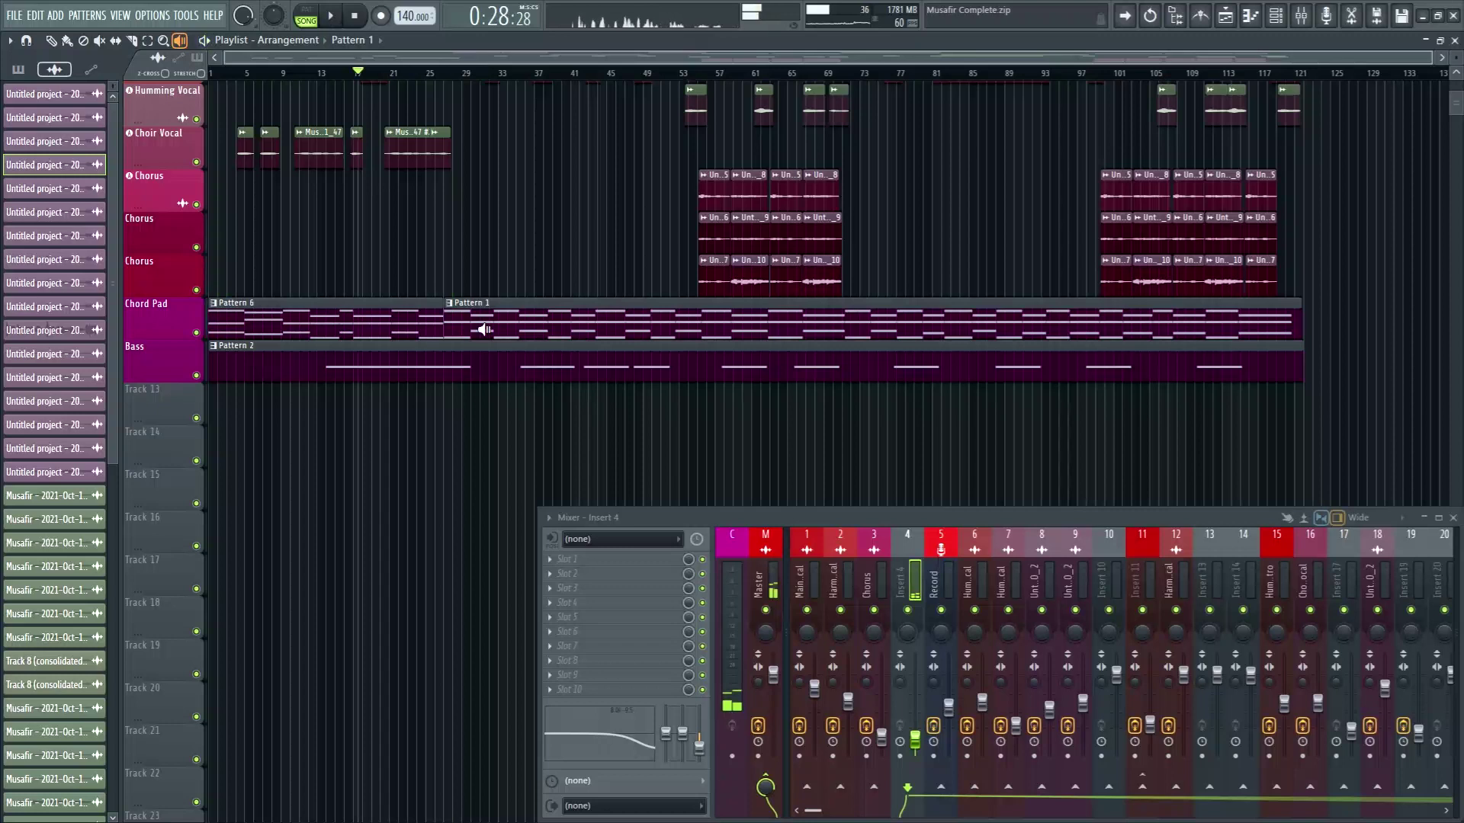
left_click_drag(474, 329, 500, 330)
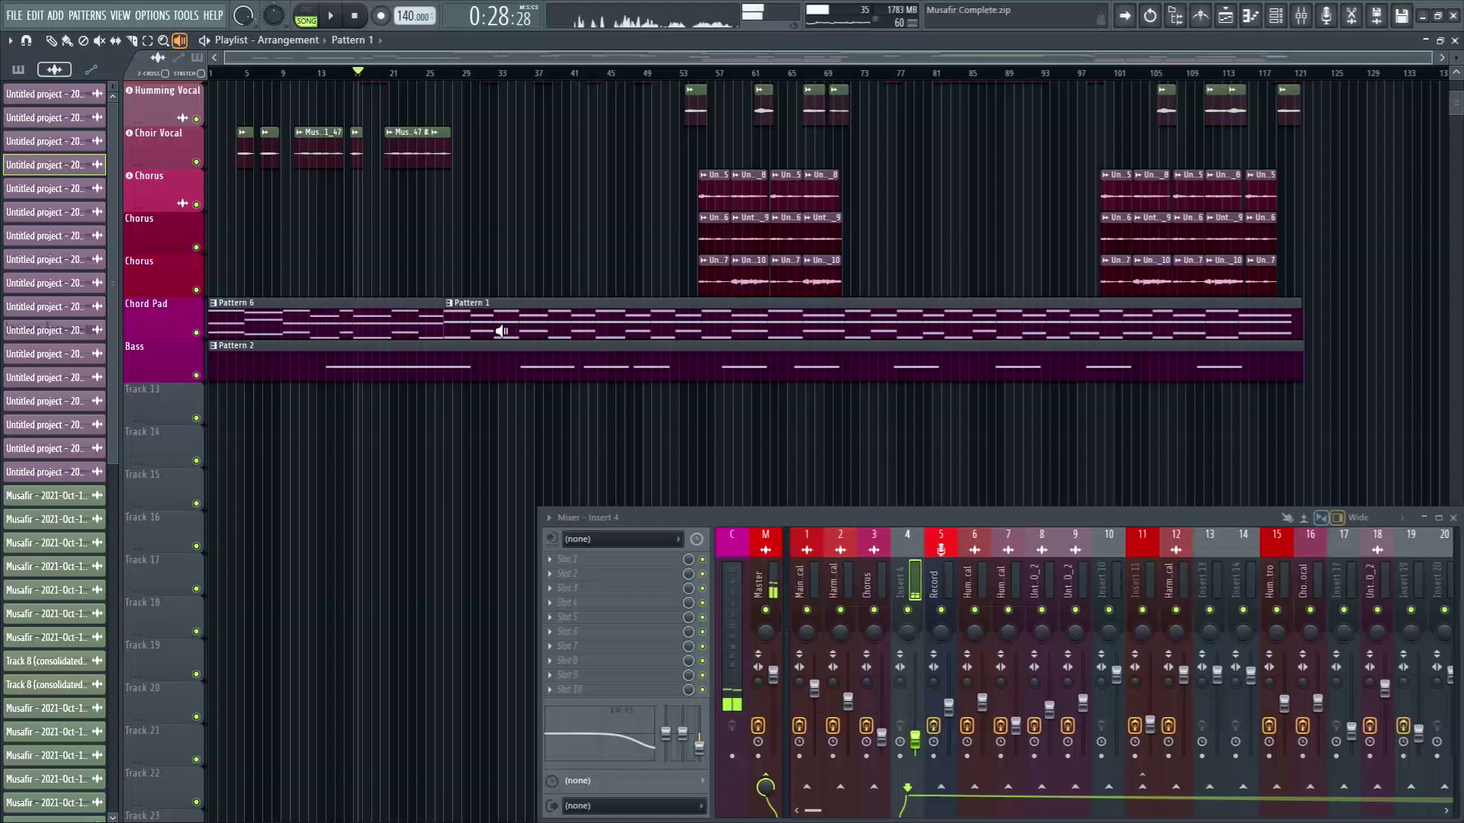
Play the Bass track's Pattern 2 clip on its own from its first note around bar 14 and from about bar 36
scroll(511, 260, "up", 1)
scroll(512, 260, "up", 6)
scroll(467, 271, "down", 6)
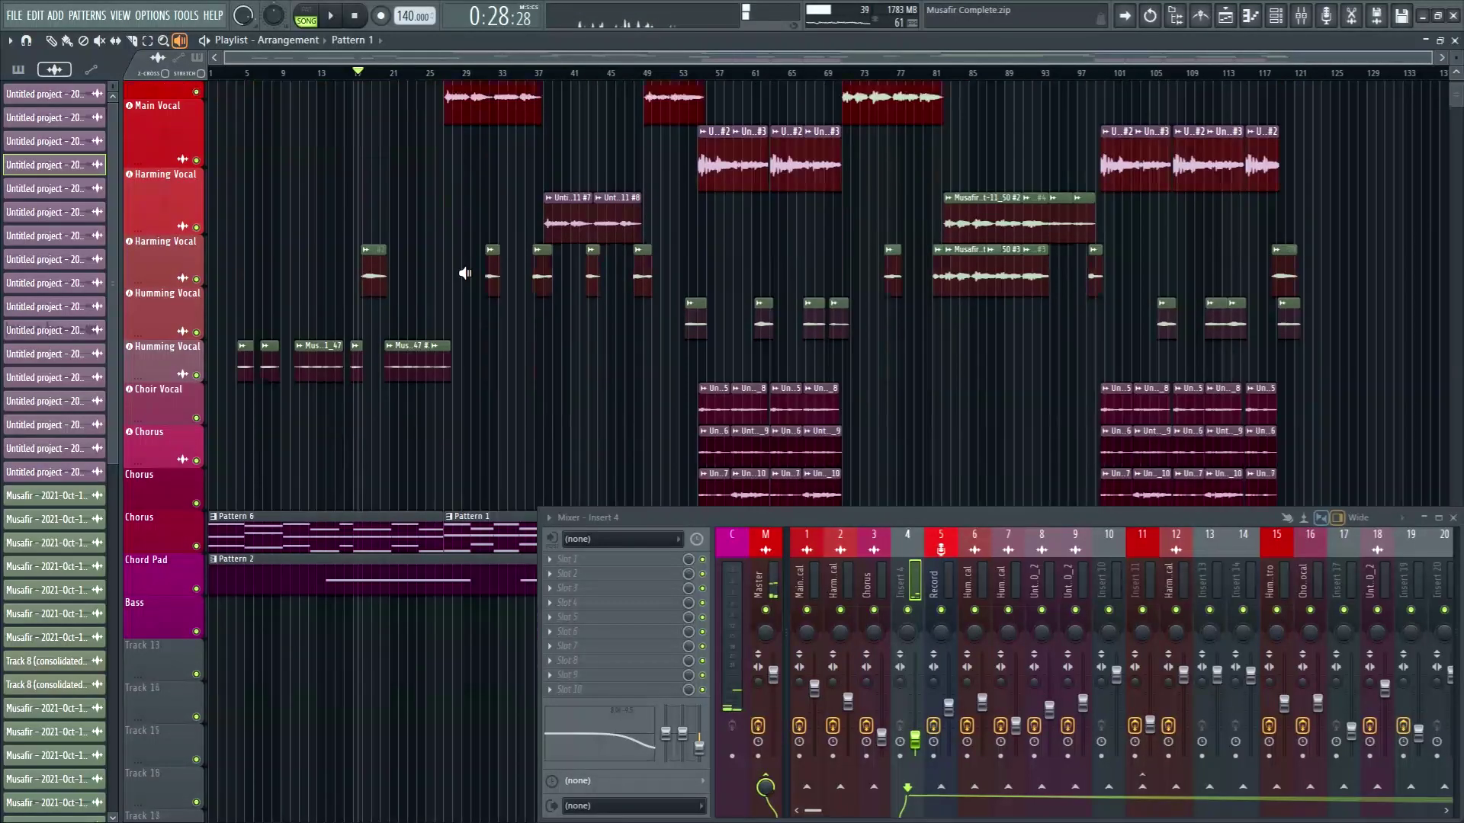
scroll(465, 274, "up", 6)
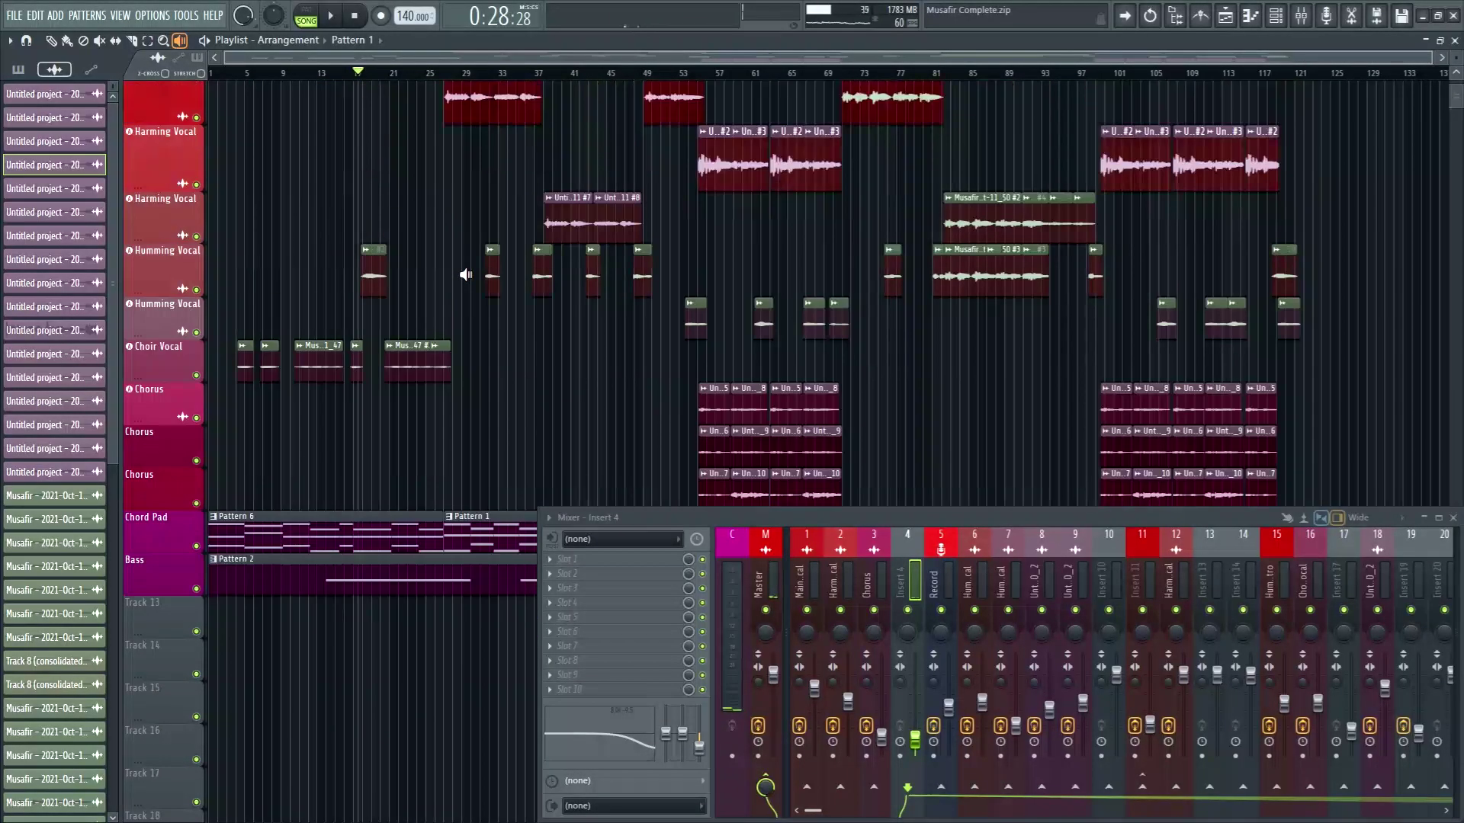
scroll(466, 276, "down", 6)
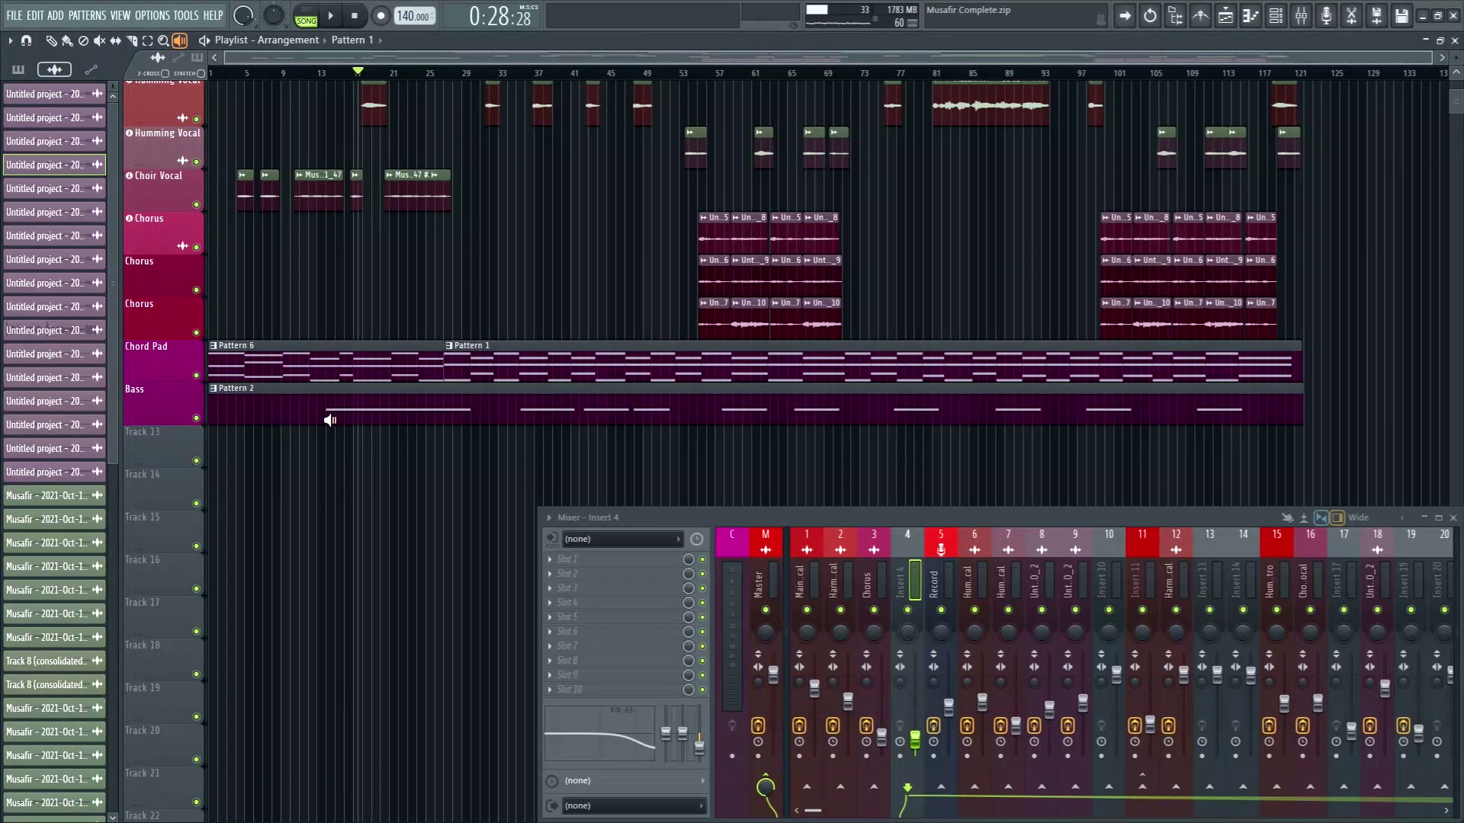
left_click_drag(324, 417, 533, 416)
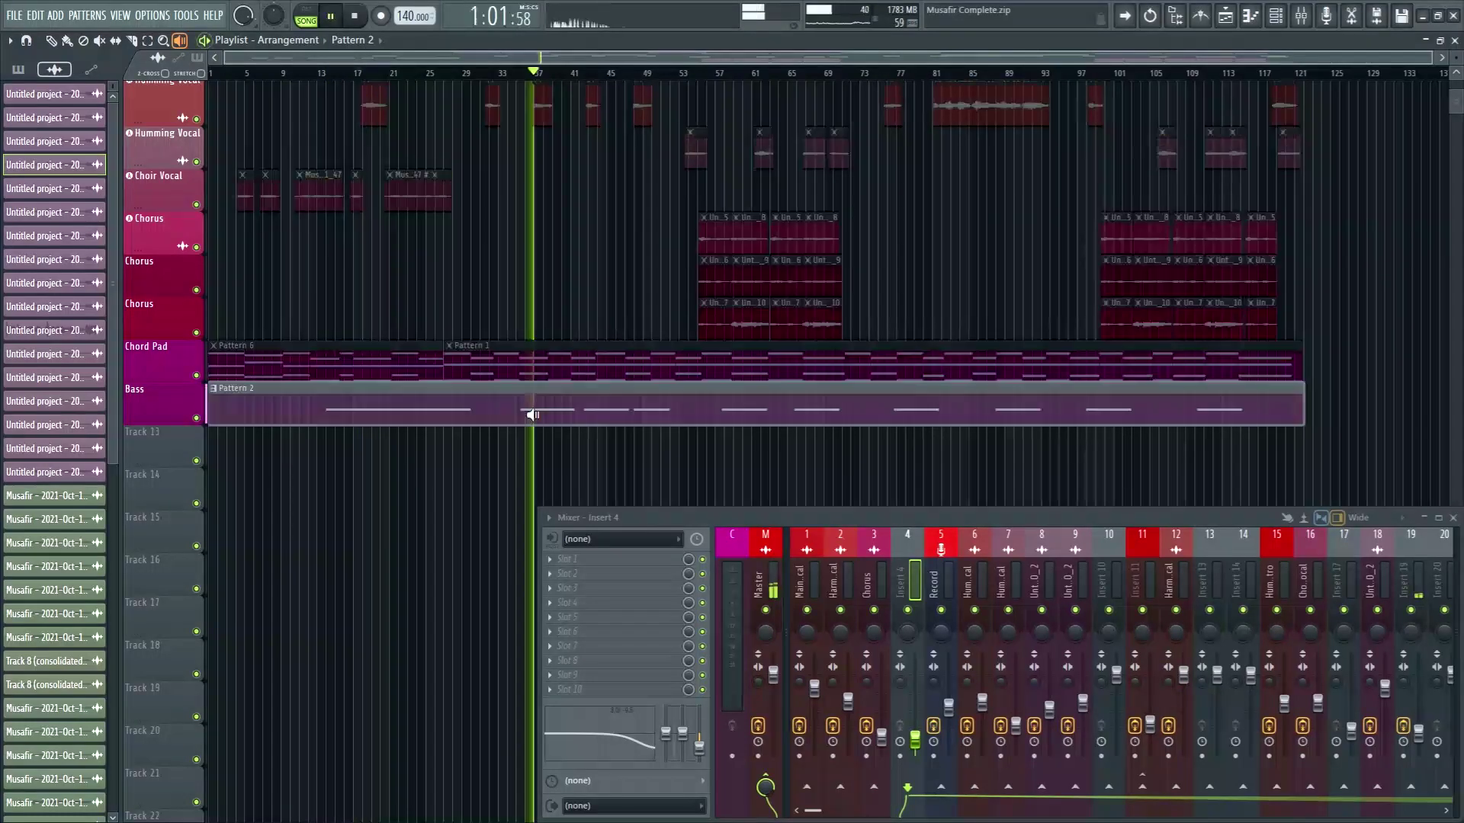
Play the long upper Humming Vocal clip starting around bar 81 on its own
scroll(453, 311, "up", 5)
scroll(453, 312, "down", 8)
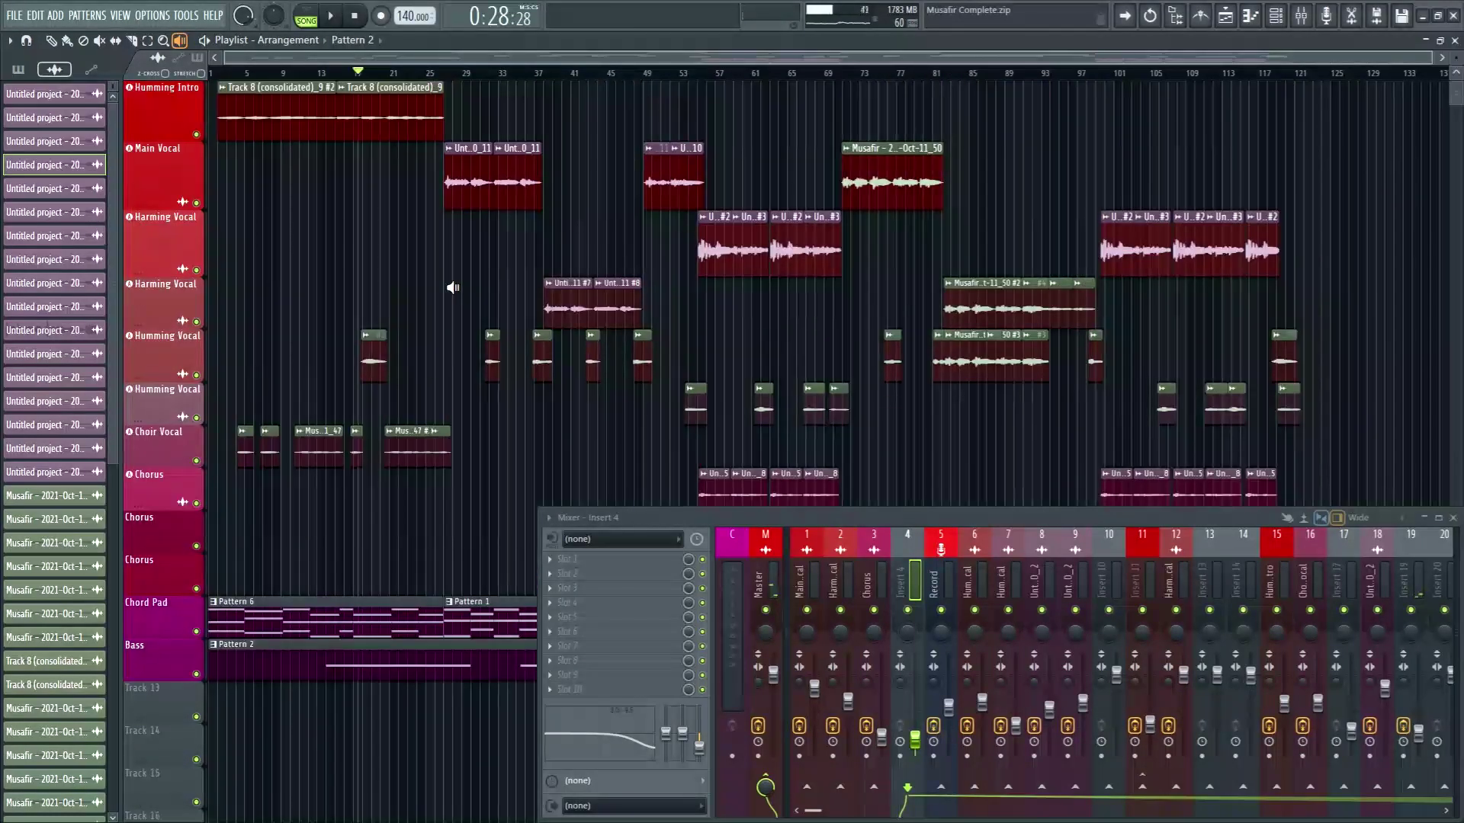
scroll(483, 442, "up", 9)
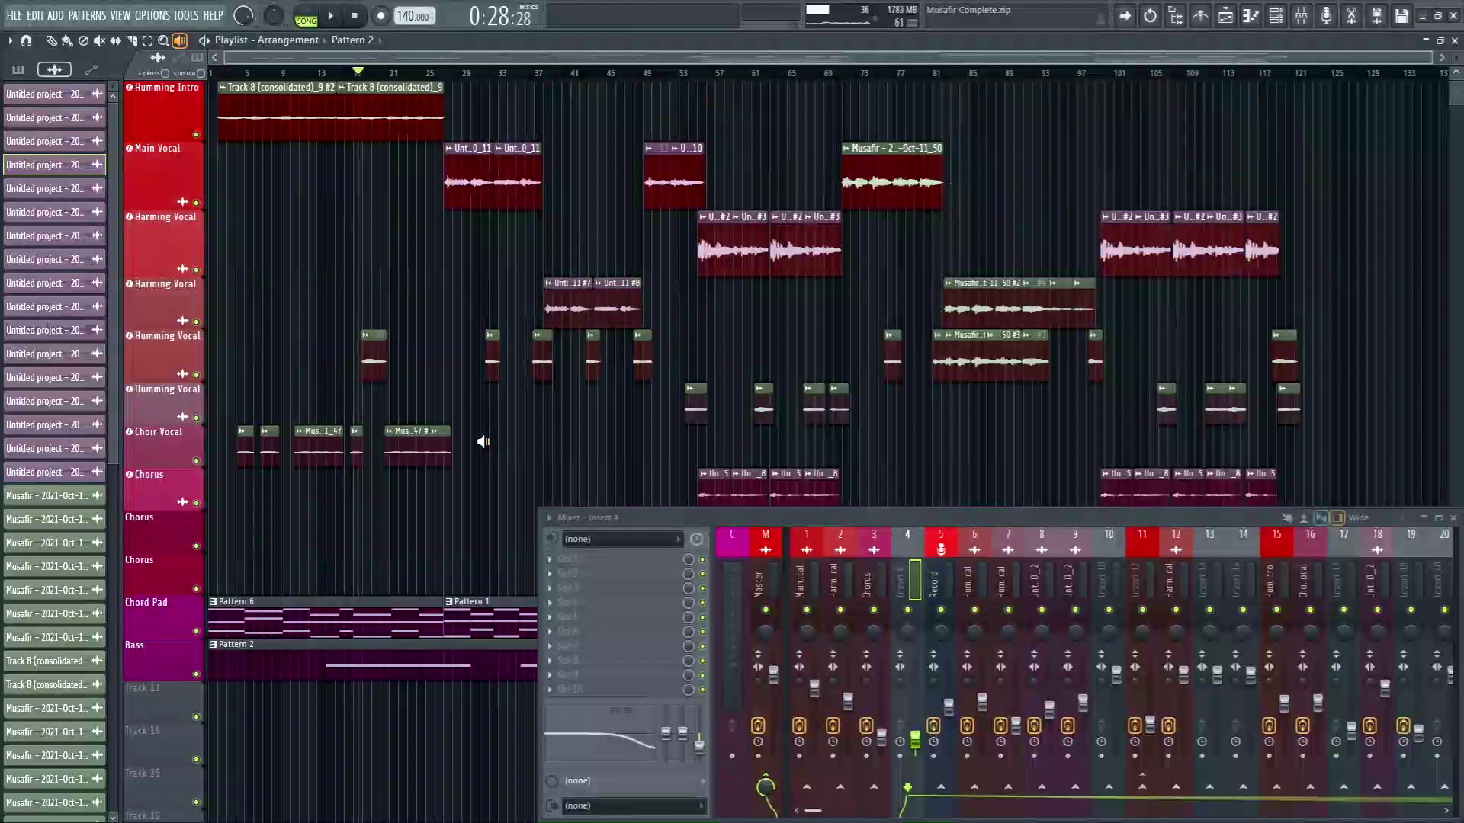
scroll(561, 461, "down", 2)
scroll(549, 439, "up", 3)
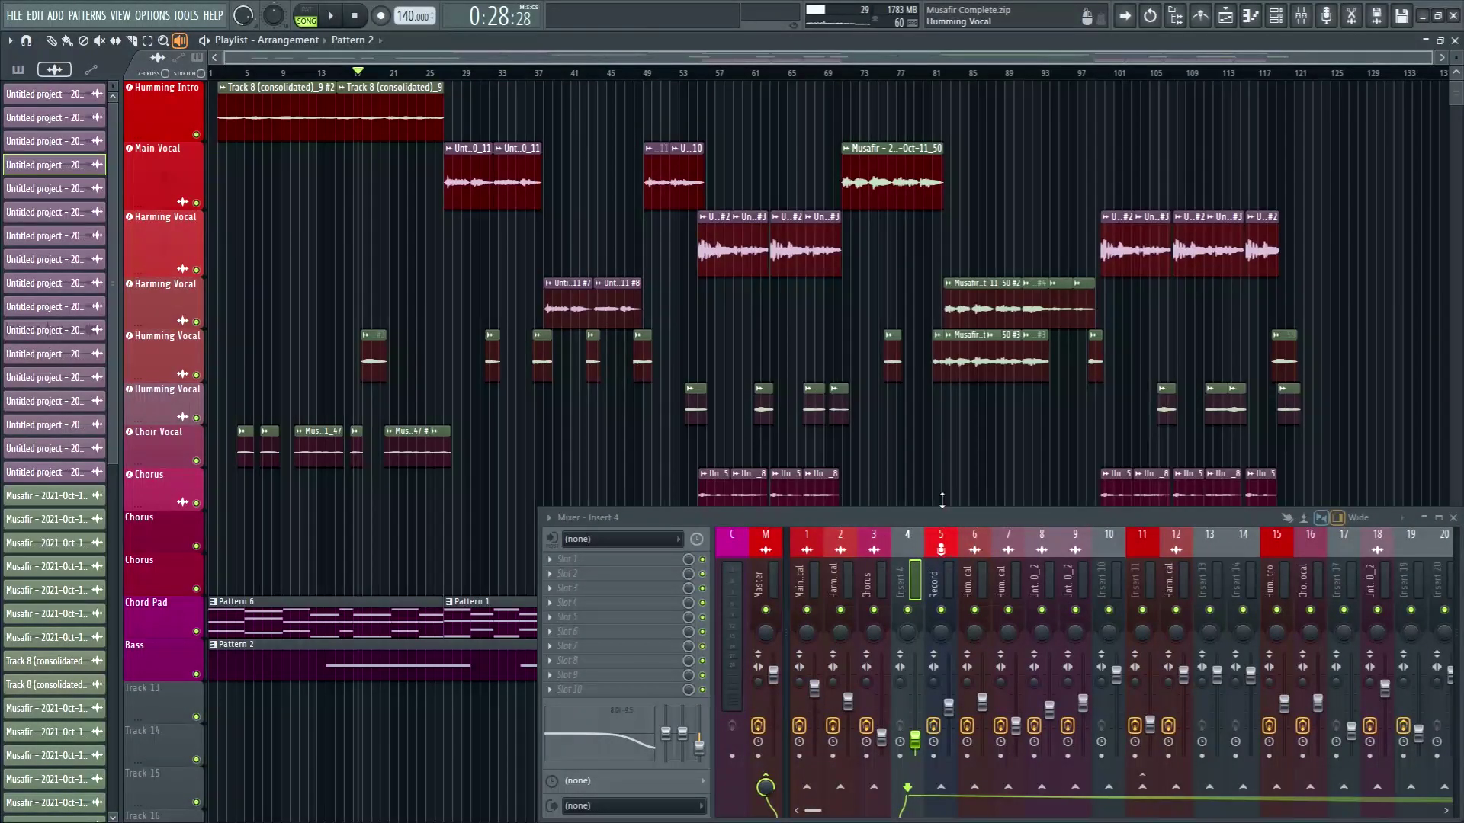
left_click(932, 373)
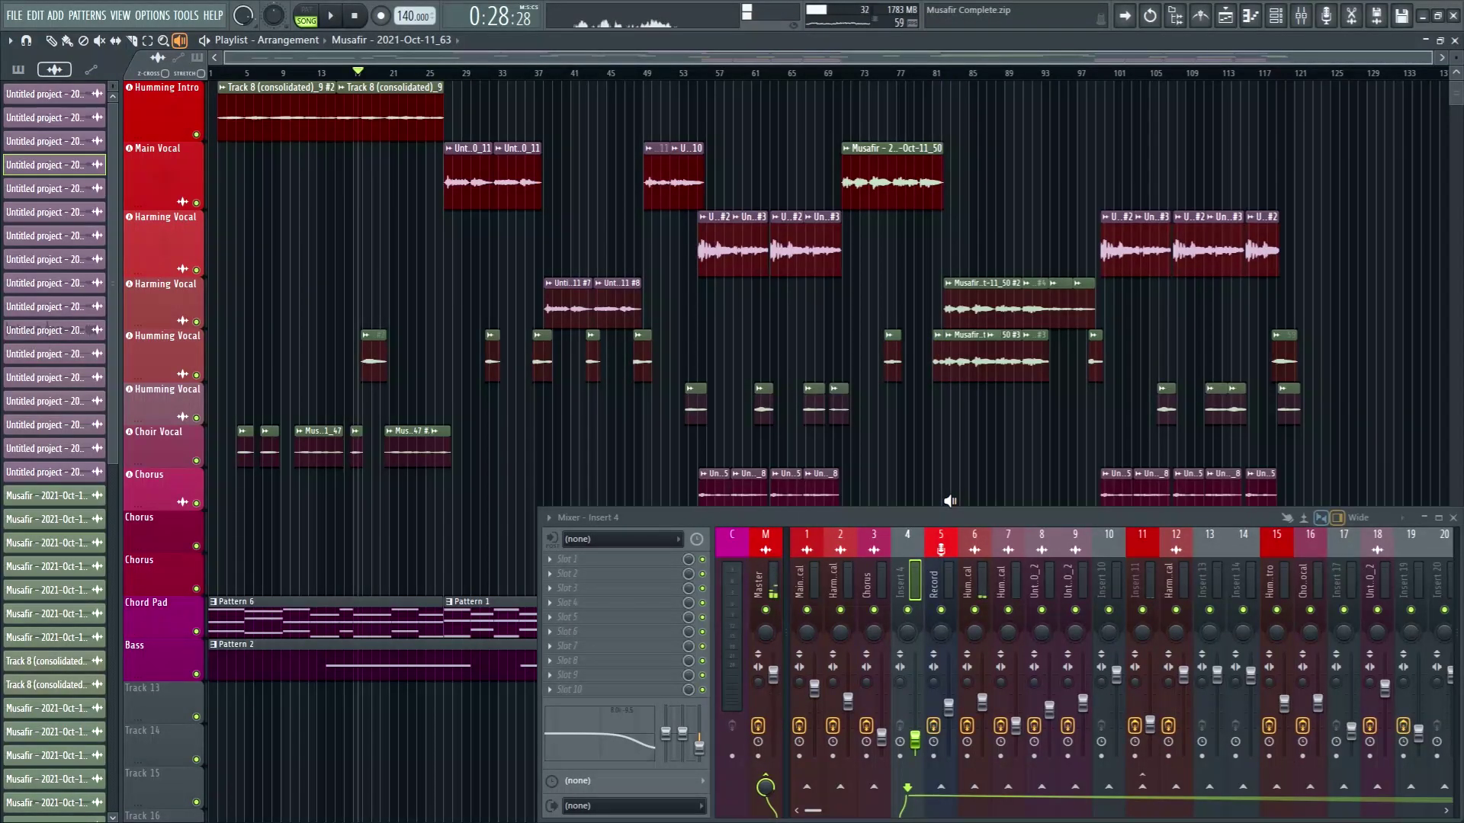
Review the AVOX CHOIR and Fruity Reeverb 2 settings on the Humming Vocal track at mixer insert 6
left_click(972, 544)
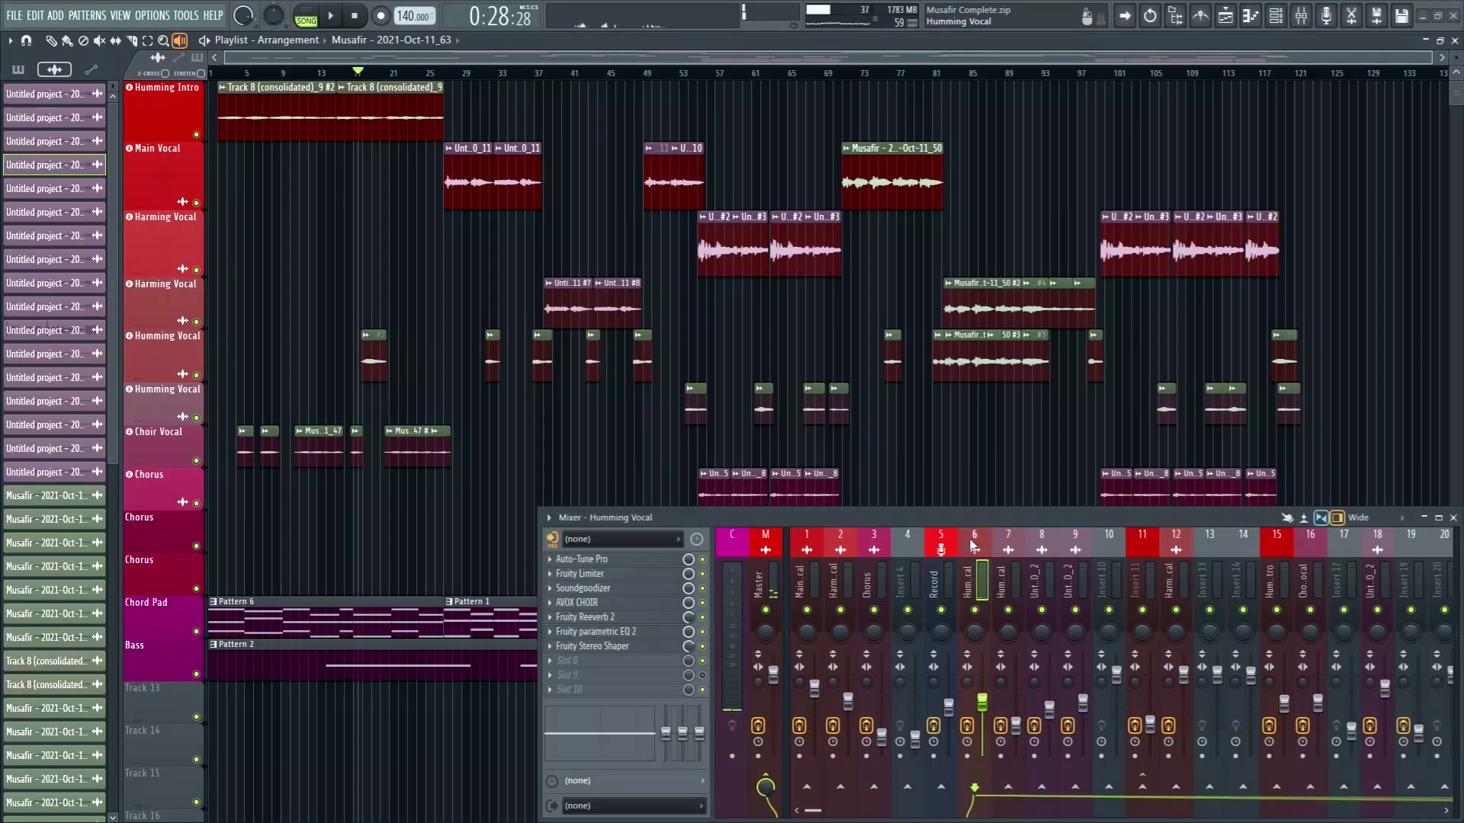
left_click(592, 607)
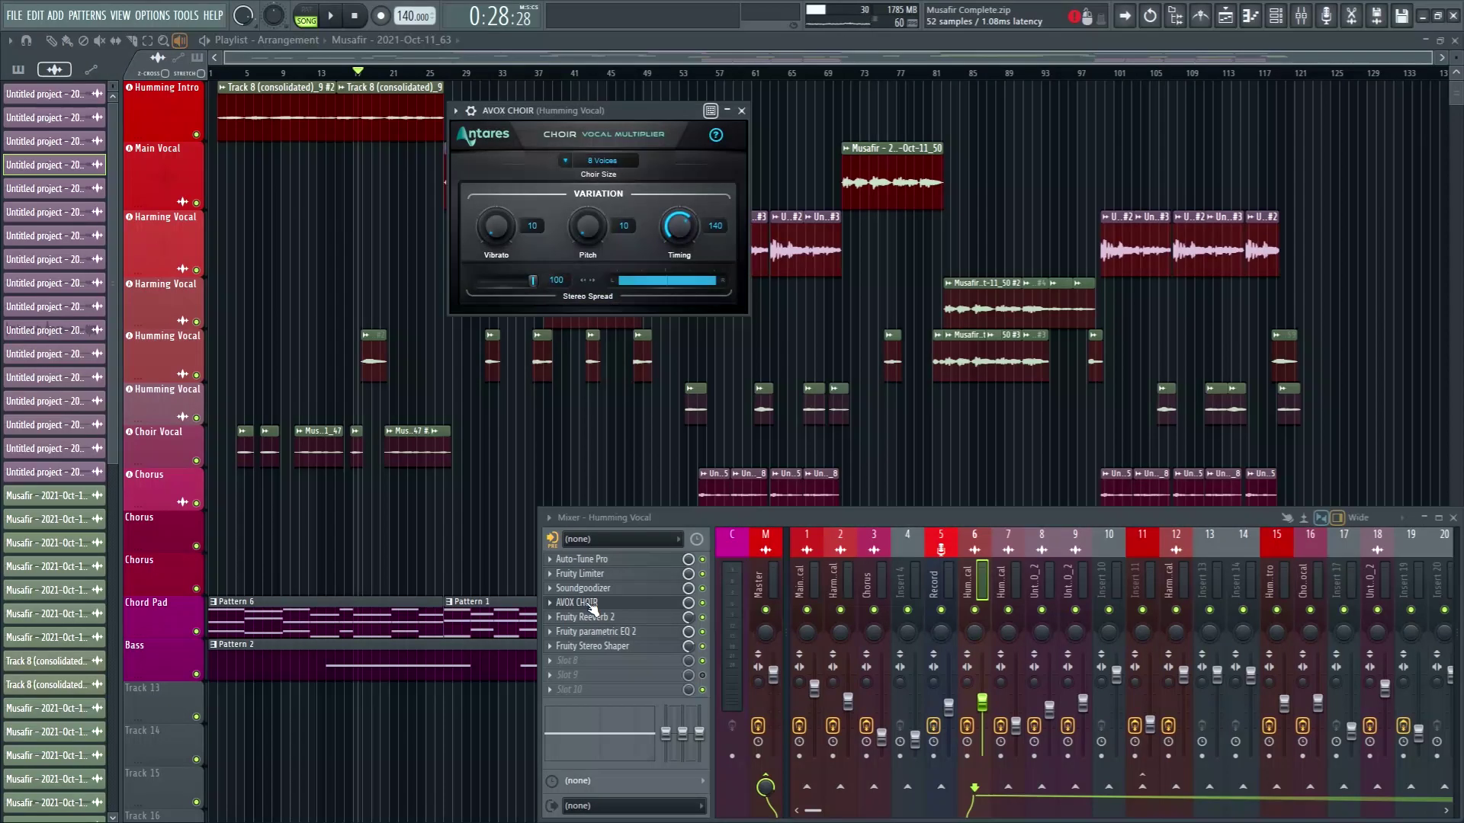
left_click(592, 606)
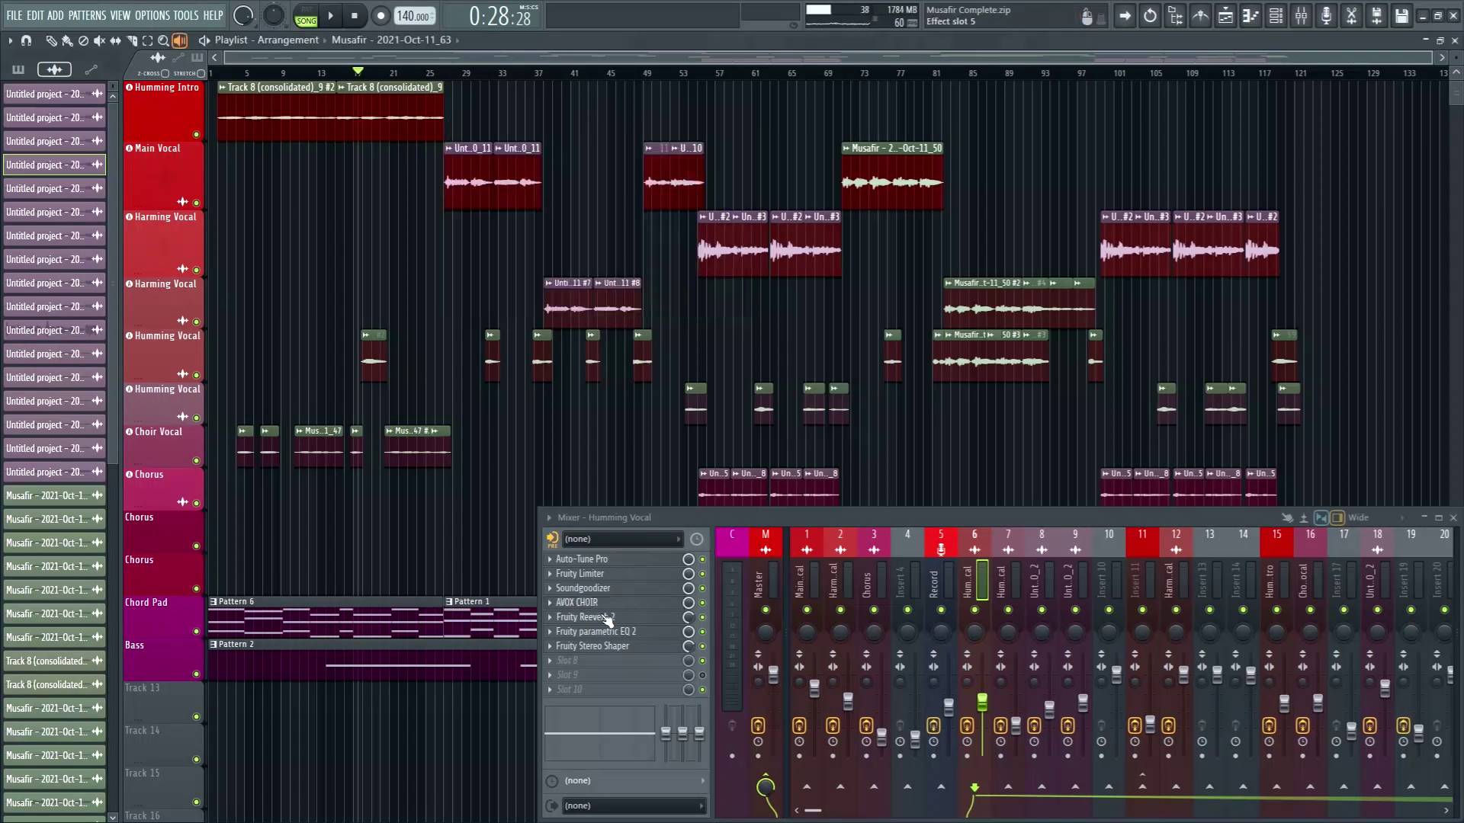
left_click(599, 622)
left_click(599, 622)
Nudge band 1 slightly lower in frequency in the Humming Vocal insert's Fruity parametric EQ 2
left_click(605, 633)
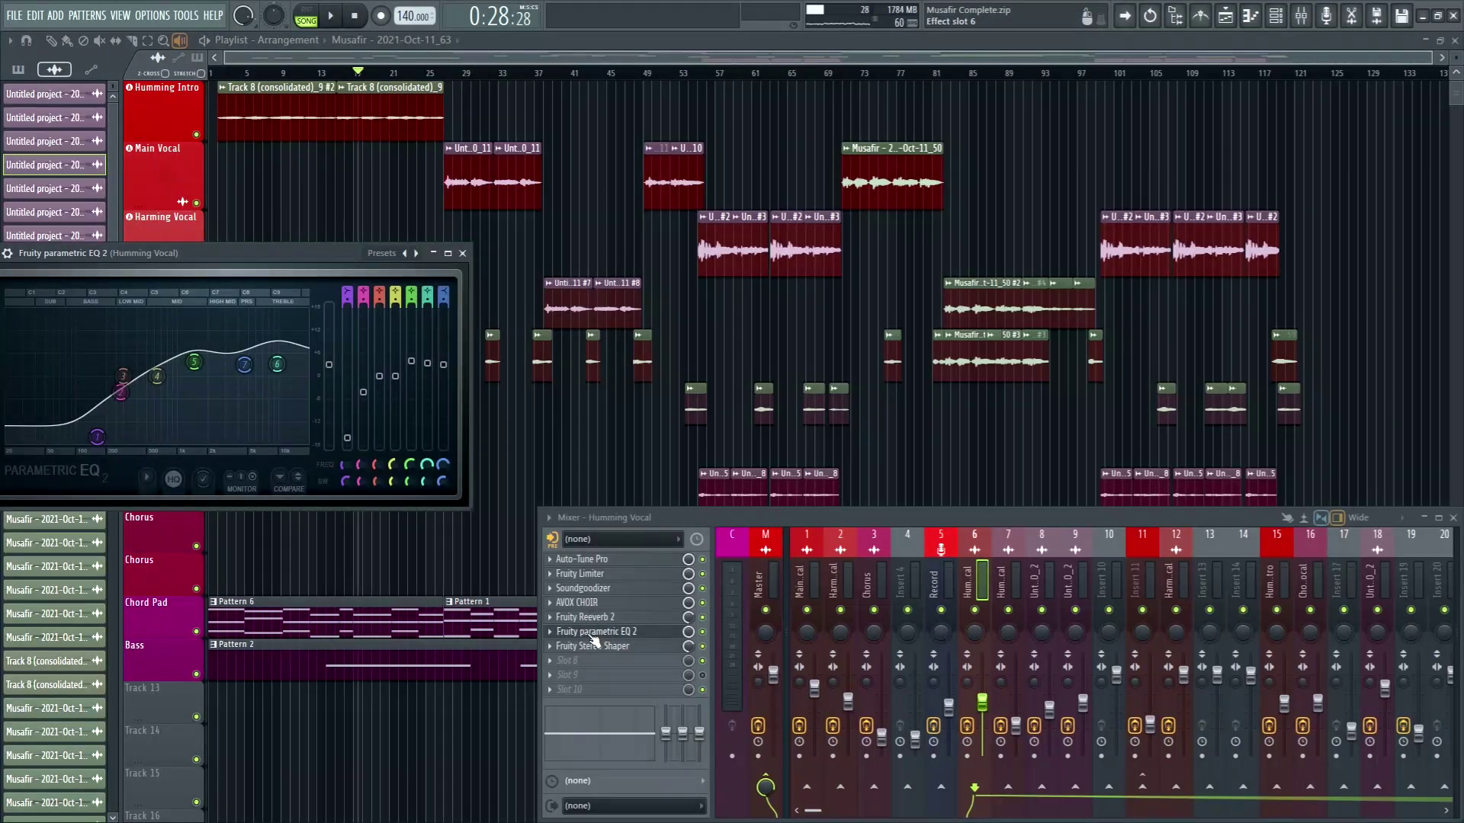
left_click_drag(205, 258, 459, 249)
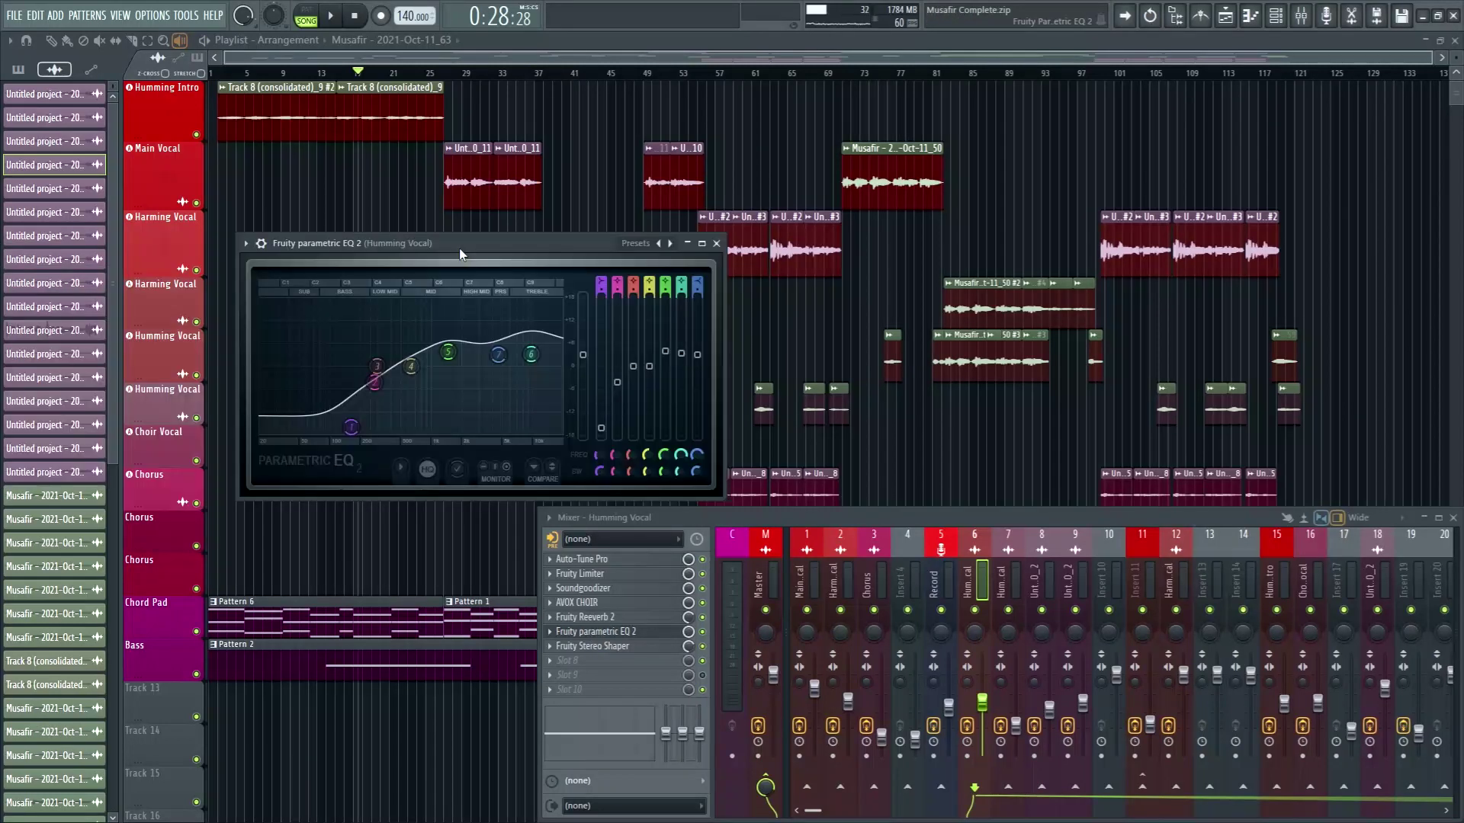
left_click_drag(351, 427, 349, 427)
Look through the Fruity Stereo Shaper settings and its Stereoize presets on the Humming Vocal insert, and close both effect windows
left_click(592, 645)
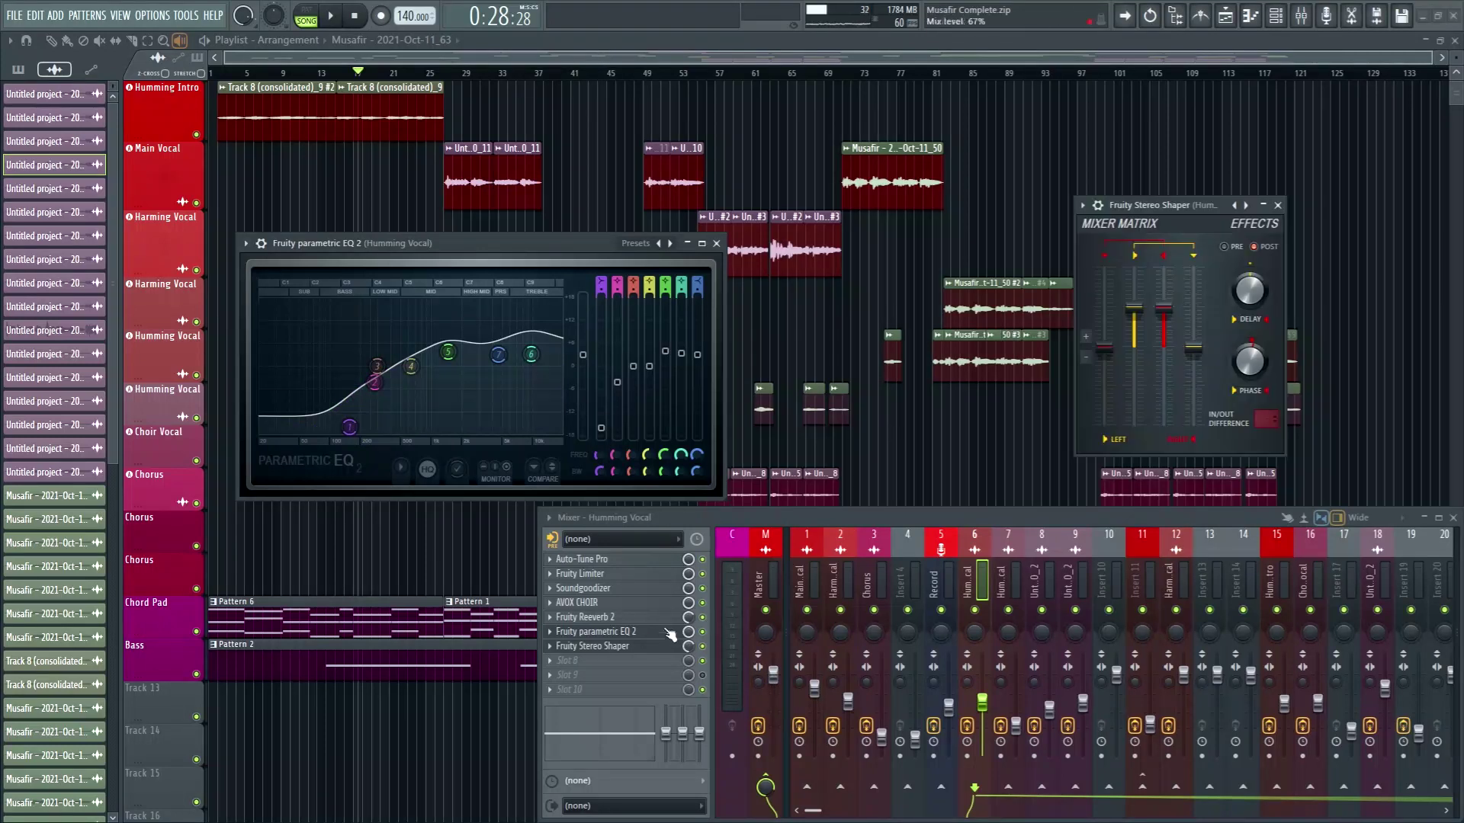
left_click(1081, 205)
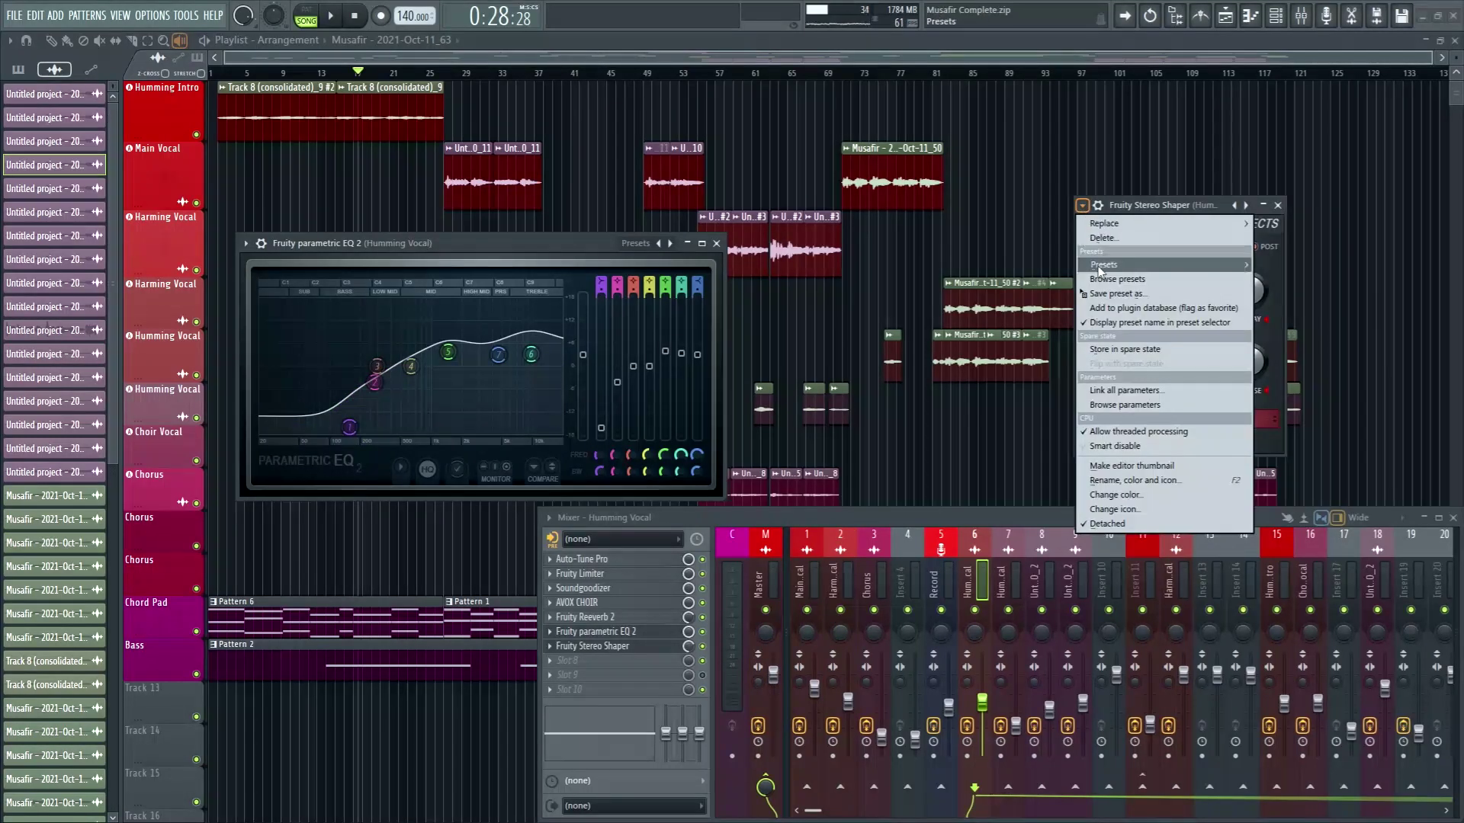
mouse_move(1218, 269)
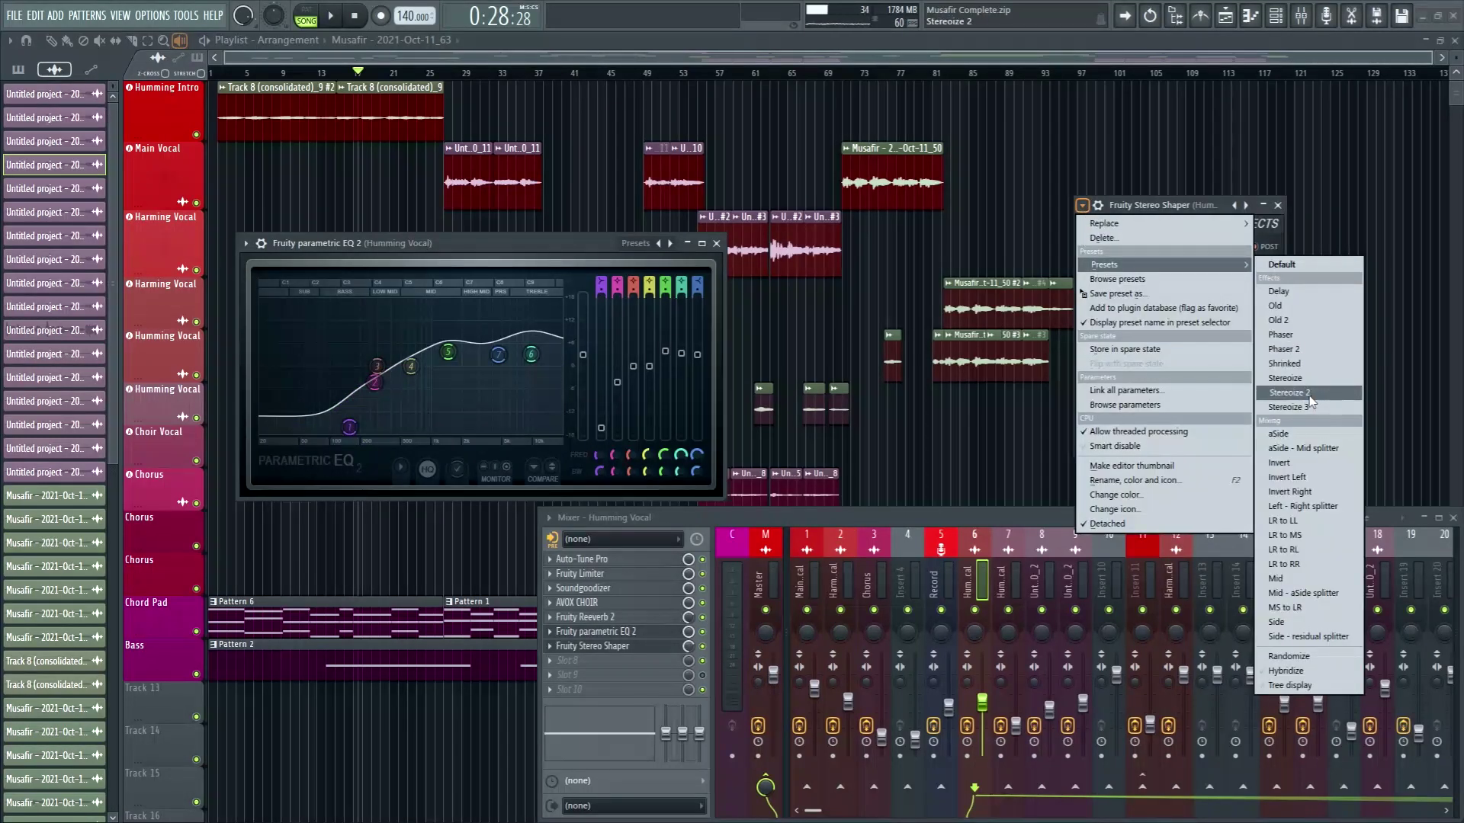
left_click(1277, 205)
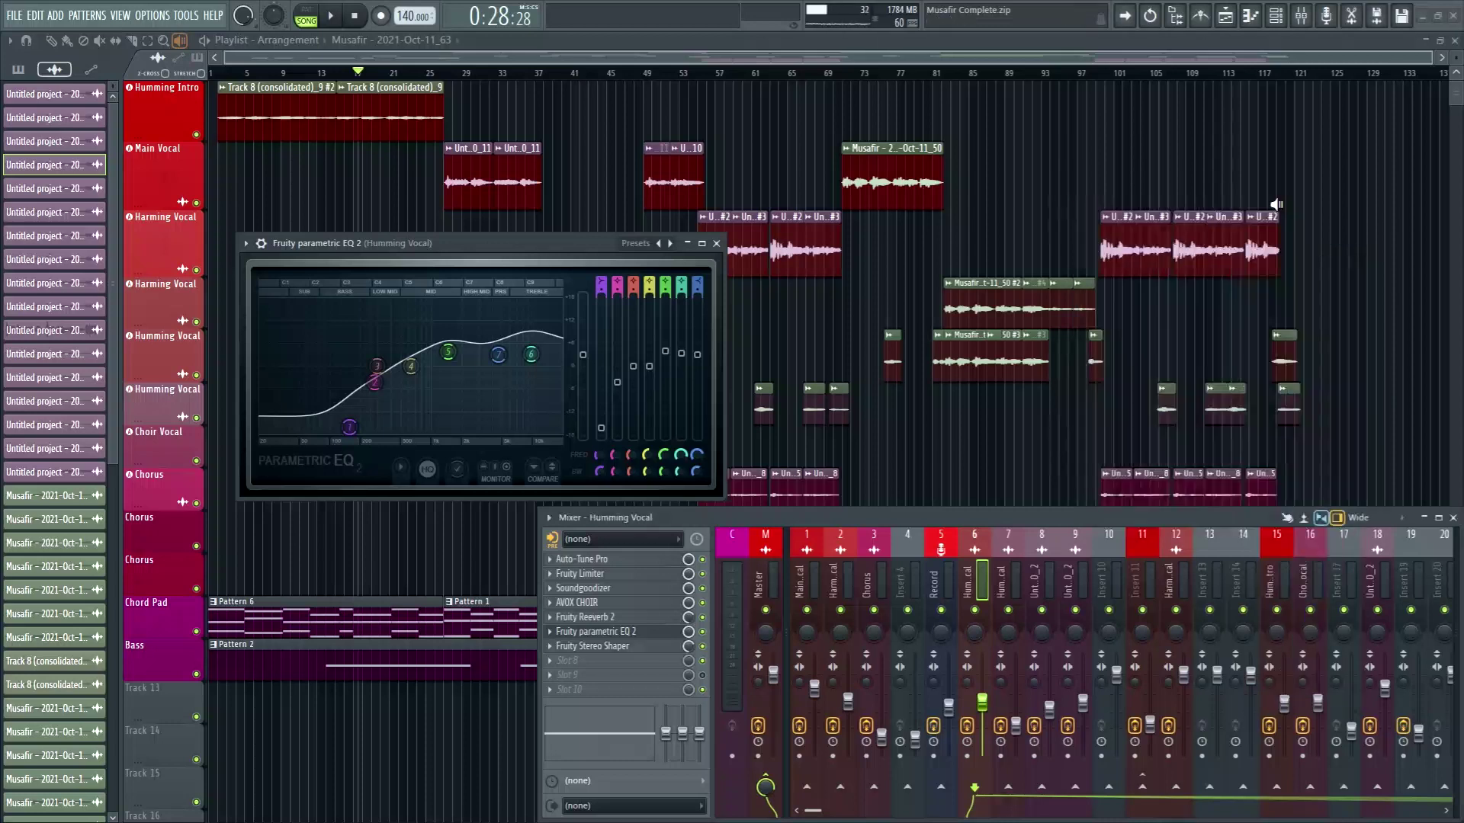
left_click(716, 243)
scroll(913, 453, "down", 5)
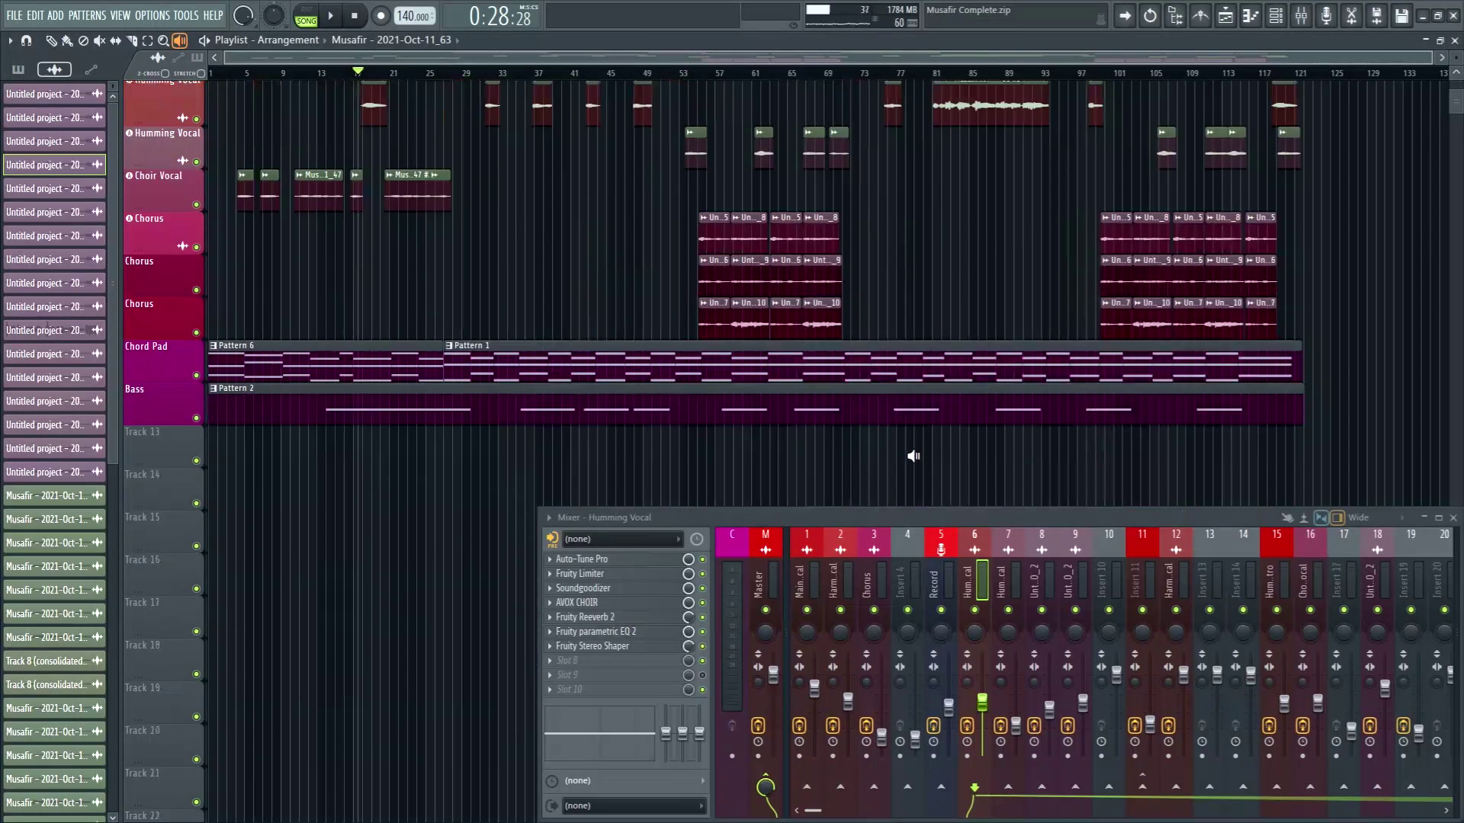
scroll(913, 452, "up", 5)
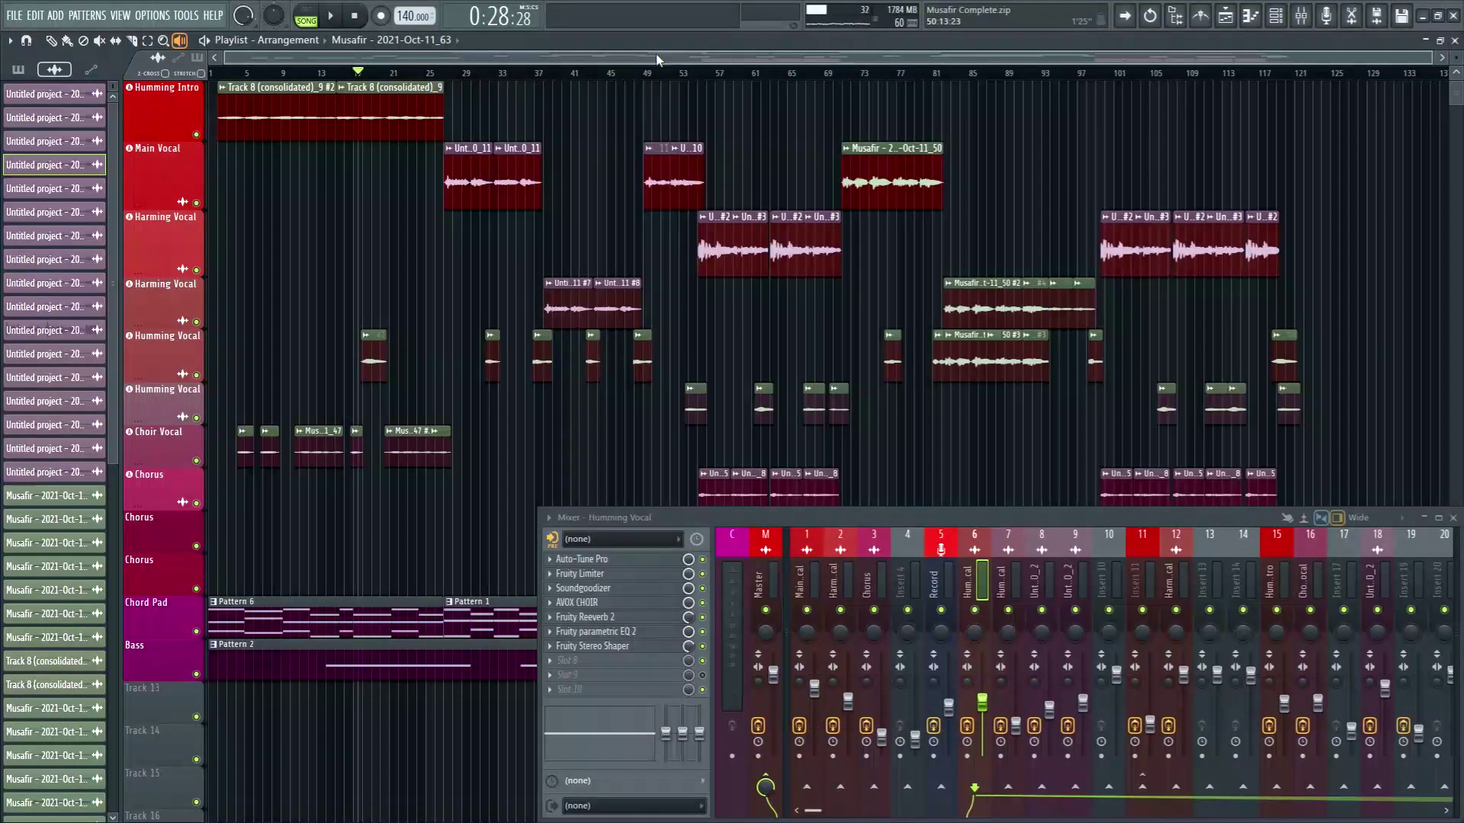
scroll(663, 80, "up", 4)
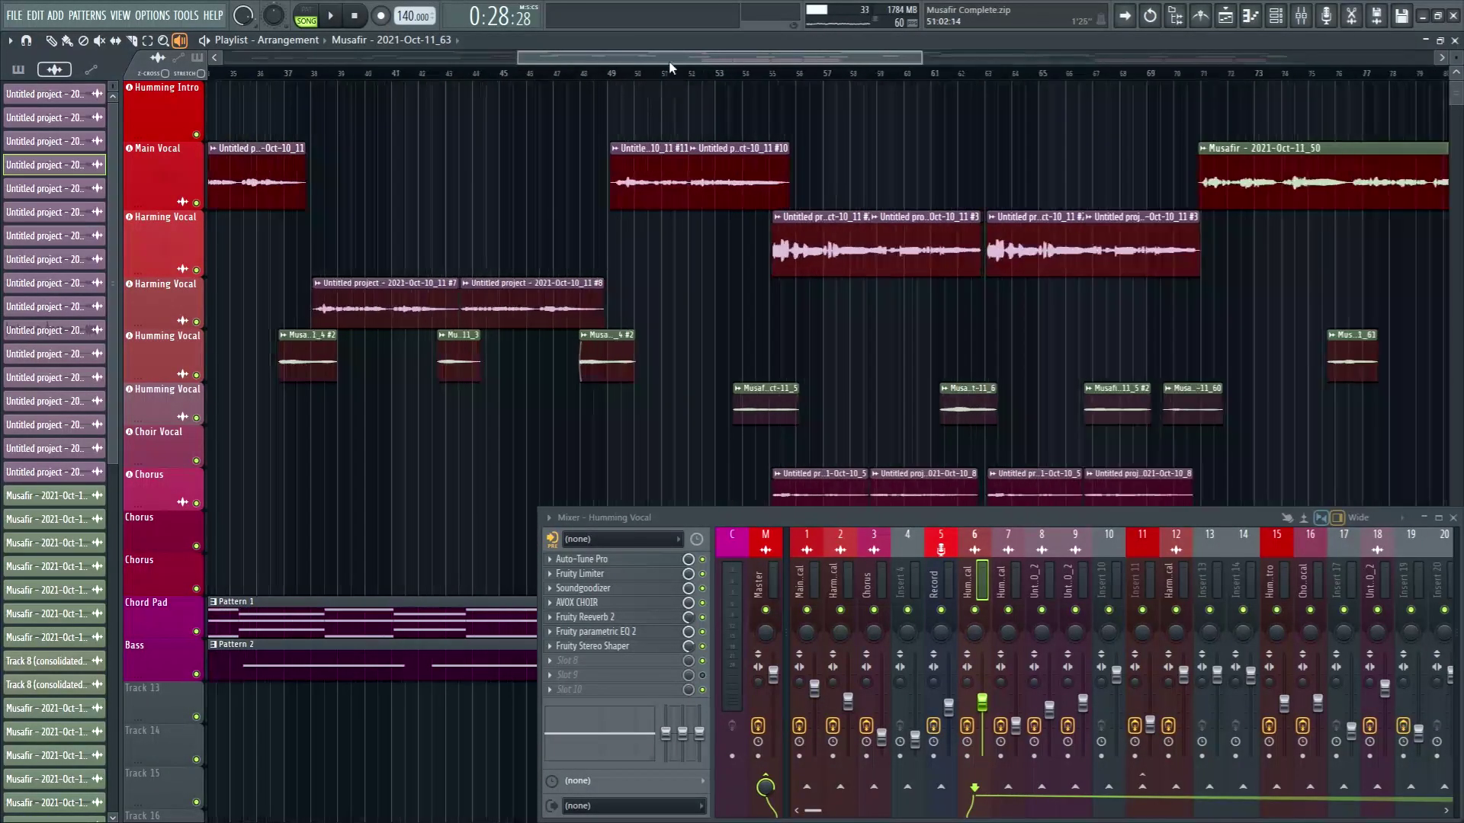
scroll(314, 78, "down", 4)
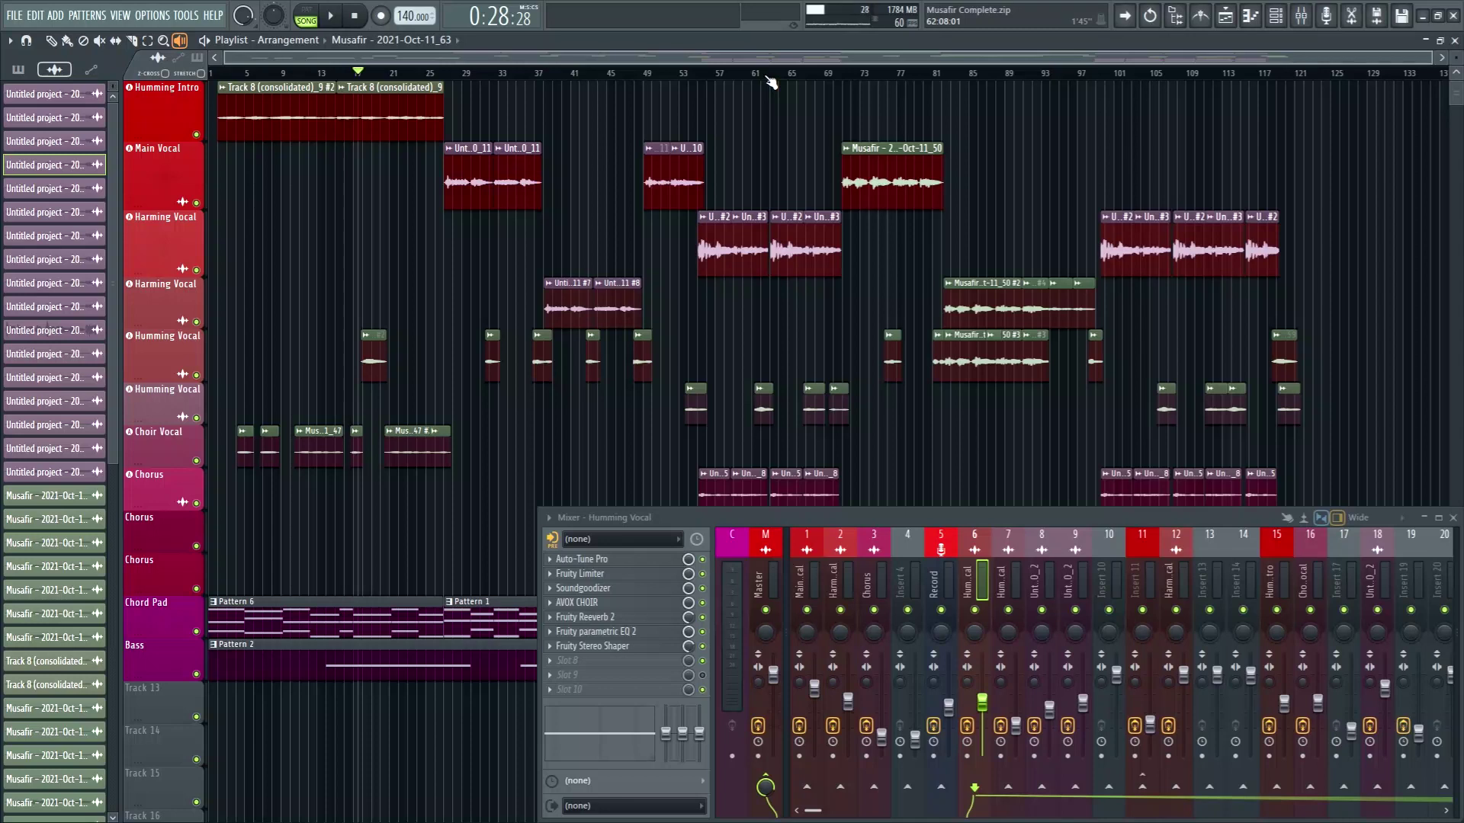
key("super")
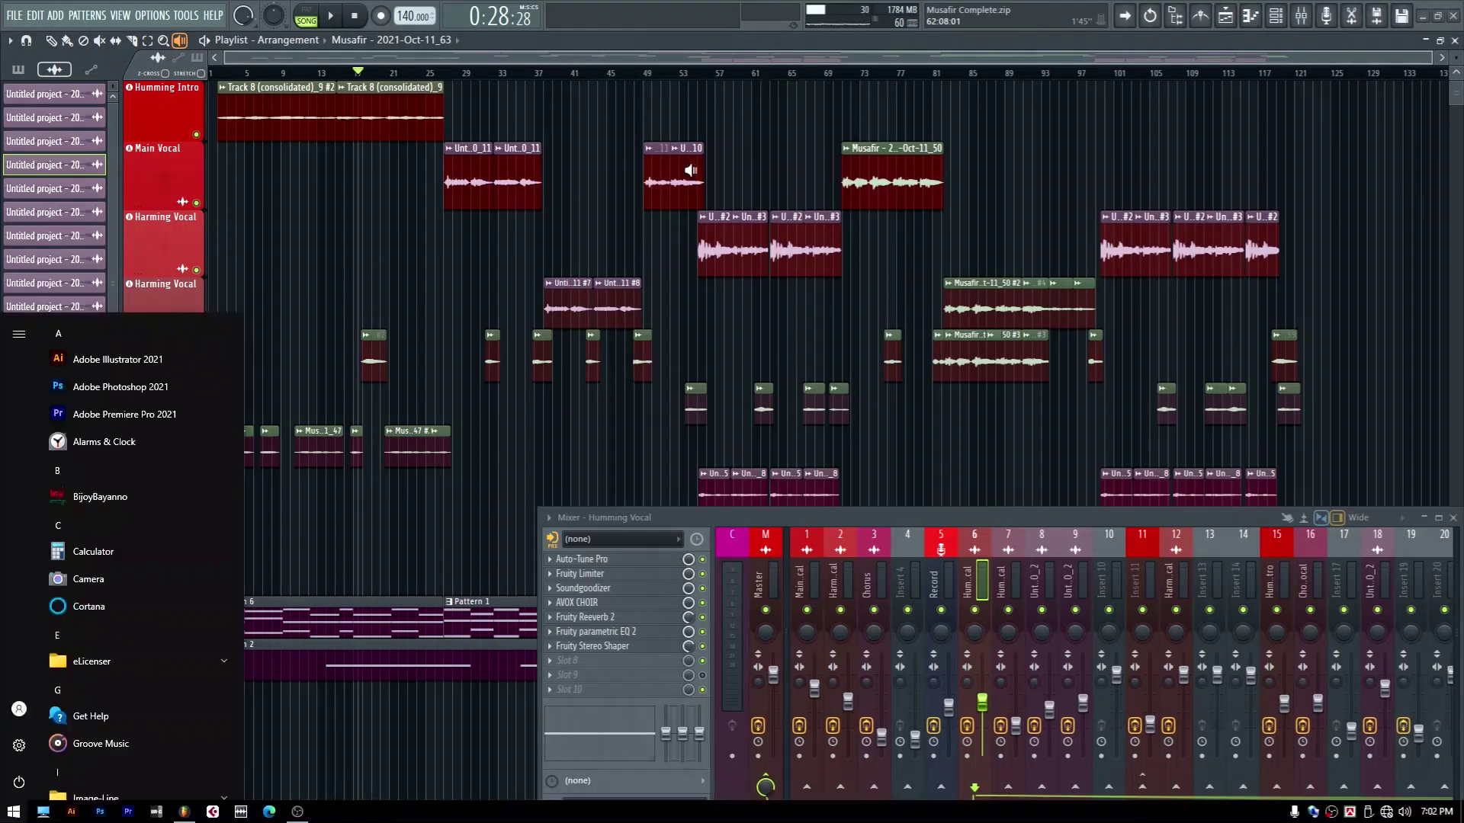